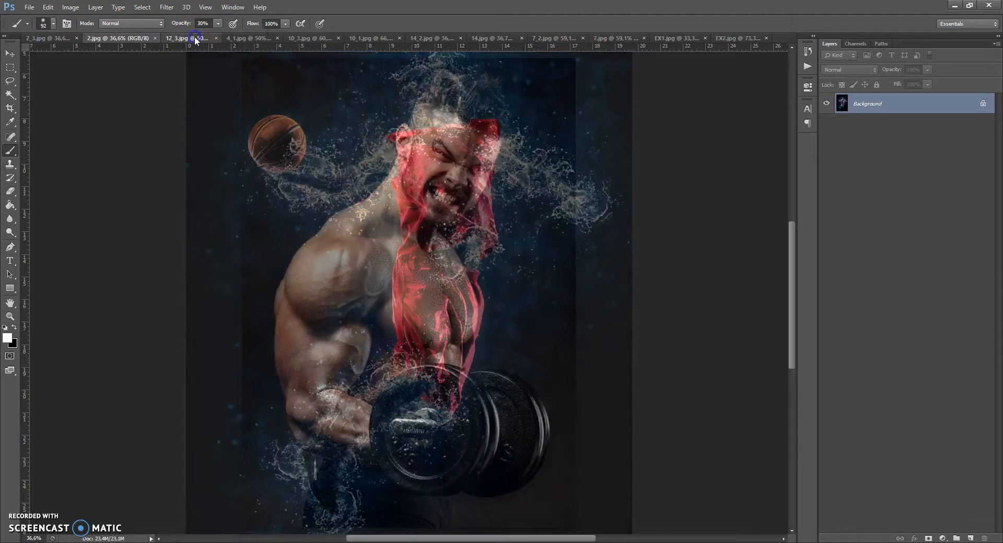
Browse through the open example documents to preview the water effect results, ending on the EX1 basketball photo.
{"action": "left_click", "coordinate": [247, 39]}
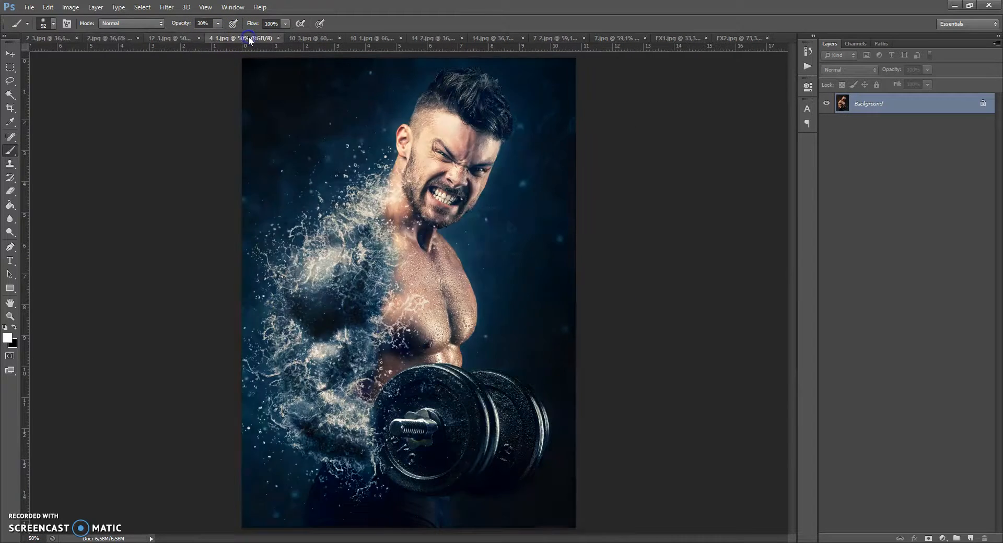
{"action": "left_click", "coordinate": [305, 38]}
{"action": "left_click", "coordinate": [363, 38]}
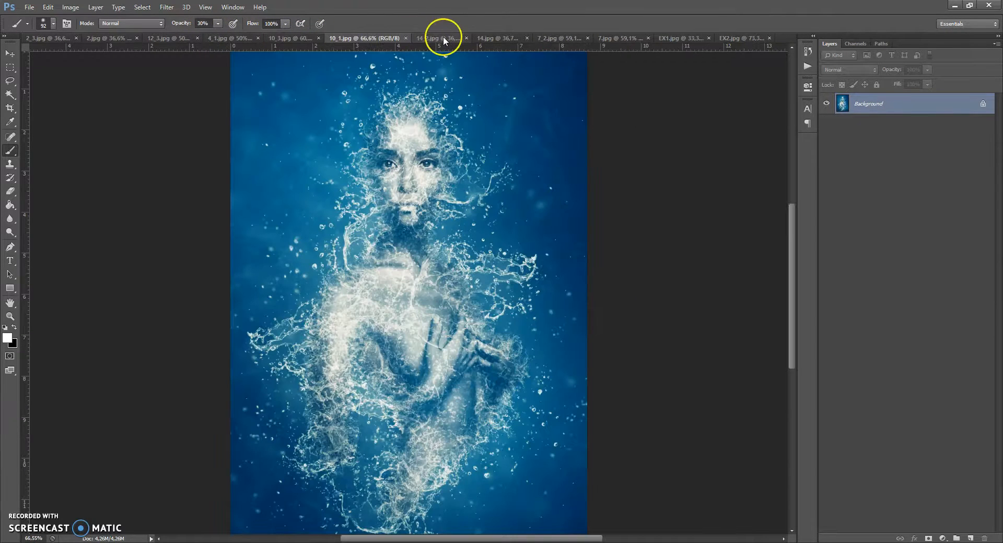
{"action": "left_click", "coordinate": [443, 38]}
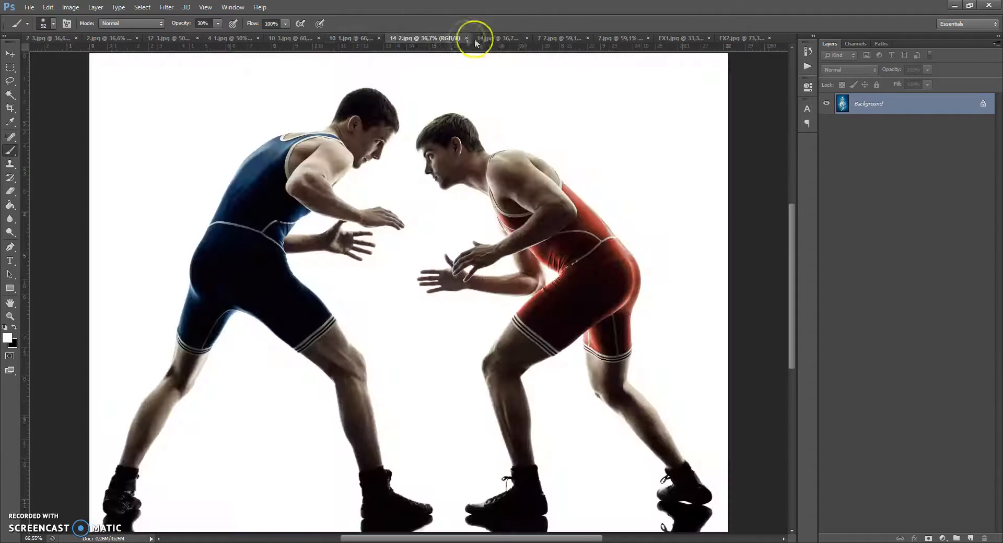
{"action": "left_click", "coordinate": [499, 39]}
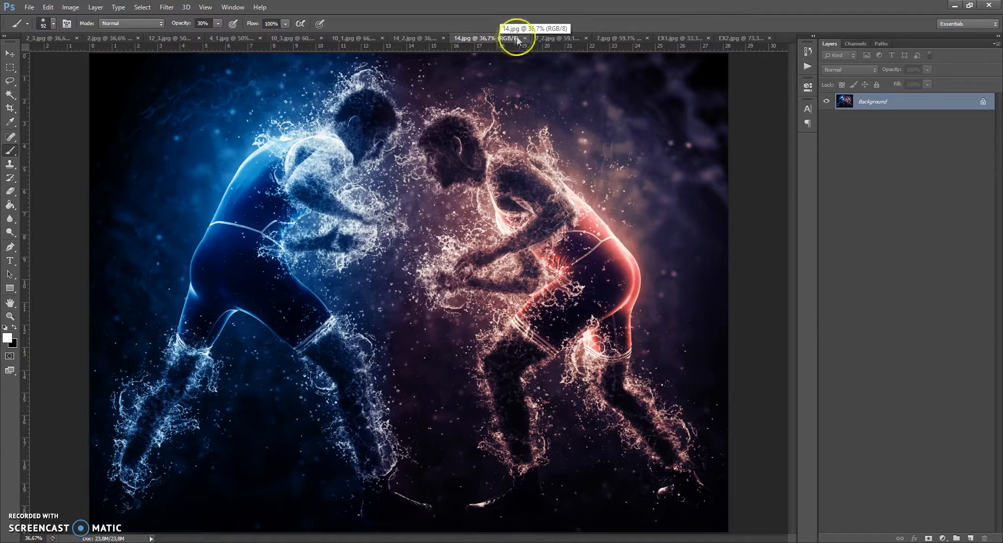
{"action": "left_click", "coordinate": [553, 38]}
{"action": "left_click", "coordinate": [608, 36]}
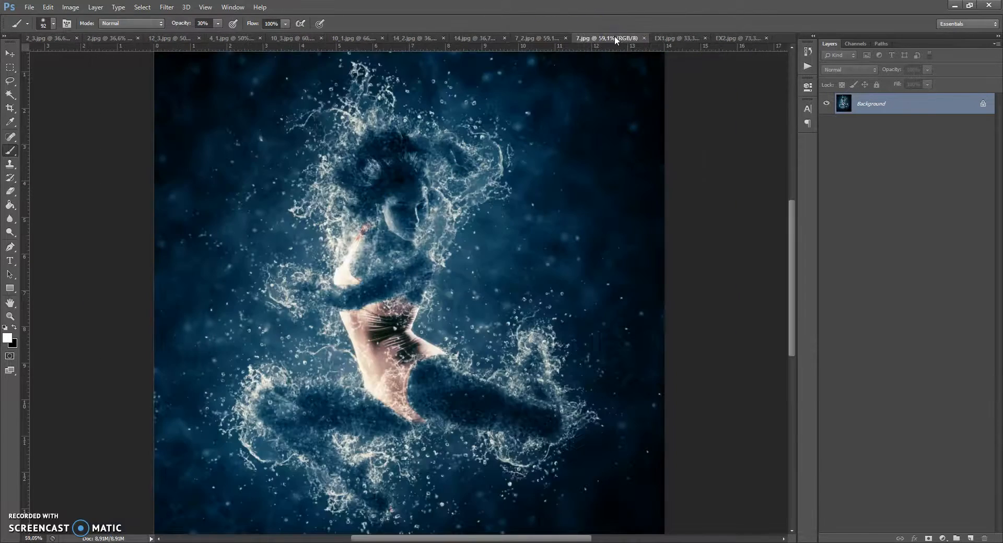
{"action": "left_click", "coordinate": [660, 37]}
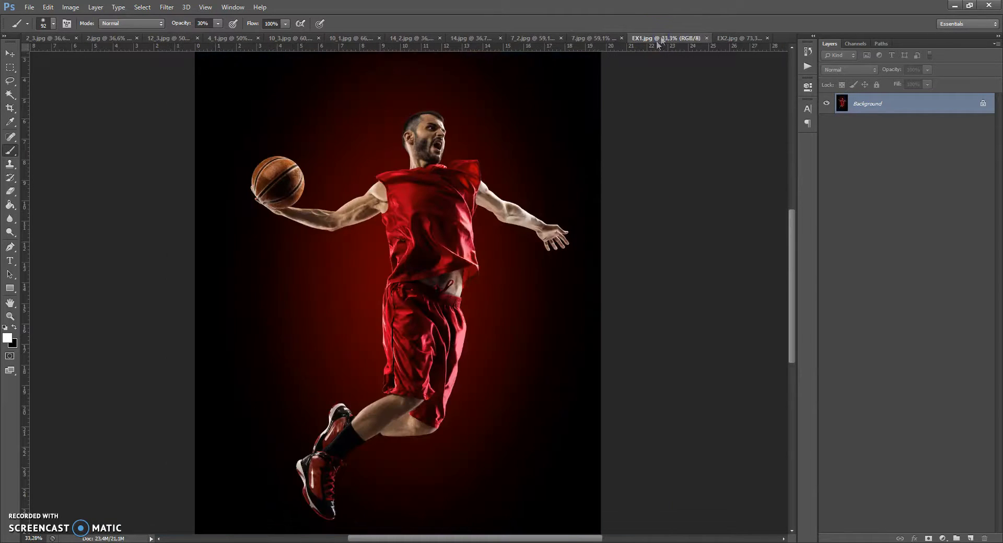
Open the Image Size dialog to check the photo's pixel dimensions and resolution, then close it.
{"action": "left_click", "coordinate": [576, 149]}
{"action": "left_click", "coordinate": [69, 7]}
{"action": "left_click", "coordinate": [86, 86]}
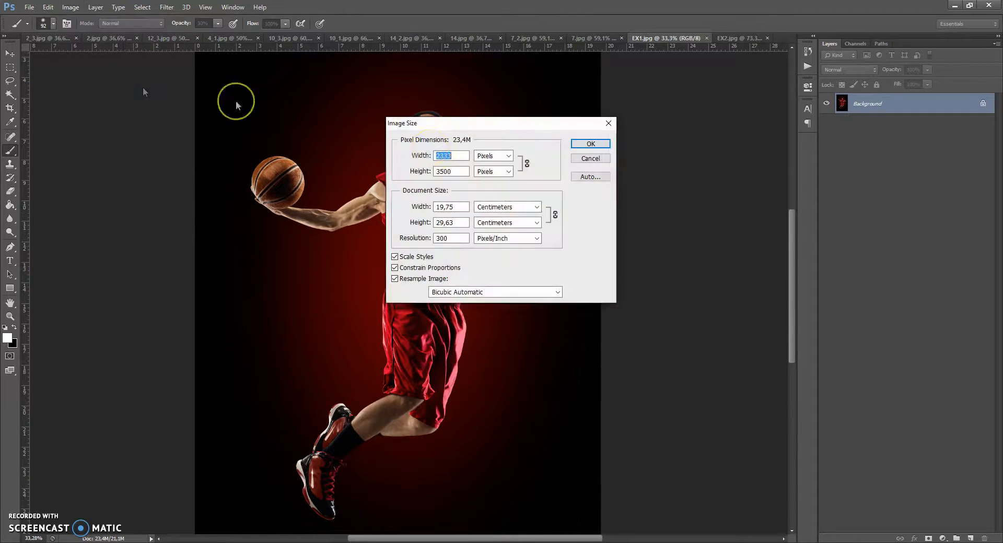
{"action": "key", "text": "Tab"}
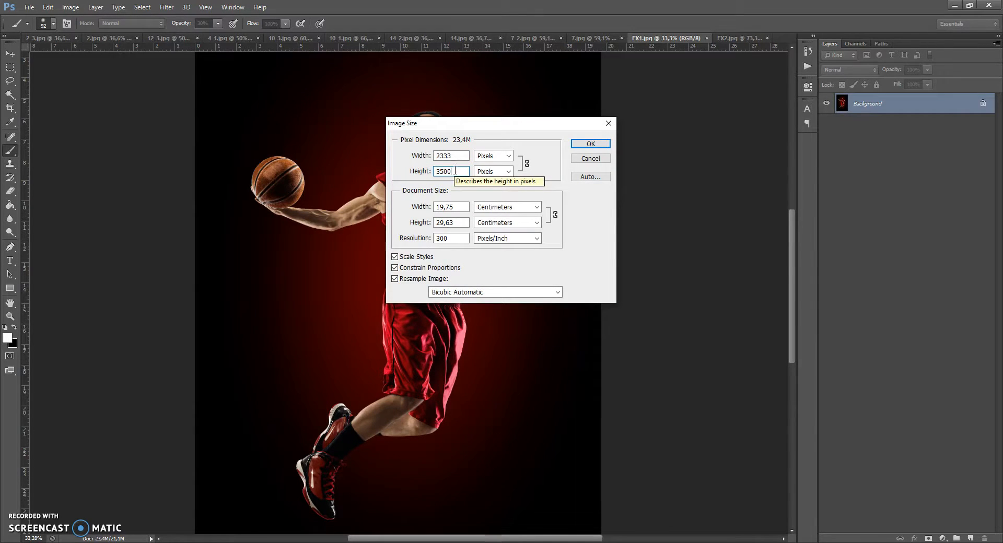
{"action": "left_click", "coordinate": [589, 143]}
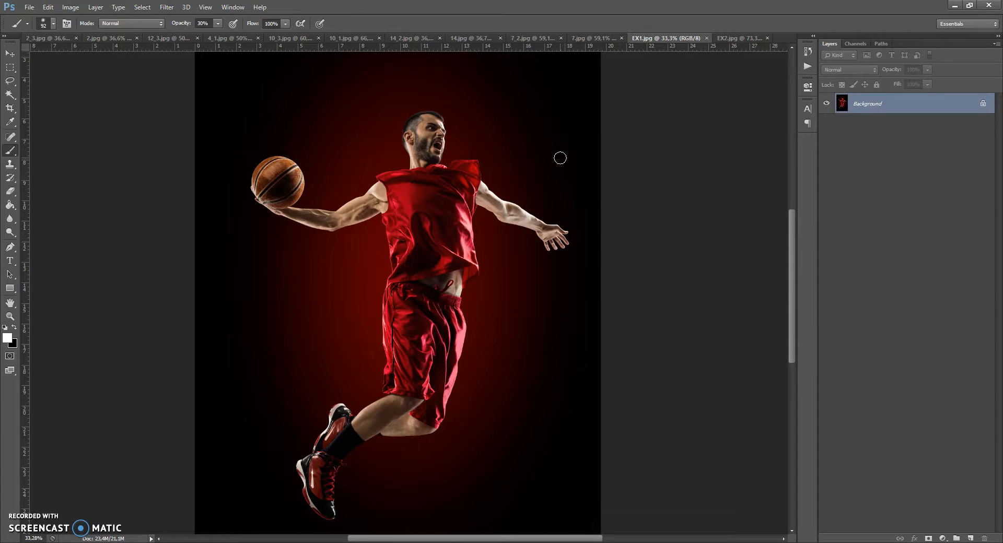
Open the Interface preferences to check the UI language setting, then close them.
{"action": "left_click", "coordinate": [48, 8]}
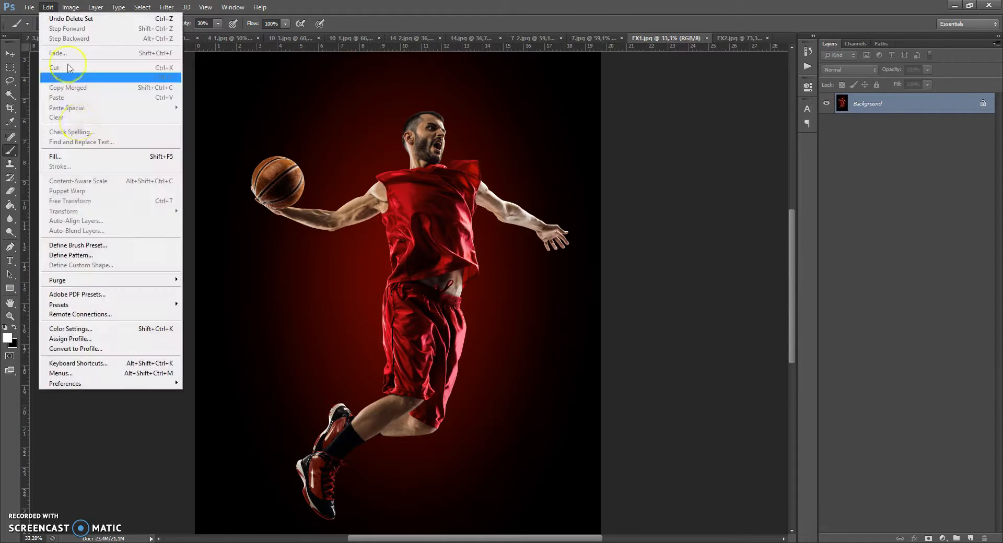
{"action": "mouse_move", "coordinate": [92, 383]}
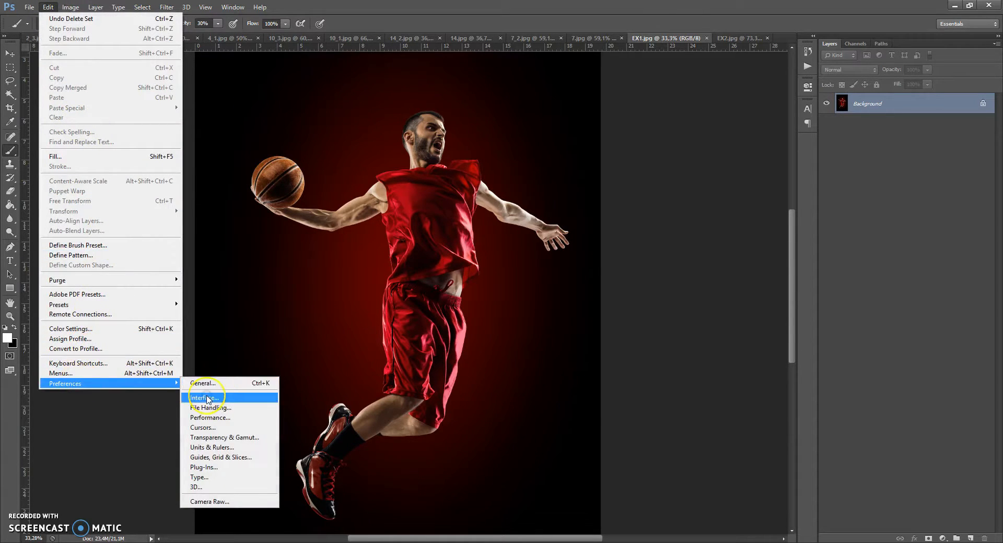
{"action": "left_click", "coordinate": [209, 400]}
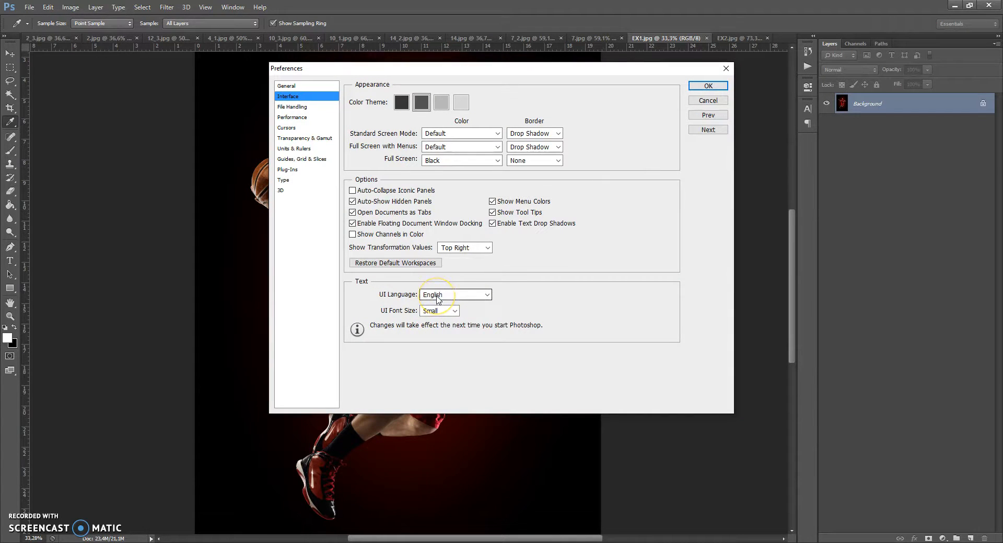
{"action": "left_click", "coordinate": [705, 86]}
Select the Brush tool and inspect the image's color mode settings.
{"action": "key", "text": "b"}
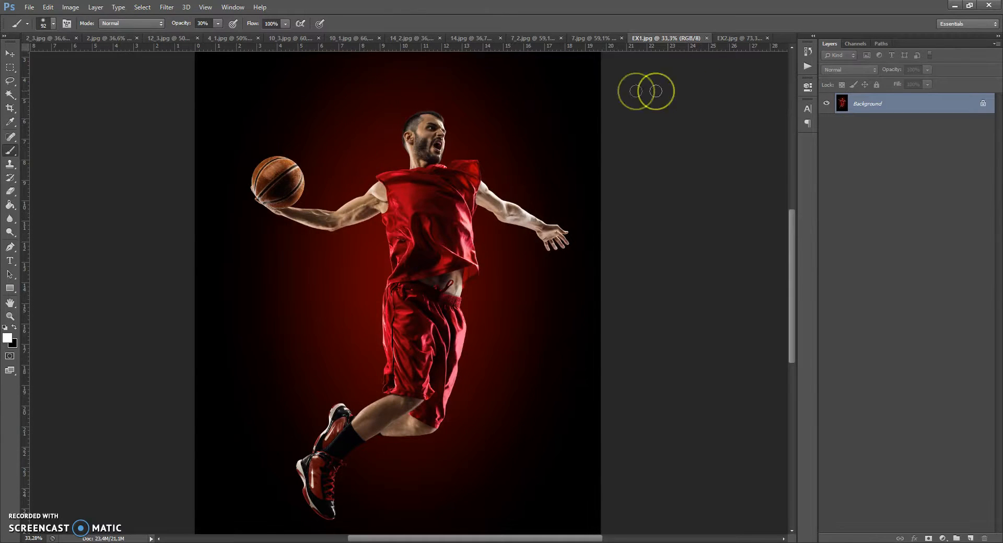
{"action": "left_click", "coordinate": [71, 7]}
{"action": "mouse_move", "coordinate": [76, 20]}
{"action": "left_click", "coordinate": [196, 59]}
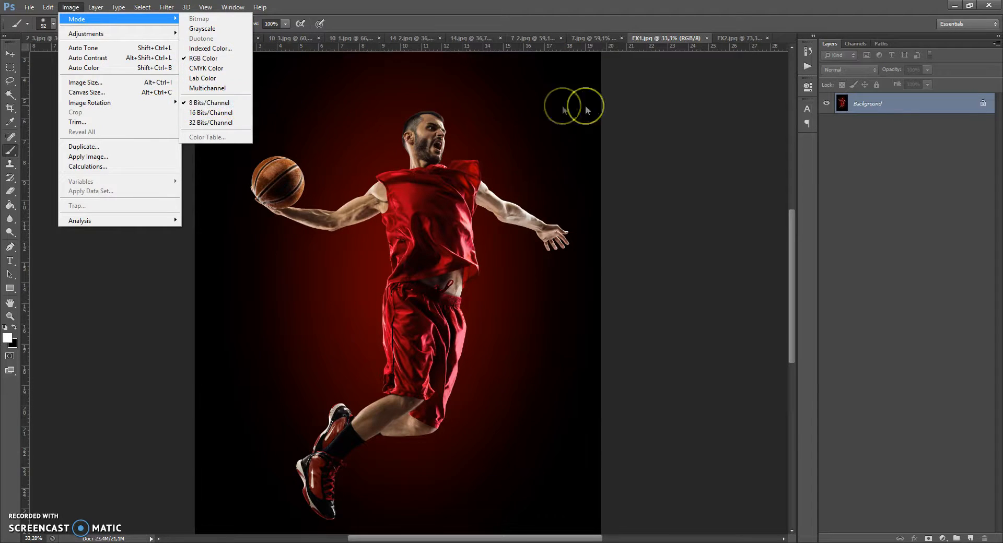
{"action": "left_click", "coordinate": [635, 107]}
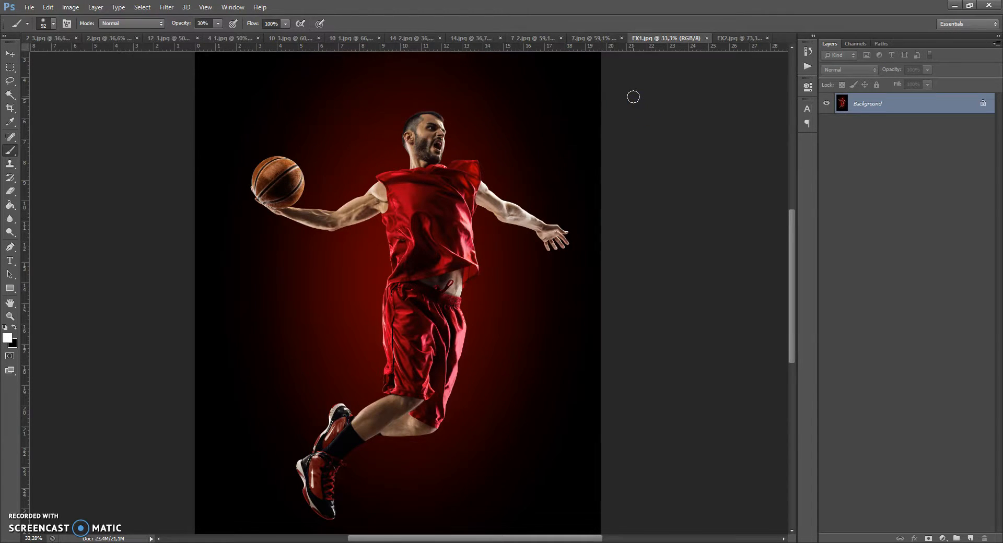
Open the Layers Panel Options and review the thumbnail settings before closing the dialog.
{"action": "left_click", "coordinate": [998, 45]}
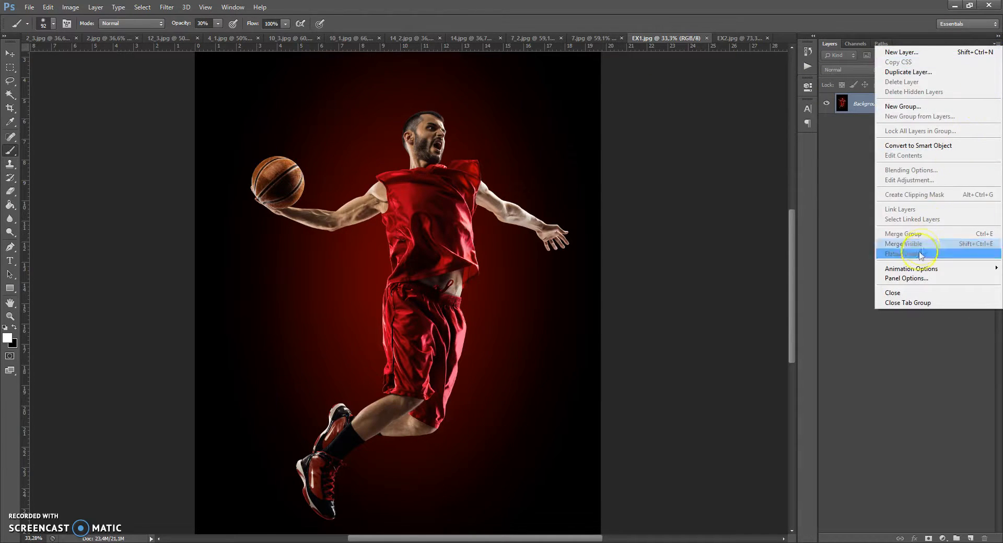
{"action": "left_click", "coordinate": [910, 280]}
{"action": "left_click", "coordinate": [417, 321]}
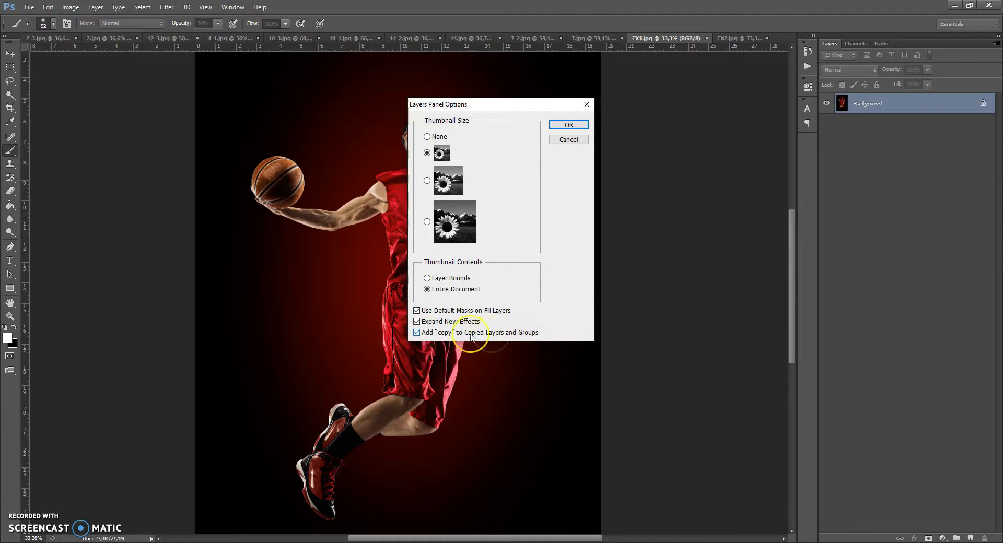
{"action": "left_click", "coordinate": [568, 125]}
{"action": "scroll", "coordinate": [476, 181], "scroll_direction": "down", "scroll_amount": 1}
{"action": "scroll", "coordinate": [472, 183], "scroll_direction": "up", "scroll_amount": 1}
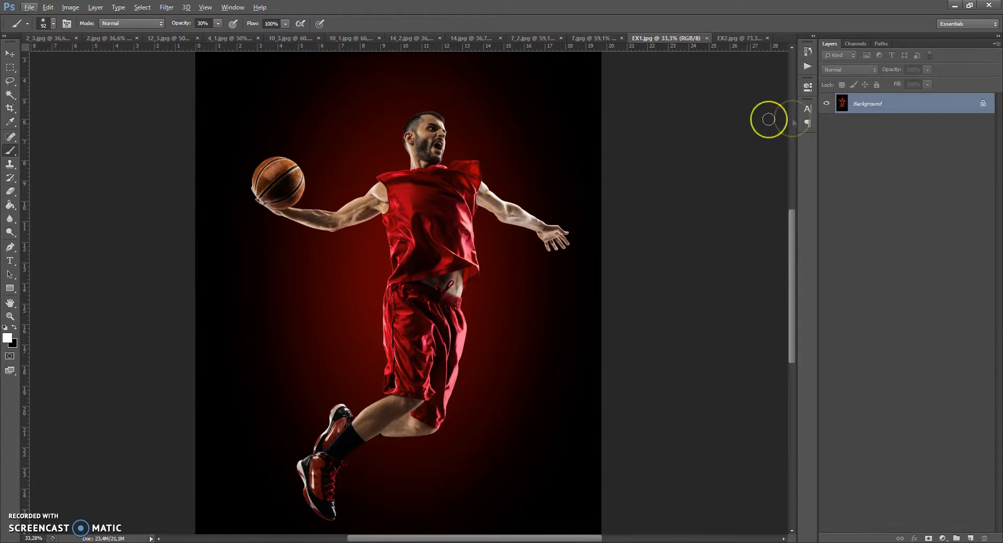
Convert the Background into a regular layer, then convert it back into a Background layer.
{"action": "double_click", "coordinate": [867, 104]}
{"action": "left_click", "coordinate": [600, 177]}
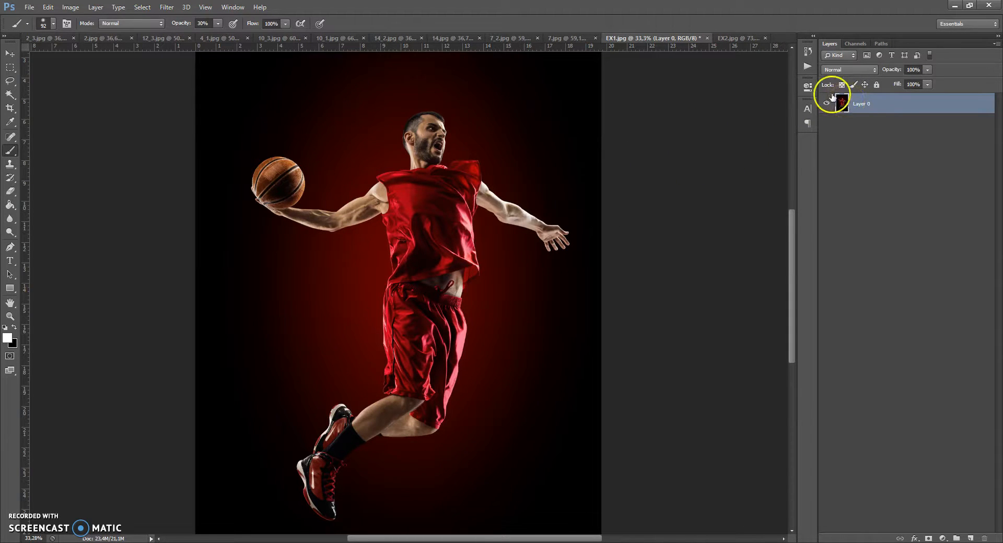
{"action": "left_click", "coordinate": [94, 7]}
{"action": "mouse_move", "coordinate": [105, 19]}
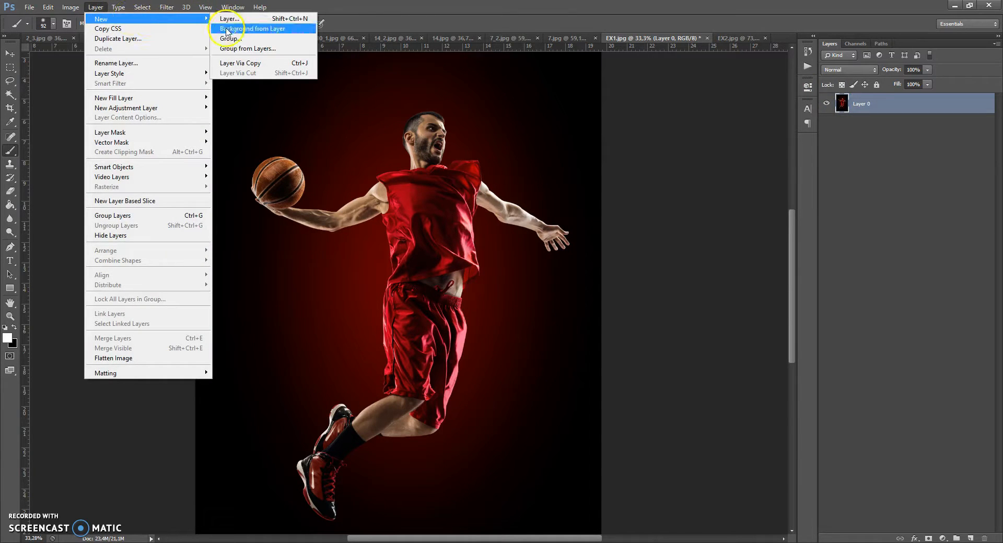
{"action": "left_click", "coordinate": [266, 29]}
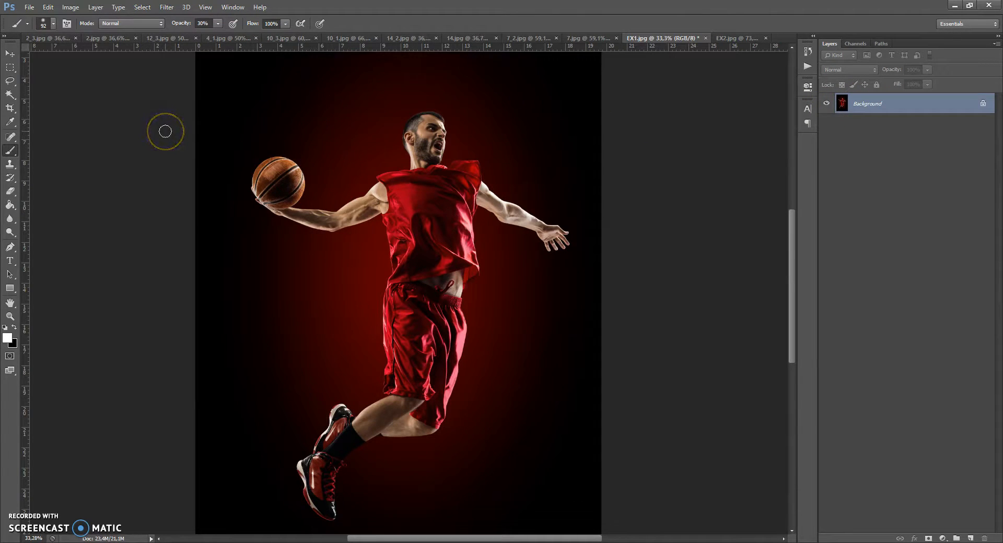
Load the Water Brushes set into the brush presets through the Preset Manager.
{"action": "left_click", "coordinate": [47, 7]}
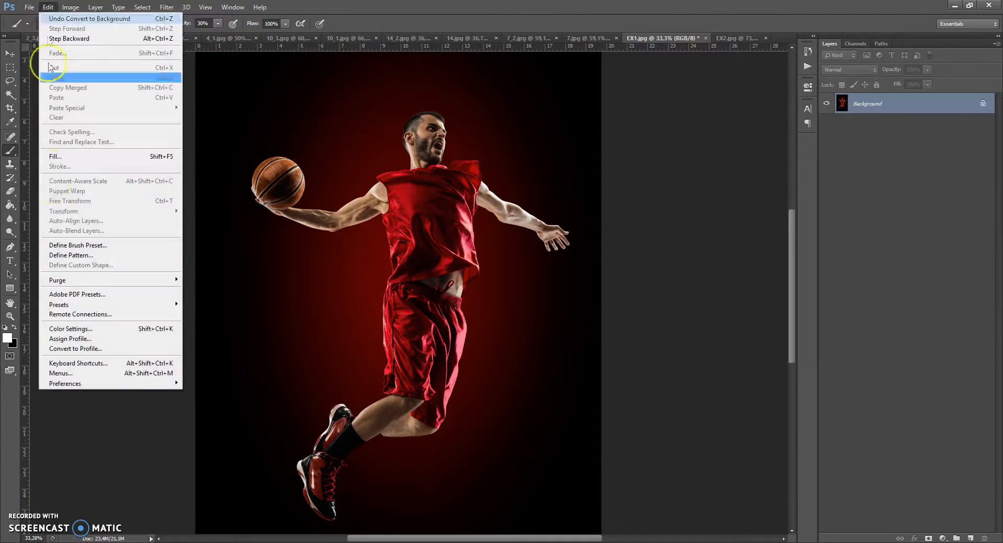
{"action": "mouse_move", "coordinate": [67, 305]}
{"action": "left_click", "coordinate": [261, 305]}
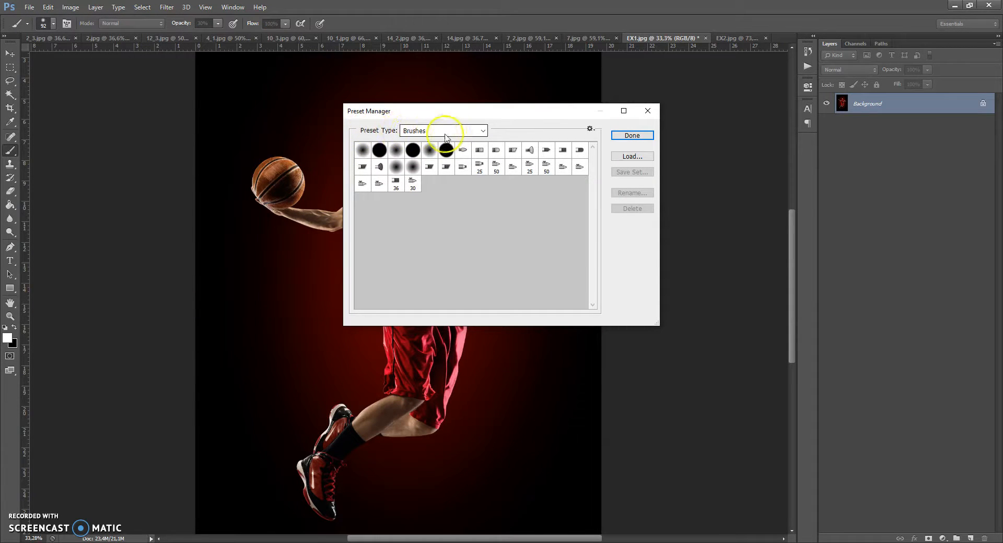
{"action": "left_click", "coordinate": [633, 156]}
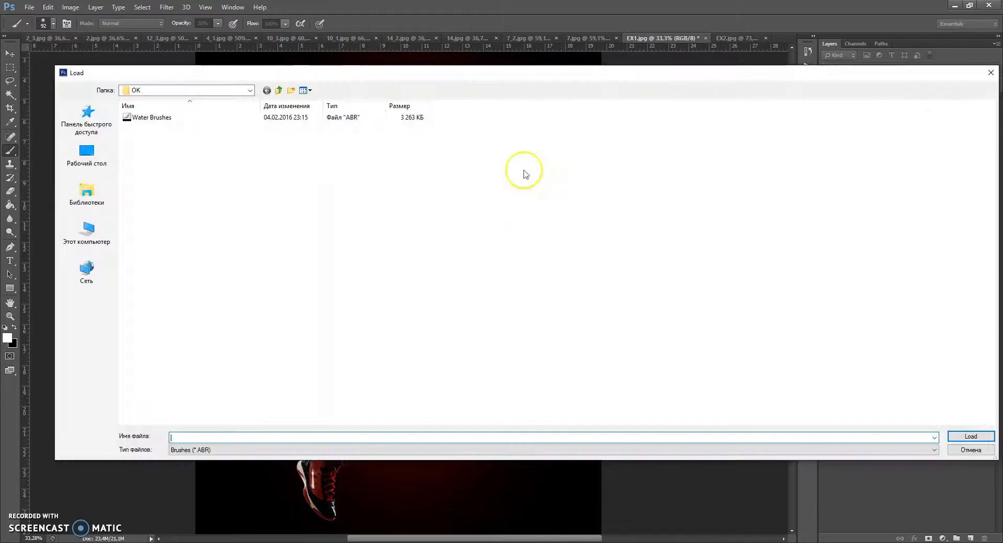
{"action": "left_click", "coordinate": [160, 120]}
{"action": "double_click", "coordinate": [159, 119]}
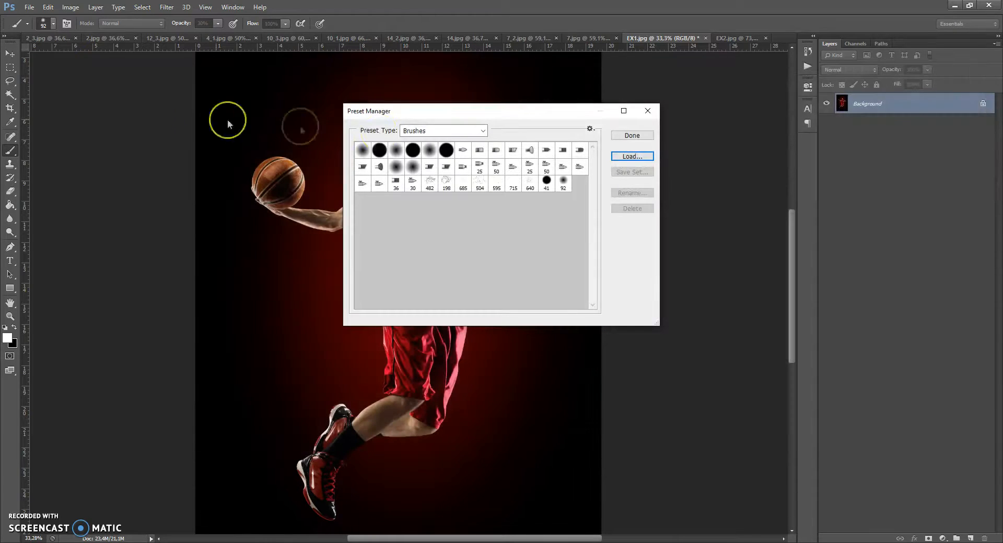
{"action": "left_click", "coordinate": [630, 136]}
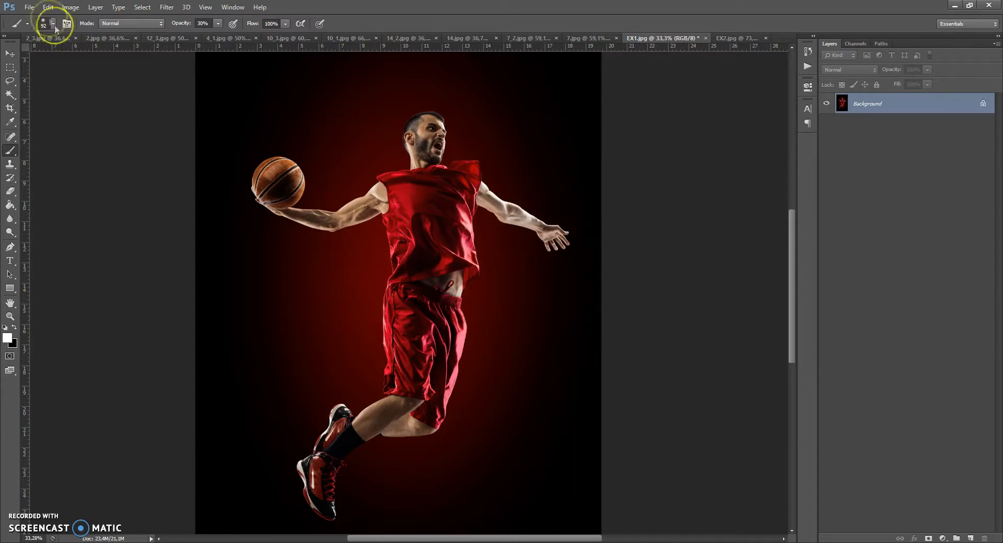
Switch the Preset Manager to Patterns and load the Water Patterns file.
{"action": "left_click", "coordinate": [48, 8]}
{"action": "mouse_move", "coordinate": [68, 304]}
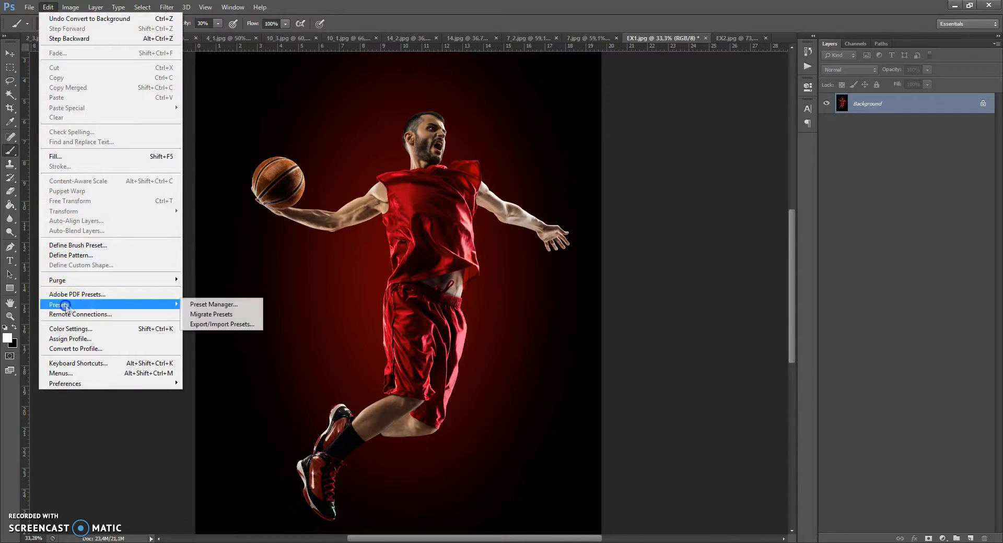
{"action": "left_click", "coordinate": [201, 303]}
{"action": "left_click", "coordinate": [432, 131]}
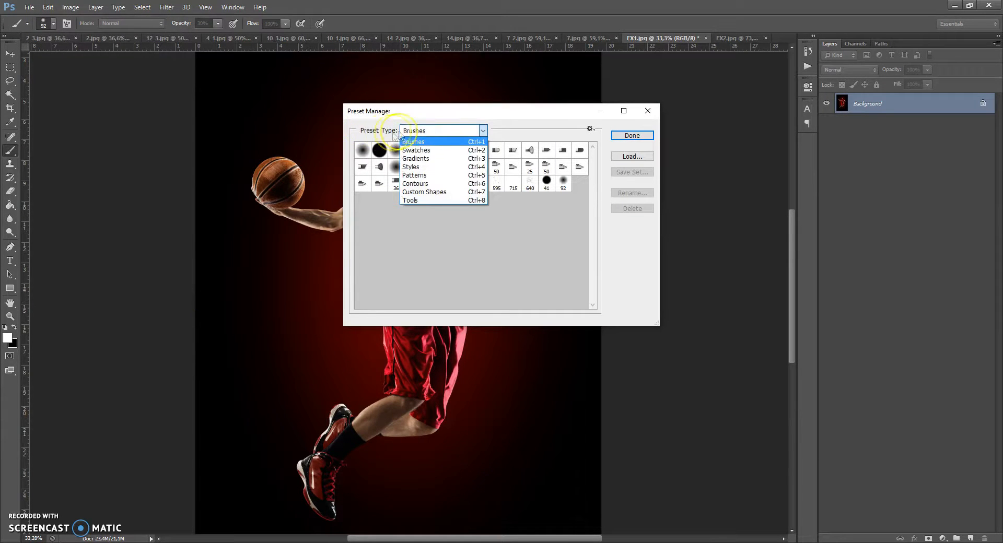
{"action": "left_click", "coordinate": [415, 176]}
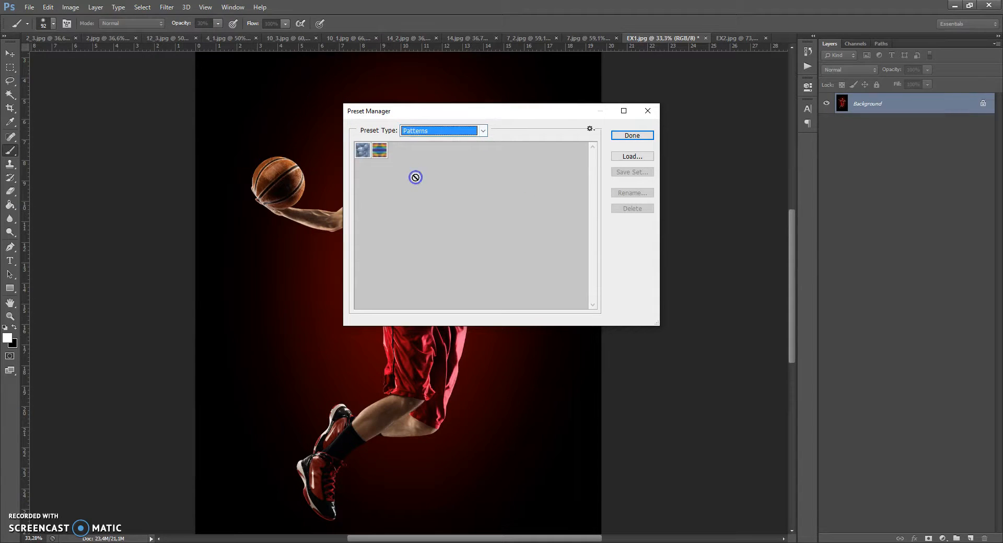
{"action": "left_click", "coordinate": [629, 157]}
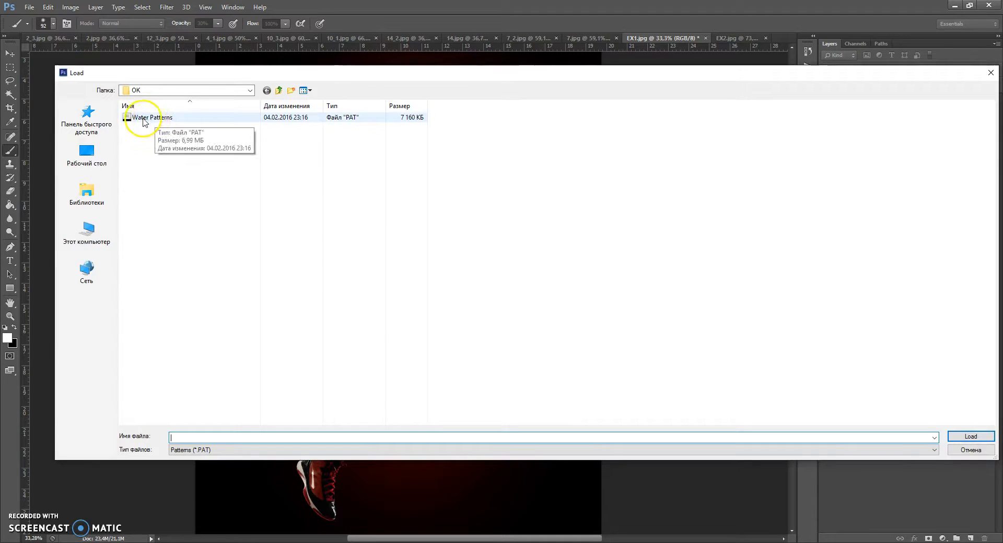
{"action": "left_click", "coordinate": [157, 118]}
{"action": "double_click", "coordinate": [157, 118]}
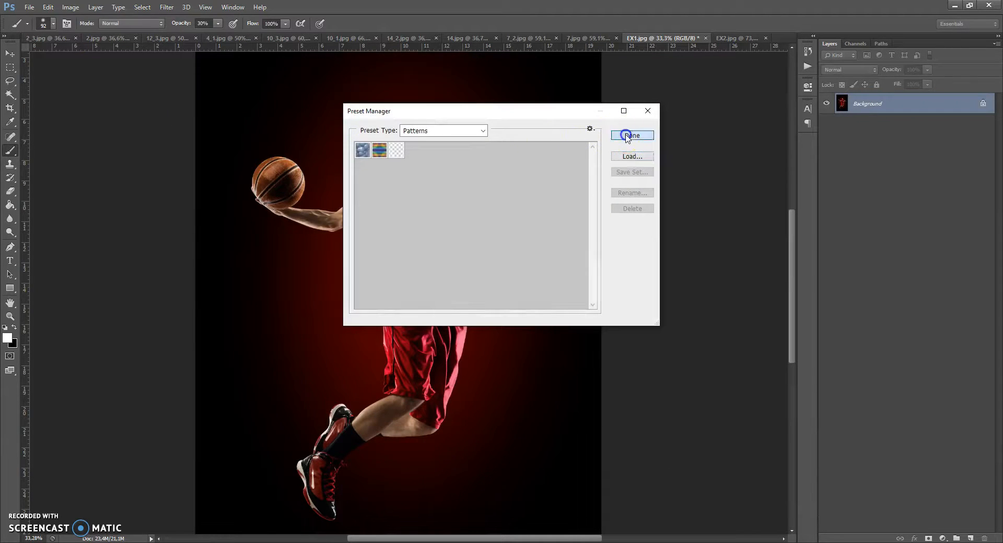
{"action": "left_click", "coordinate": [626, 135]}
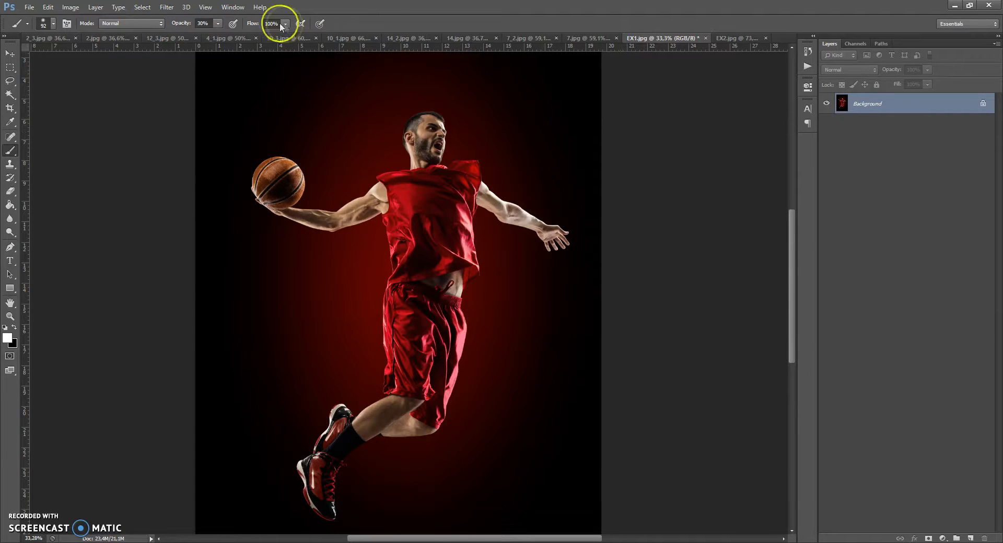
Open the Actions panel and load the Water Photoshop Action file into it.
{"action": "left_click", "coordinate": [233, 8]}
{"action": "left_click", "coordinate": [247, 68]}
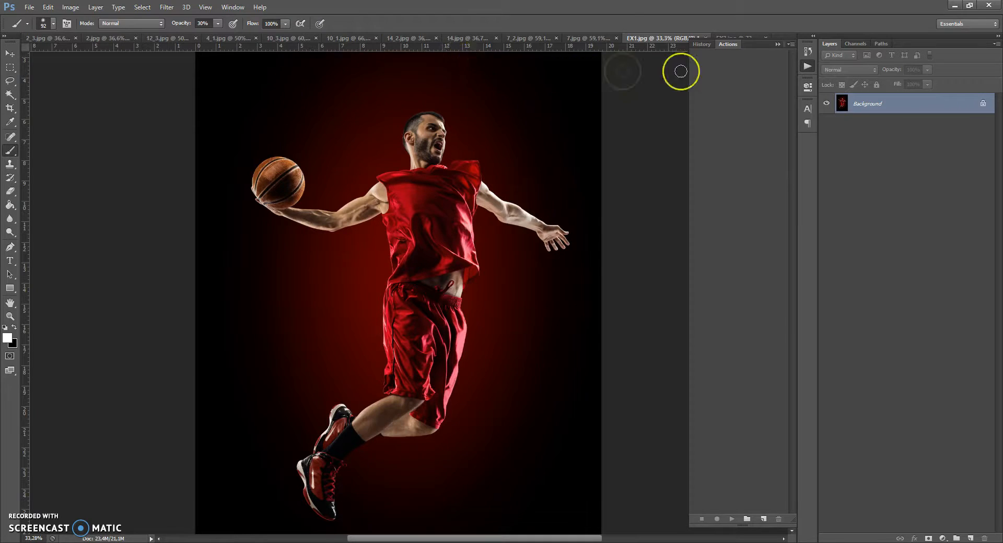
{"action": "left_click", "coordinate": [793, 44]}
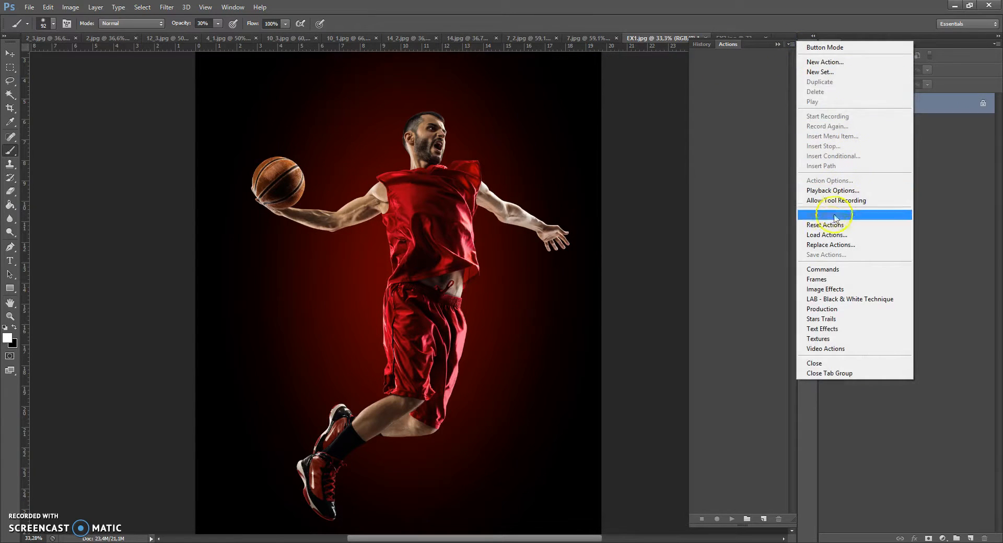
{"action": "left_click", "coordinate": [822, 236]}
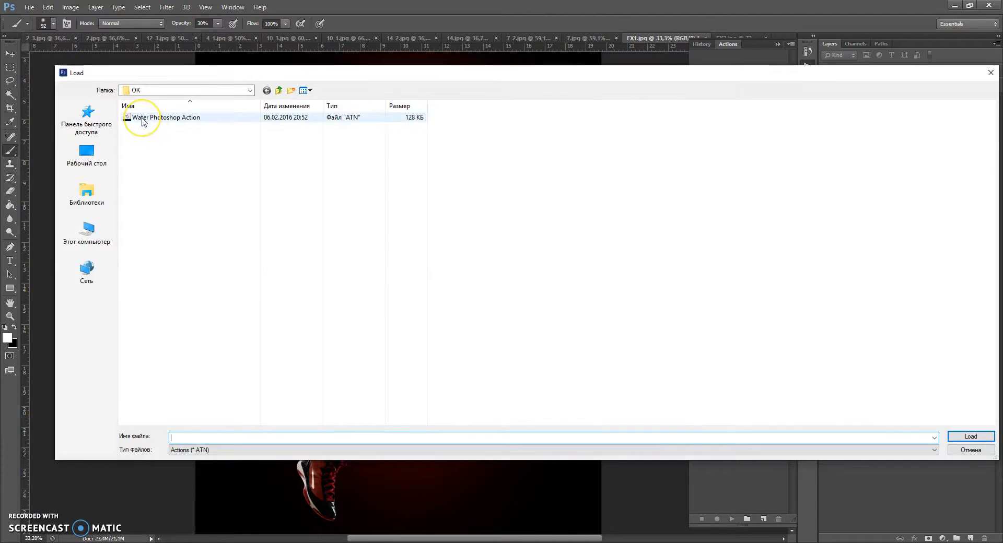
{"action": "double_click", "coordinate": [175, 118]}
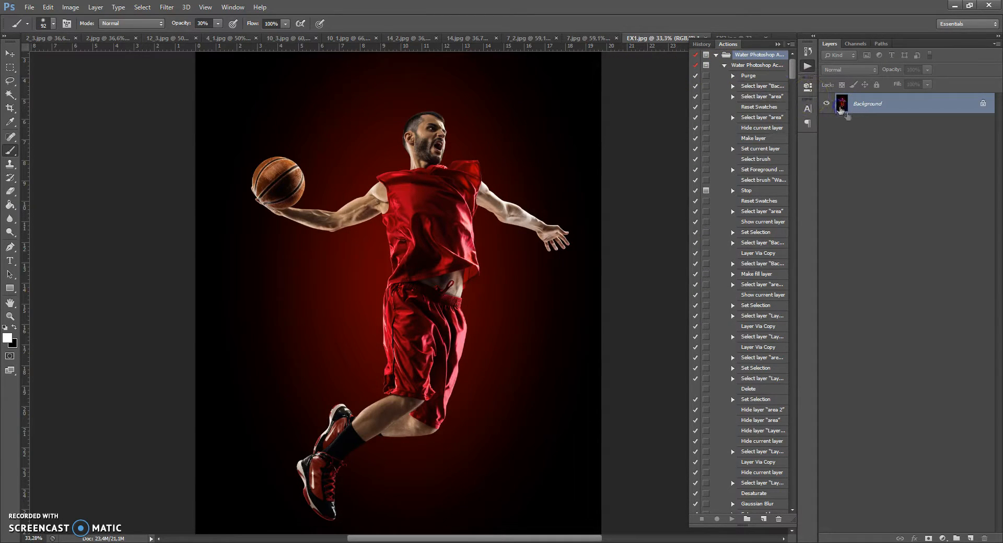
Add a new empty layer and rename it "area".
{"action": "left_click", "coordinate": [970, 538]}
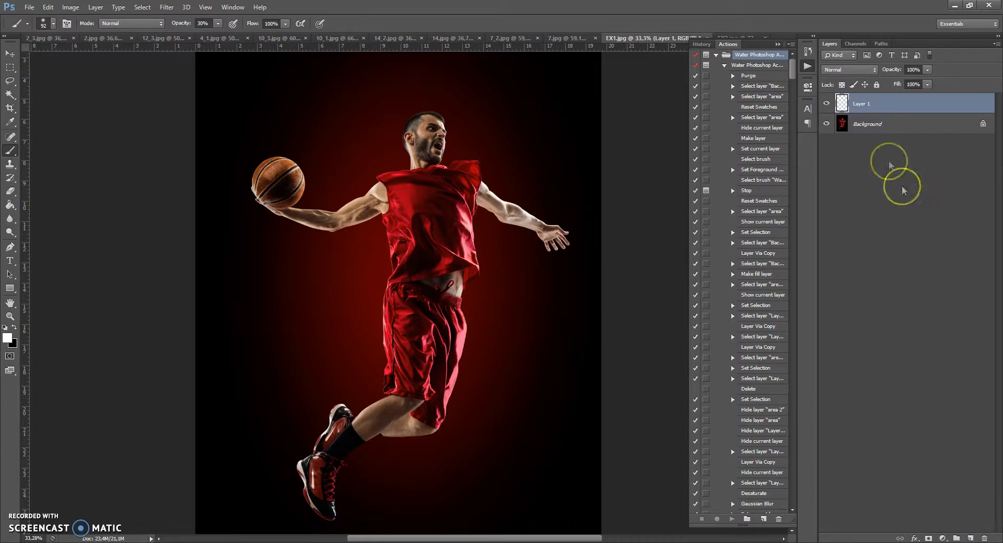
{"action": "double_click", "coordinate": [863, 104]}
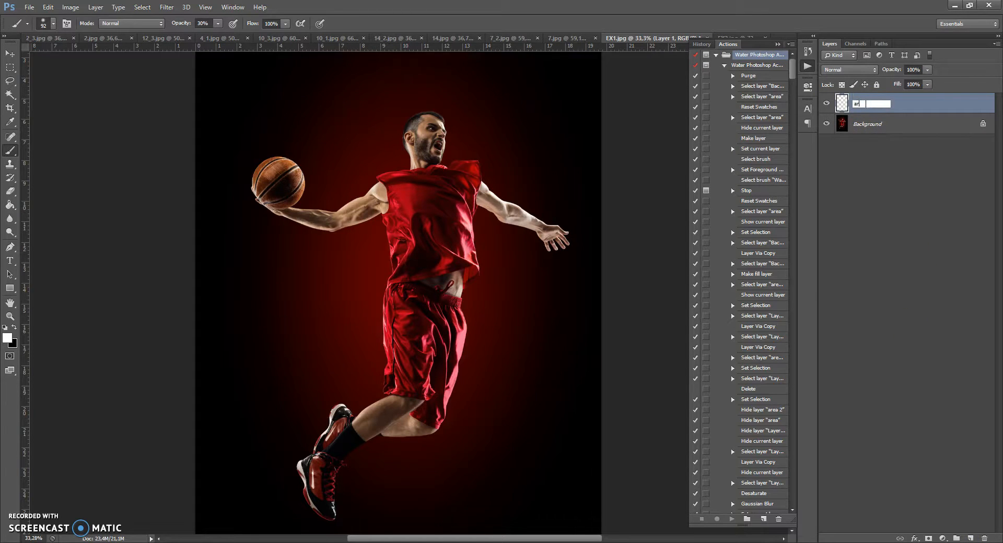
{"action": "type", "text": "area"}
{"action": "key", "text": "Return"}
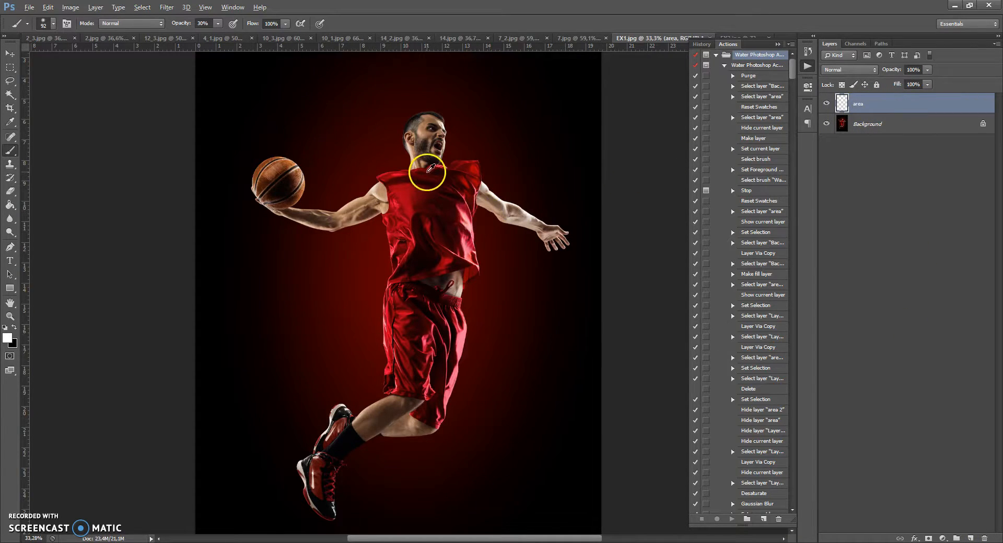
With the Quick Selection Tool on the Background layer, select the player's head, ball, arms and torso.
{"action": "scroll", "coordinate": [427, 172], "scroll_direction": "up", "scroll_amount": 1}
{"action": "left_click", "coordinate": [777, 44]}
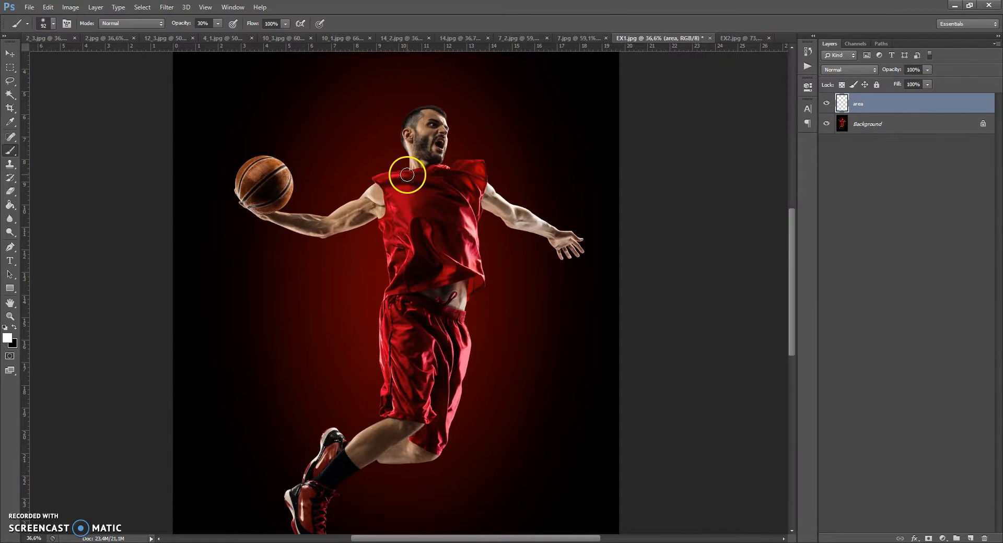
{"action": "scroll", "coordinate": [407, 172], "scroll_direction": "down", "scroll_amount": 1}
{"action": "scroll", "coordinate": [413, 123], "scroll_direction": "up", "scroll_amount": 5}
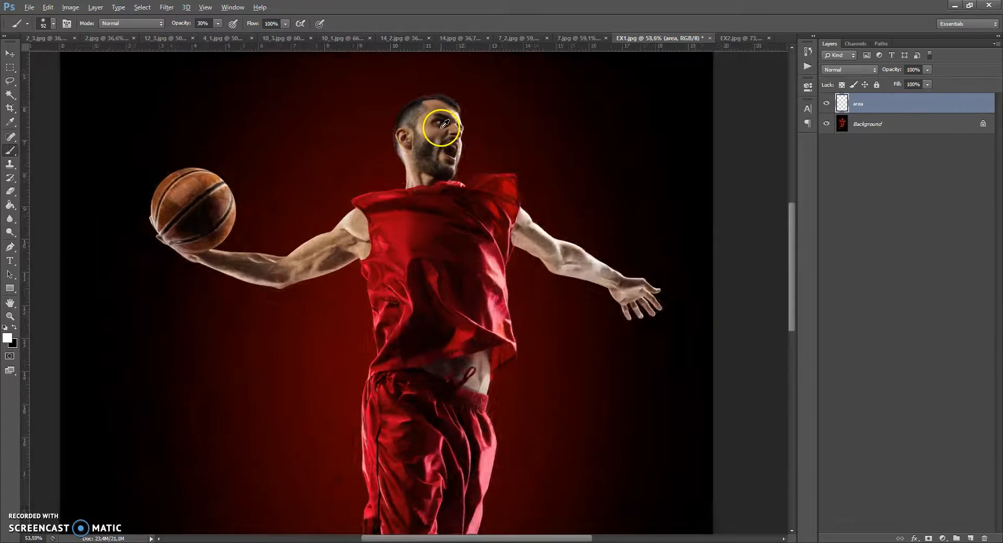
{"action": "left_click", "coordinate": [11, 153]}
{"action": "left_click", "coordinate": [9, 84]}
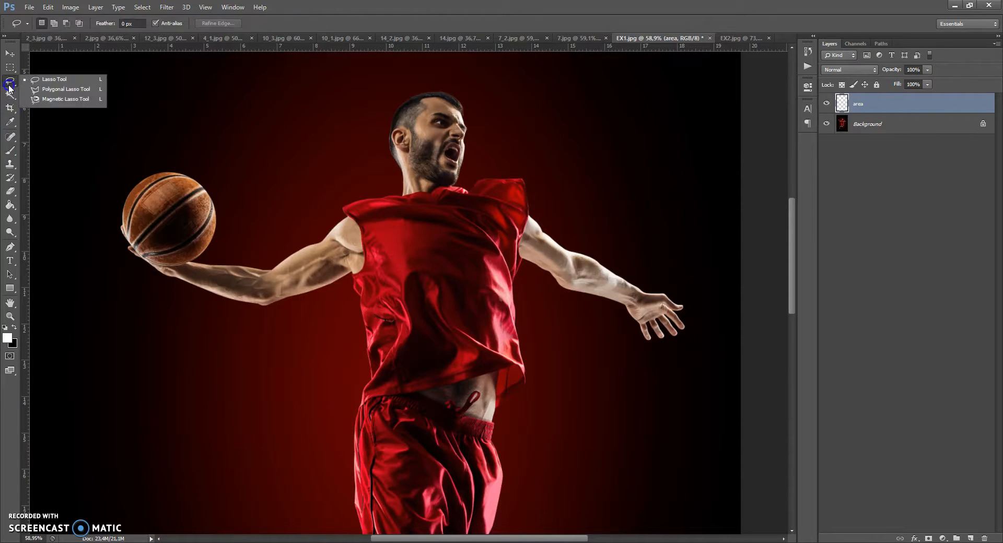
{"action": "left_click", "coordinate": [11, 94]}
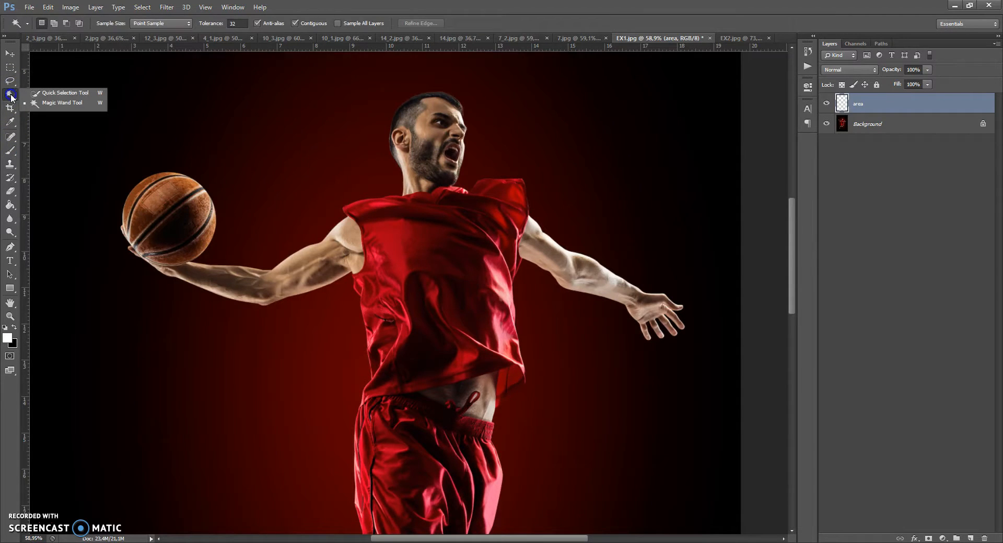
{"action": "left_click", "coordinate": [47, 95]}
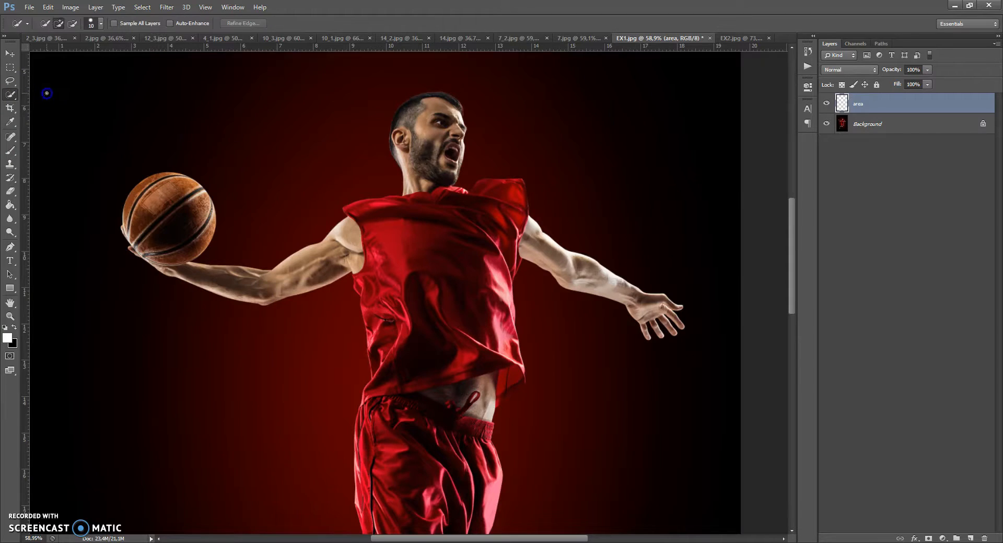
{"action": "left_click", "coordinate": [837, 128]}
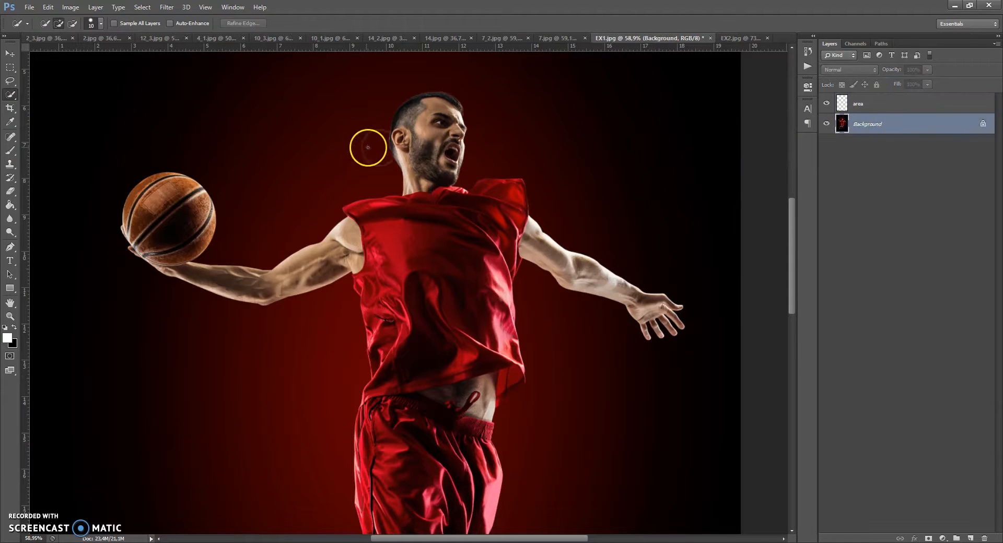
{"action": "left_click_drag", "start_coordinate": [369, 140], "coordinate": [367, 157]}
{"action": "mouse_move", "coordinate": [225, 242]}
{"action": "left_mouse_down"}
{"action": "mouse_move", "coordinate": [232, 210]}
{"action": "mouse_move", "coordinate": [209, 156]}
{"action": "left_mouse_up"}
{"action": "mouse_move", "coordinate": [119, 161]}
{"action": "left_mouse_down"}
{"action": "mouse_move", "coordinate": [83, 216]}
{"action": "mouse_move", "coordinate": [90, 264]}
{"action": "mouse_move", "coordinate": [123, 290]}
{"action": "left_mouse_up"}
{"action": "left_click_drag", "start_coordinate": [179, 320], "coordinate": [264, 342]}
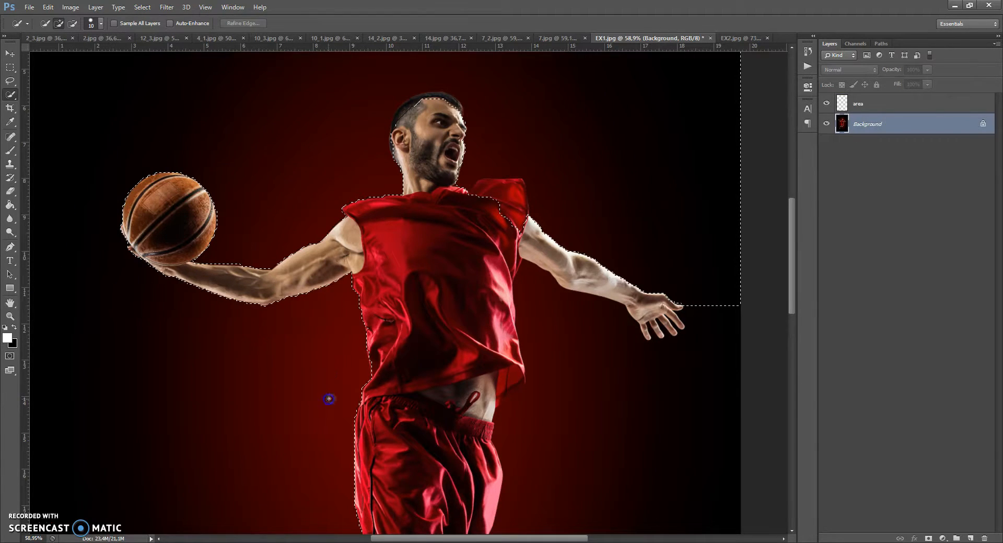
{"action": "left_click_drag", "start_coordinate": [330, 399], "coordinate": [339, 399]}
Extend the player selection down the shorts, legs and shoes, and touch up its edges around the jersey and head.
{"action": "scroll", "coordinate": [347, 398], "scroll_direction": "down", "scroll_amount": 5}
{"action": "left_click_drag", "start_coordinate": [377, 312], "coordinate": [360, 331]}
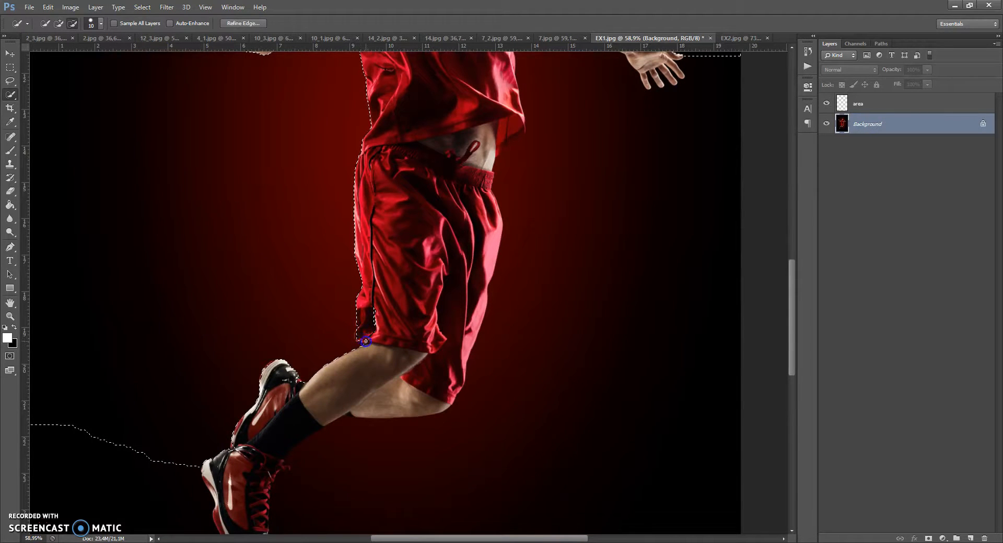
{"action": "scroll", "coordinate": [287, 367], "scroll_direction": "down", "scroll_amount": 1}
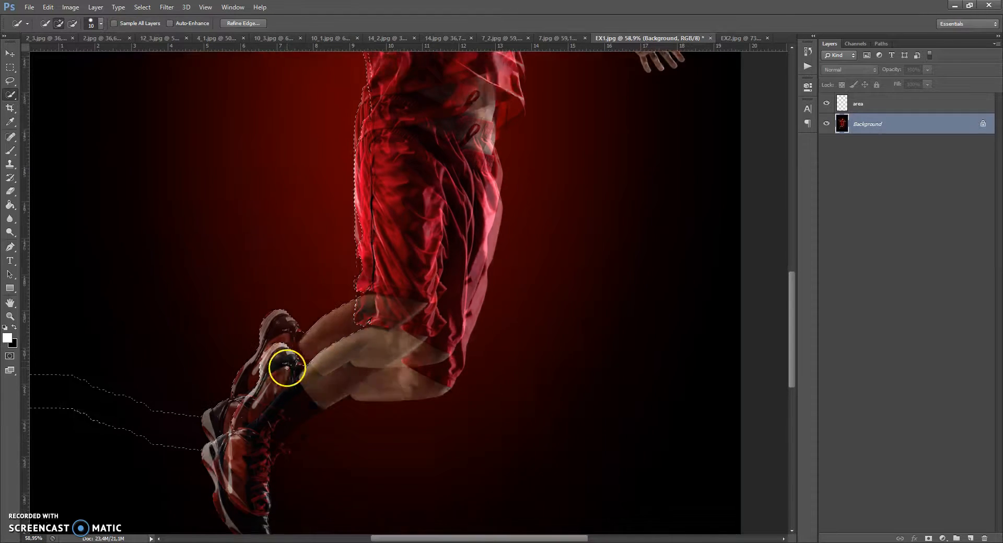
{"action": "left_click", "coordinate": [294, 329], "text": "alt"}
{"action": "mouse_move", "coordinate": [299, 333]}
{"action": "left_mouse_down"}
{"action": "mouse_move", "coordinate": [176, 415]}
{"action": "mouse_move", "coordinate": [187, 401]}
{"action": "mouse_move", "coordinate": [177, 453]}
{"action": "mouse_move", "coordinate": [210, 518]}
{"action": "left_mouse_up"}
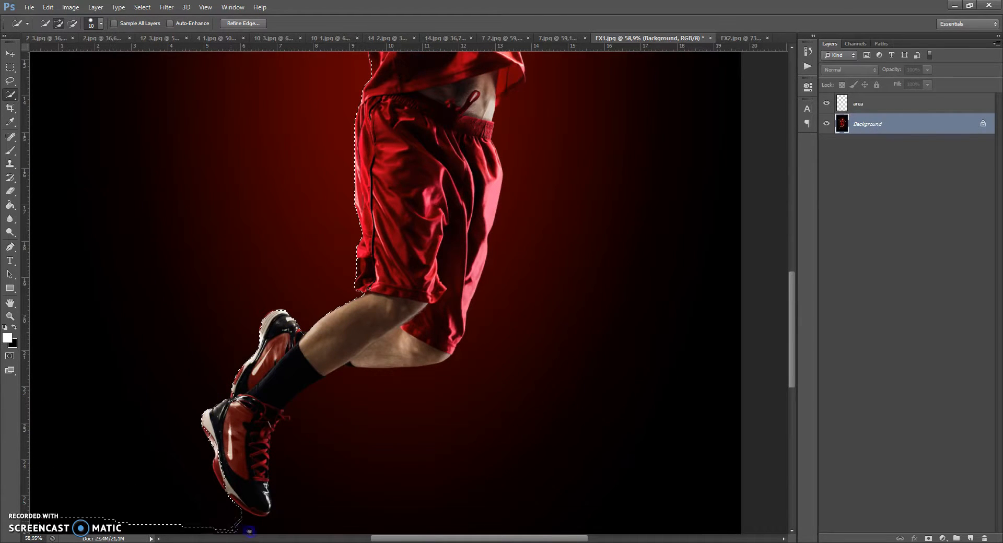
{"action": "mouse_move", "coordinate": [280, 529]}
{"action": "left_mouse_down"}
{"action": "mouse_move", "coordinate": [309, 485]}
{"action": "mouse_move", "coordinate": [297, 385]}
{"action": "mouse_move", "coordinate": [310, 358]}
{"action": "mouse_move", "coordinate": [242, 464]}
{"action": "left_mouse_up"}
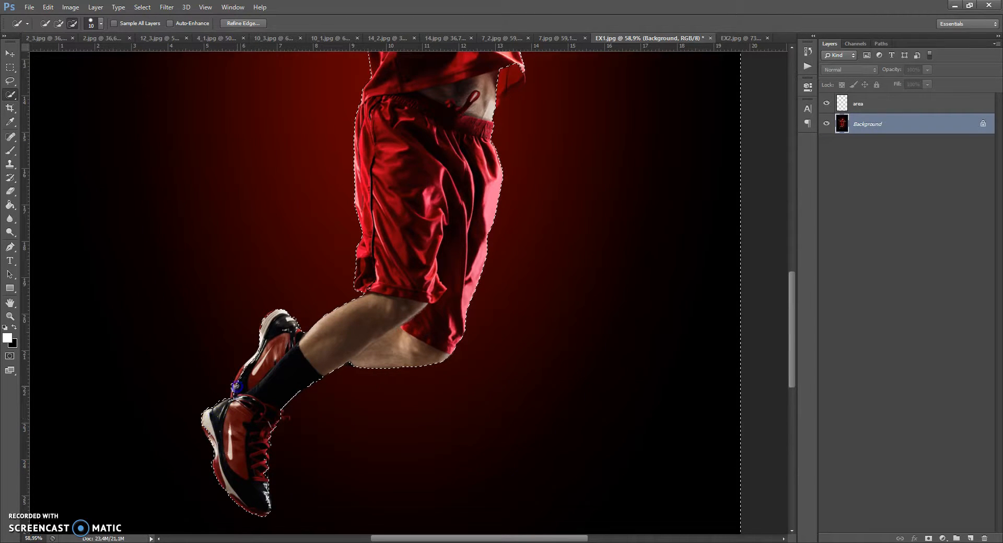
{"action": "left_click_drag", "start_coordinate": [287, 347], "coordinate": [391, 345]}
{"action": "scroll", "coordinate": [455, 331], "scroll_direction": "up", "scroll_amount": 6}
{"action": "scroll", "coordinate": [474, 326], "scroll_direction": "up", "scroll_amount": 4}
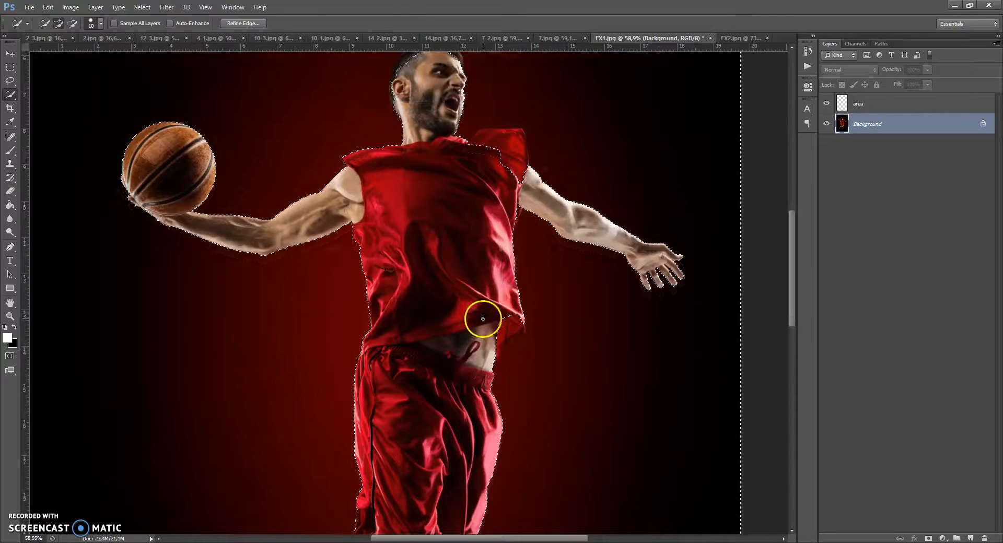
{"action": "mouse_move", "coordinate": [489, 352]}
{"action": "left_mouse_down"}
{"action": "mouse_move", "coordinate": [516, 323]}
{"action": "mouse_move", "coordinate": [500, 346]}
{"action": "left_mouse_up"}
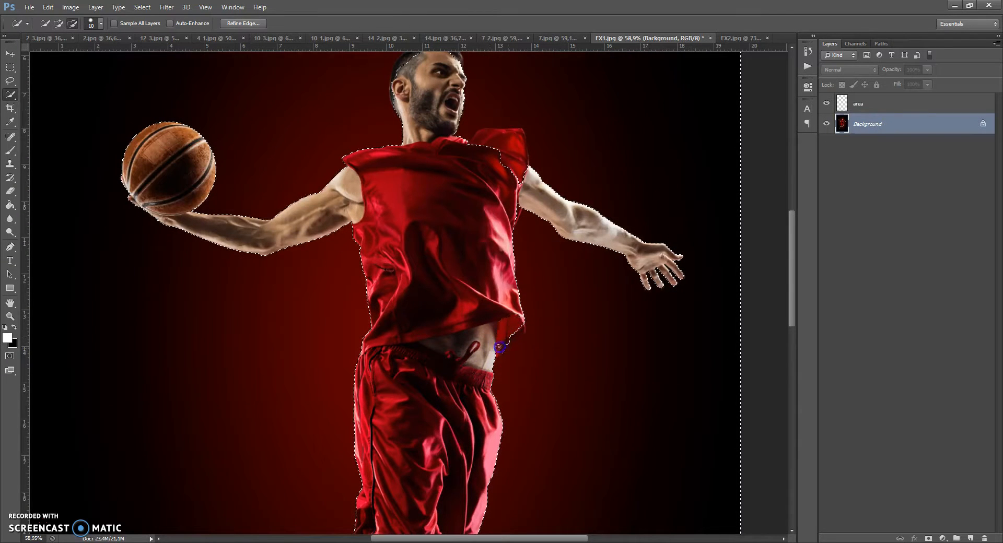
{"action": "left_click_drag", "start_coordinate": [514, 182], "coordinate": [516, 165]}
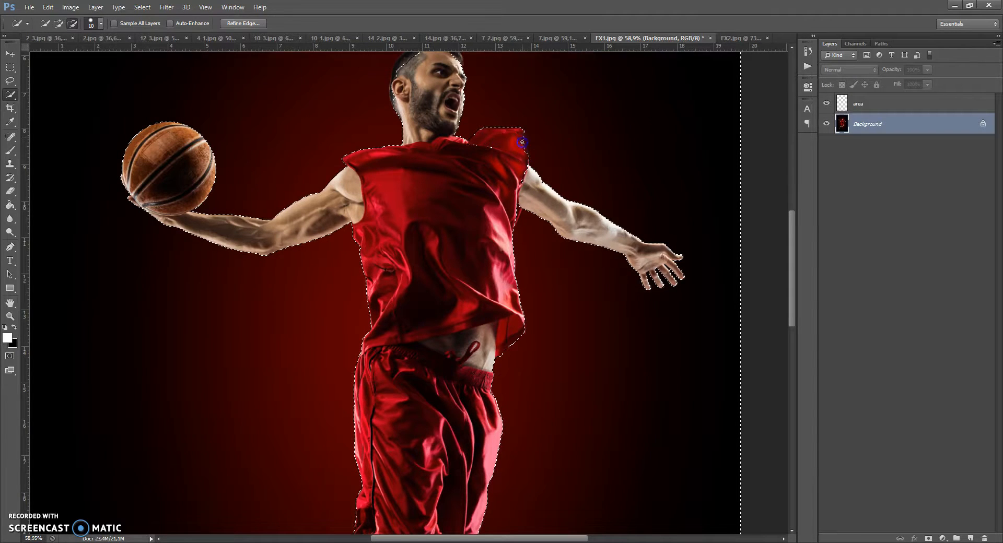
{"action": "mouse_move", "coordinate": [527, 152]}
{"action": "left_mouse_down"}
{"action": "mouse_move", "coordinate": [510, 190]}
{"action": "mouse_move", "coordinate": [506, 237]}
{"action": "mouse_move", "coordinate": [519, 206]}
{"action": "mouse_move", "coordinate": [510, 235]}
{"action": "left_mouse_up"}
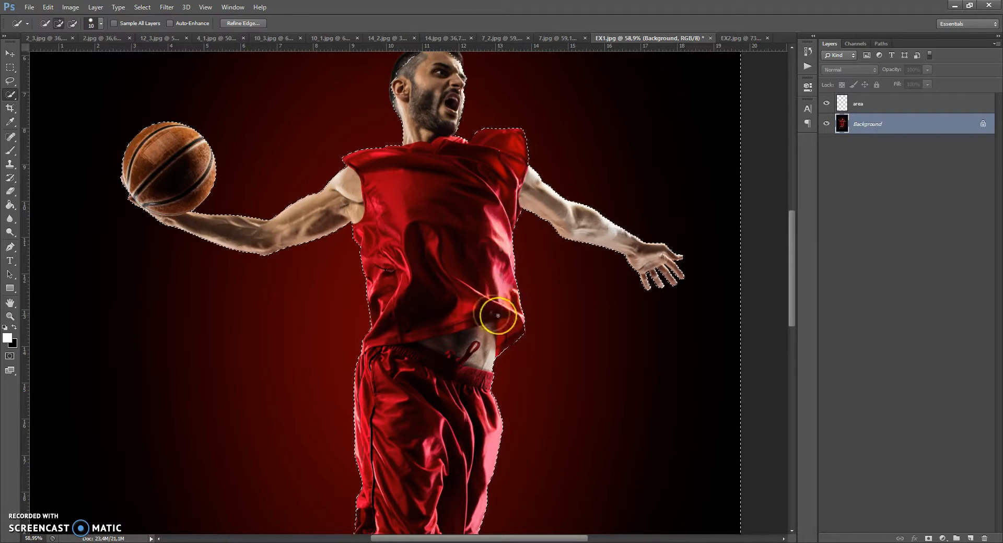
{"action": "scroll", "coordinate": [474, 297], "scroll_direction": "up", "scroll_amount": 5}
{"action": "left_click_drag", "start_coordinate": [458, 182], "coordinate": [458, 170]}
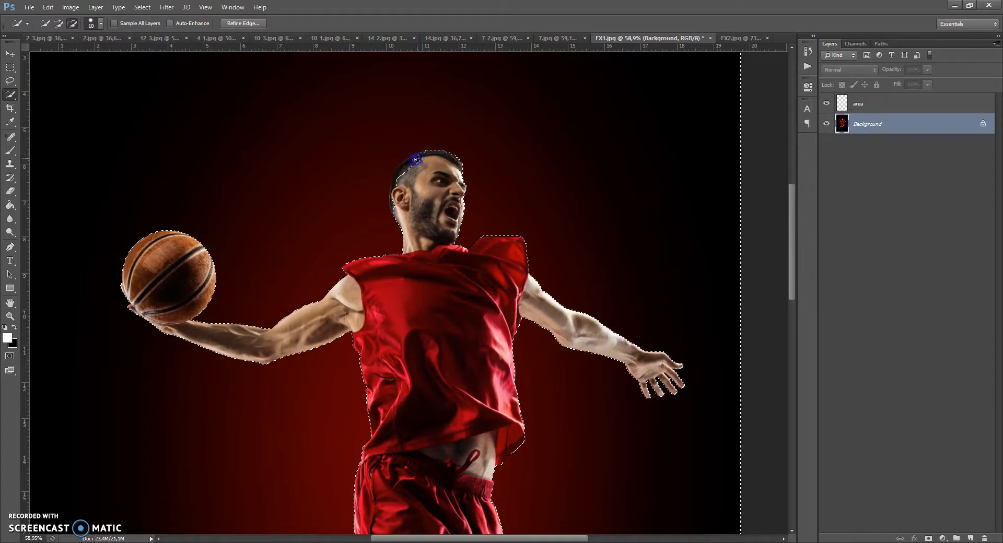
{"action": "left_click_drag", "start_coordinate": [399, 214], "coordinate": [400, 212]}
{"action": "scroll", "coordinate": [445, 222], "scroll_direction": "down", "scroll_amount": 3}
{"action": "left_click_drag", "start_coordinate": [500, 200], "coordinate": [496, 202]}
{"action": "scroll", "coordinate": [491, 271], "scroll_direction": "down", "scroll_amount": 9}
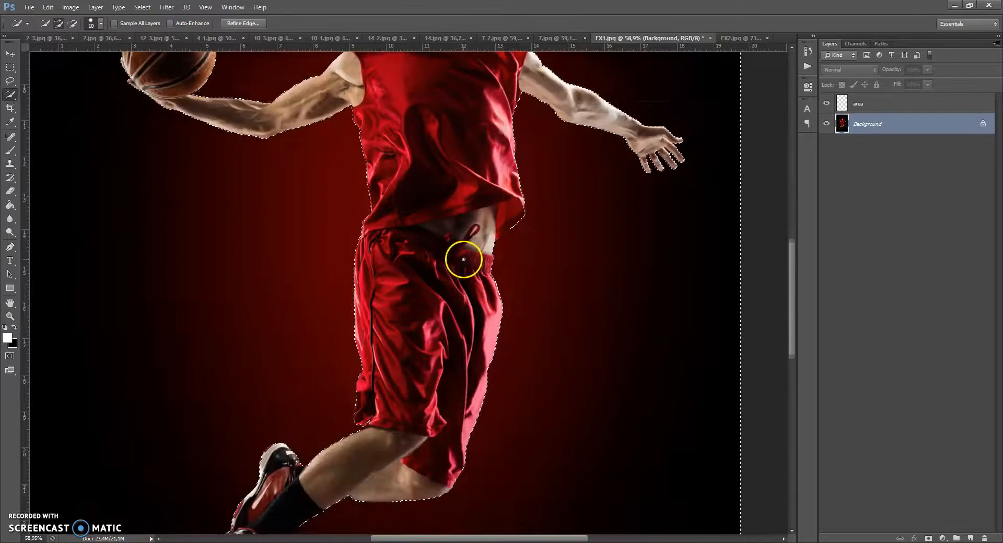
{"action": "scroll", "coordinate": [463, 260], "scroll_direction": "down", "scroll_amount": 5}
{"action": "left_click_drag", "start_coordinate": [369, 318], "coordinate": [369, 326]}
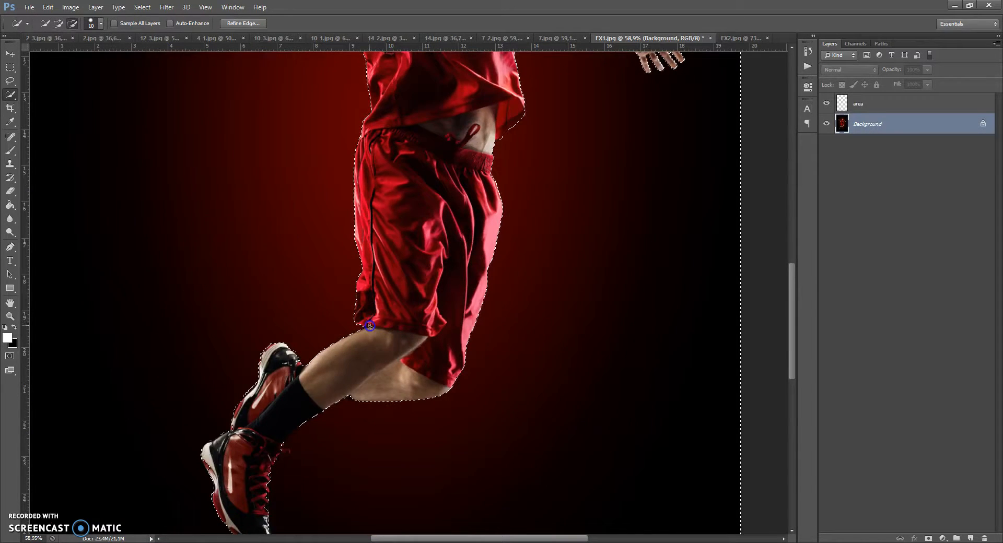
{"action": "scroll", "coordinate": [379, 320], "scroll_direction": "down", "scroll_amount": 3}
{"action": "scroll", "coordinate": [393, 211], "scroll_direction": "up", "scroll_amount": 1}
{"action": "left_click_drag", "start_coordinate": [211, 431], "coordinate": [206, 424]}
{"action": "scroll", "coordinate": [366, 318], "scroll_direction": "up", "scroll_amount": 12}
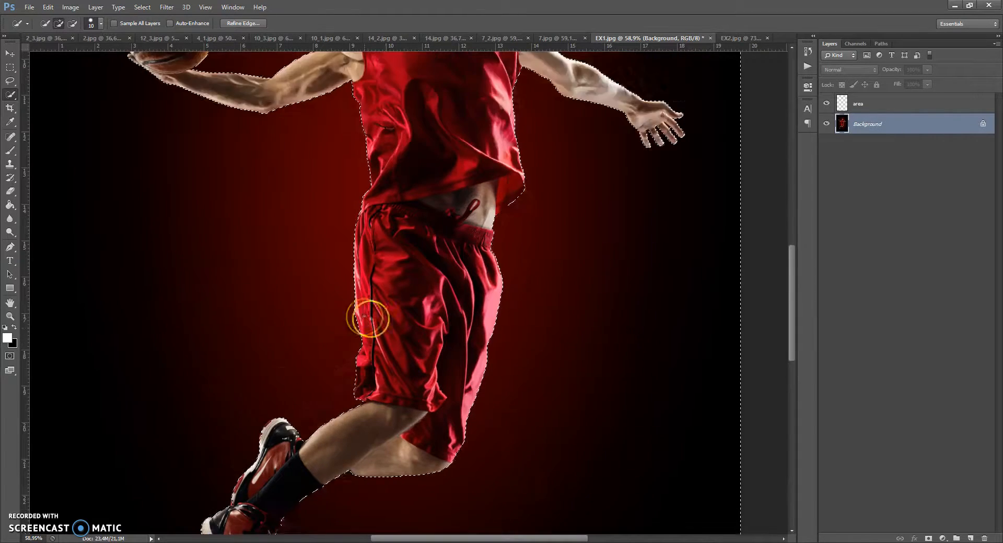
{"action": "scroll", "coordinate": [426, 304], "scroll_direction": "up", "scroll_amount": 2}
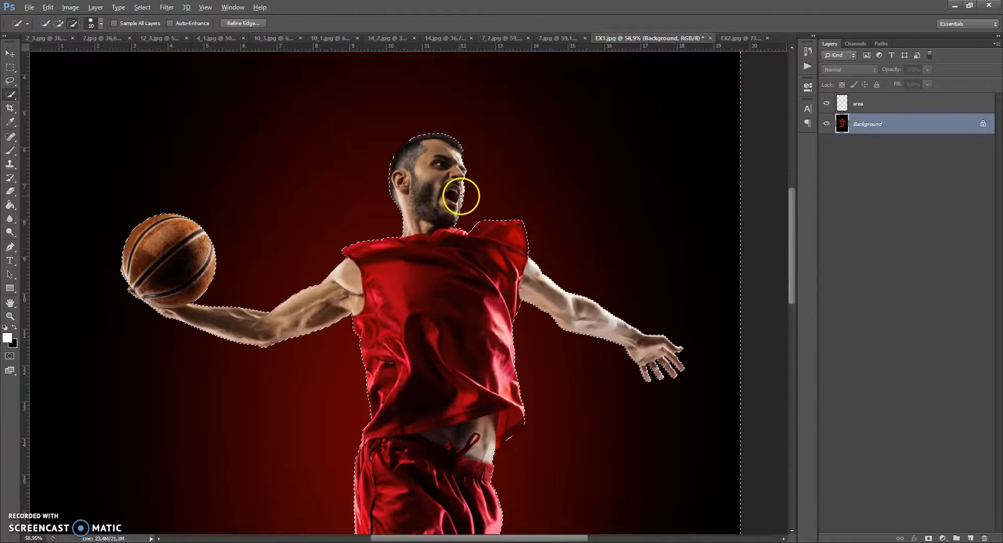
{"action": "scroll", "coordinate": [459, 195], "scroll_direction": "up", "scroll_amount": 2}
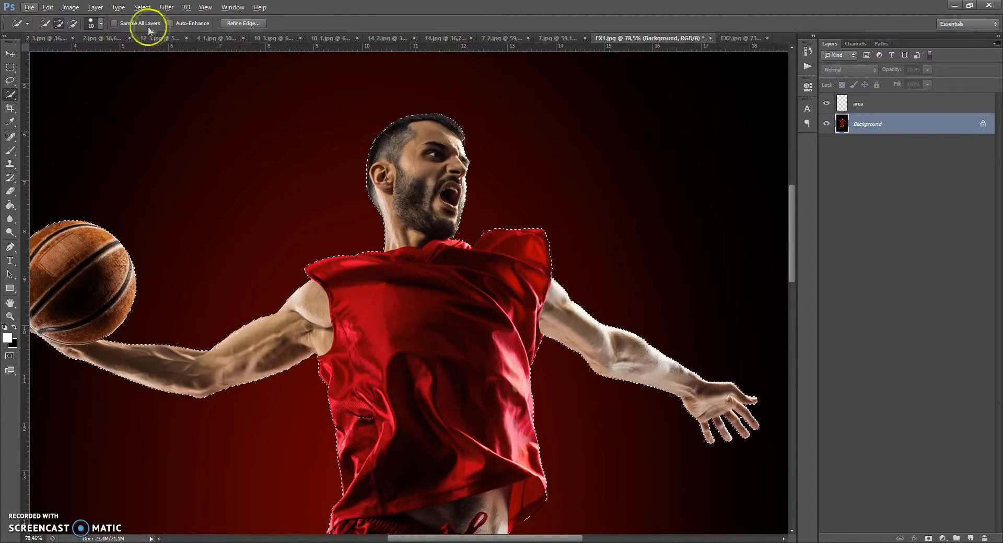
Expand the player selection by a few pixels.
{"action": "left_click", "coordinate": [141, 7]}
{"action": "mouse_move", "coordinate": [172, 122]}
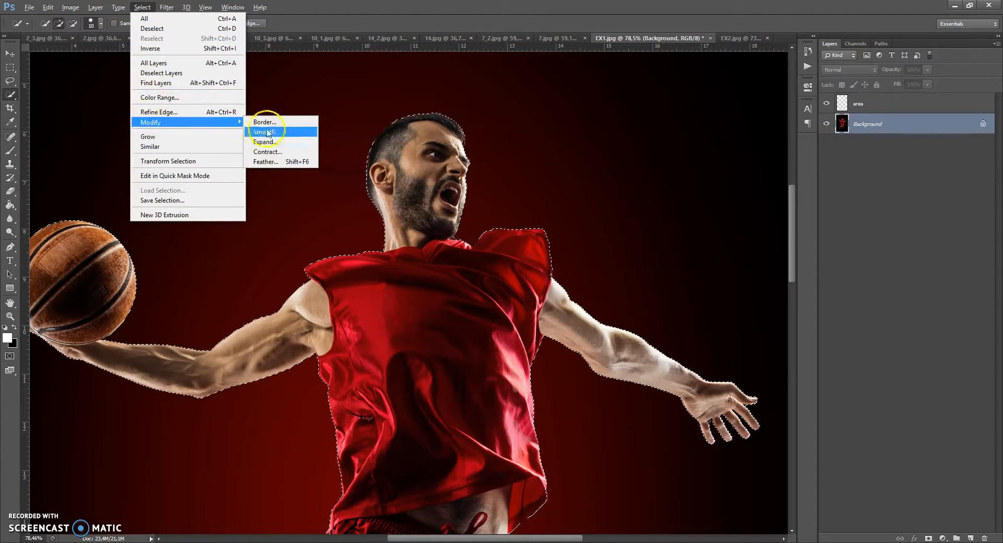
{"action": "left_click", "coordinate": [266, 141]}
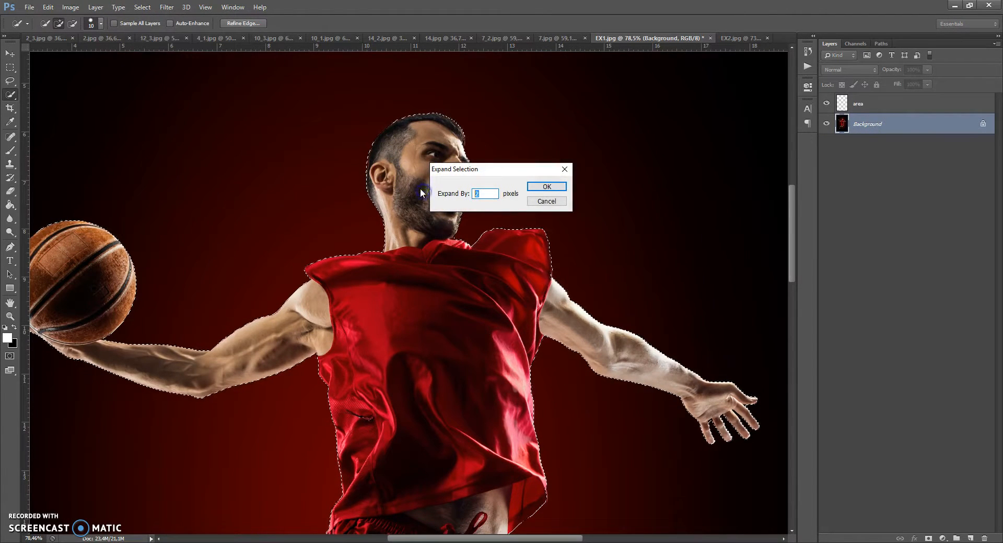
{"action": "left_click", "coordinate": [547, 187]}
On the area layer, fill the player selection with pure red (#ff0000) using the Paint Bucket, then deselect.
{"action": "left_click", "coordinate": [139, 7]}
{"action": "left_click", "coordinate": [149, 53]}
{"action": "left_click", "coordinate": [837, 101]}
{"action": "left_click", "coordinate": [10, 205]}
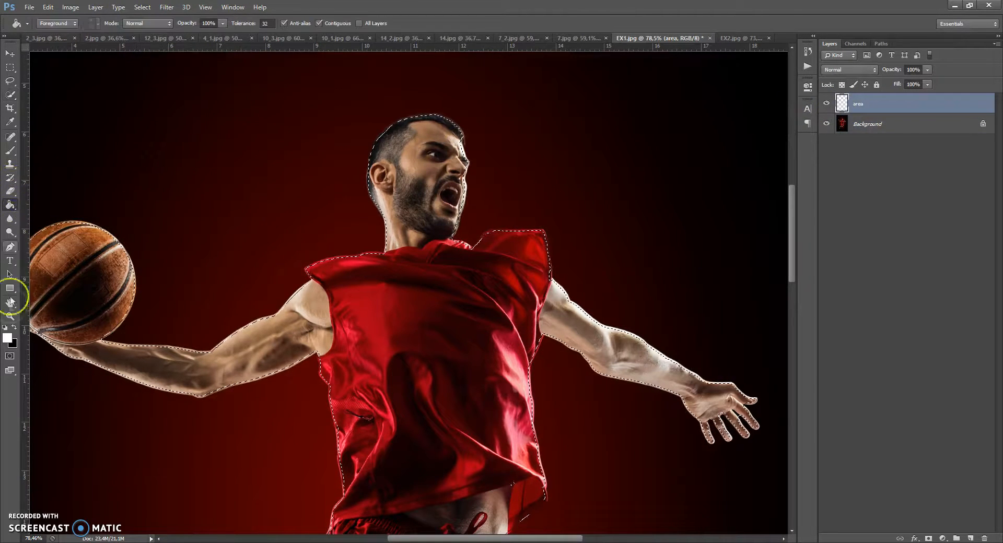
{"action": "left_click", "coordinate": [8, 342]}
{"action": "left_click", "coordinate": [712, 220]}
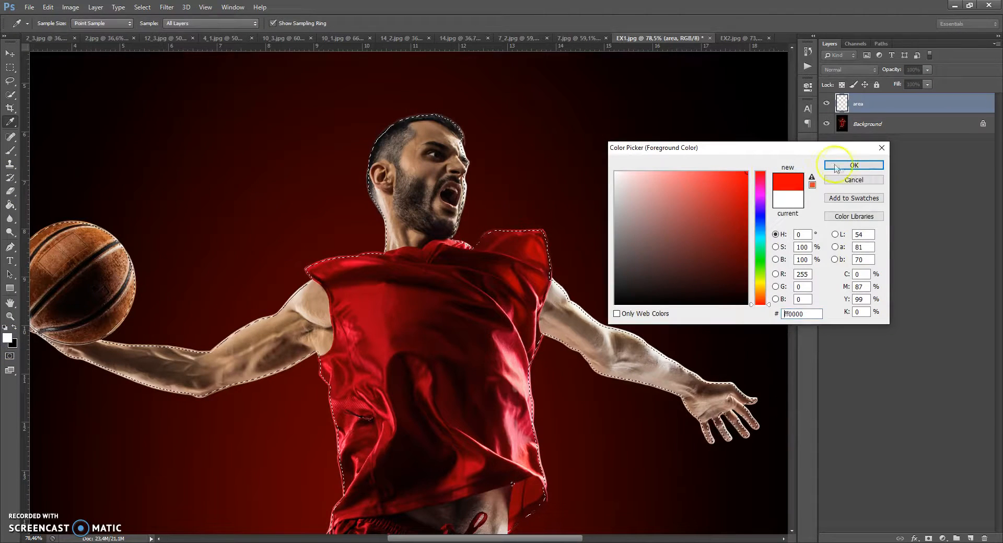
{"action": "left_click", "coordinate": [842, 164]}
{"action": "left_click", "coordinate": [416, 169]}
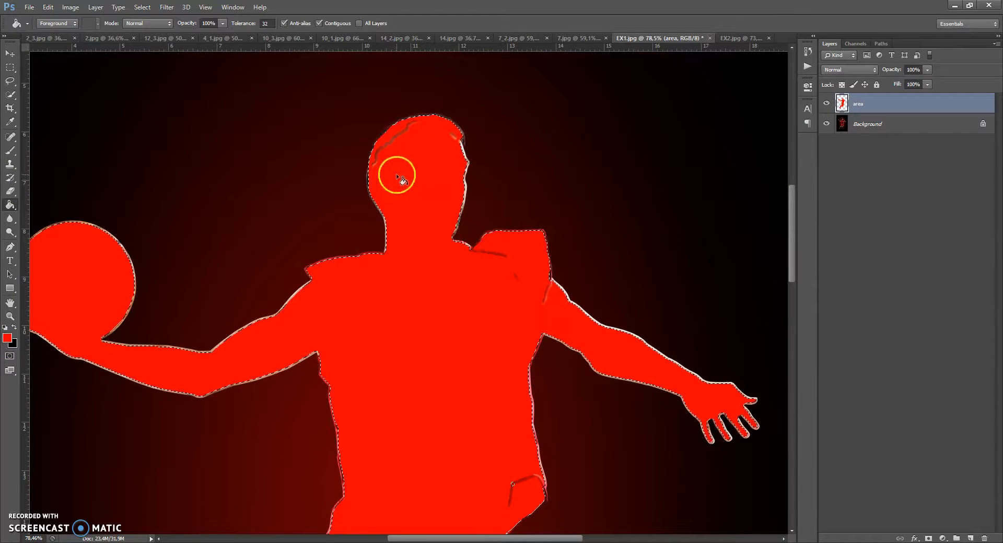
{"action": "key", "text": "ctrl+d"}
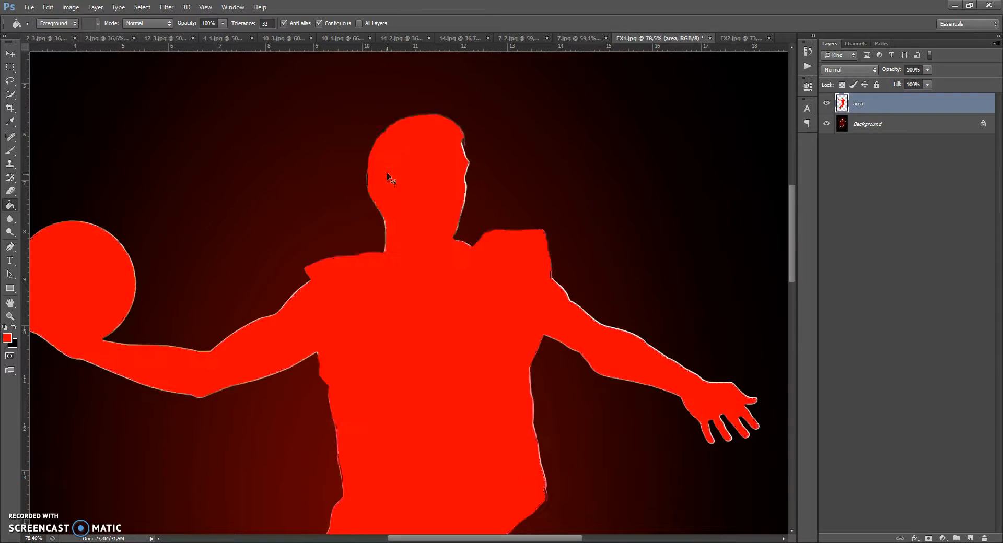
{"action": "scroll", "coordinate": [391, 191], "scroll_direction": "down", "scroll_amount": 4}
{"action": "left_click_drag", "start_coordinate": [791, 229], "coordinate": [787, 258]}
{"action": "scroll", "coordinate": [694, 204], "scroll_direction": "down", "scroll_amount": 8}
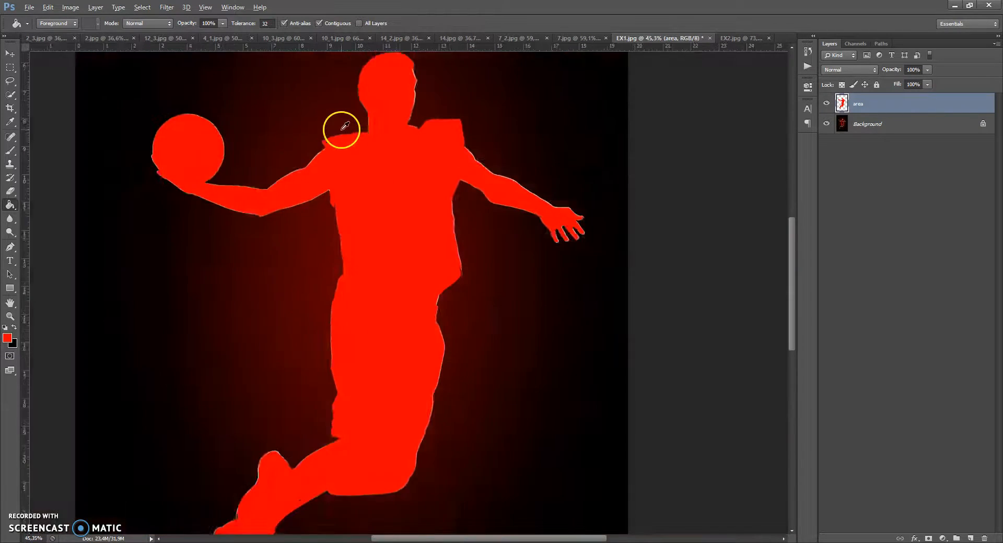
Open the Actions panel and play the Water Photoshop Action, dismissing its painting instruction message.
{"action": "left_click", "coordinate": [10, 54]}
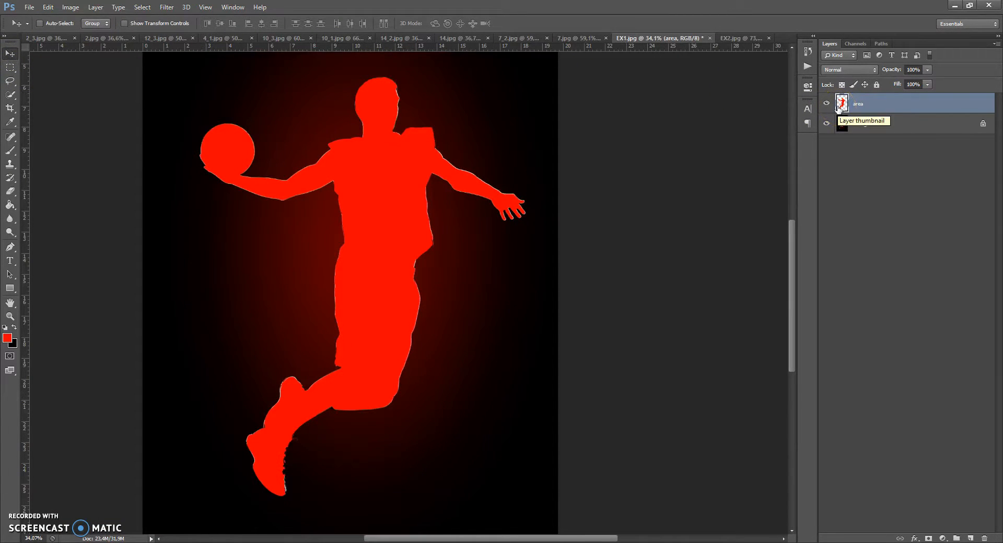
{"action": "left_click", "coordinate": [232, 7]}
{"action": "left_click", "coordinate": [240, 68]}
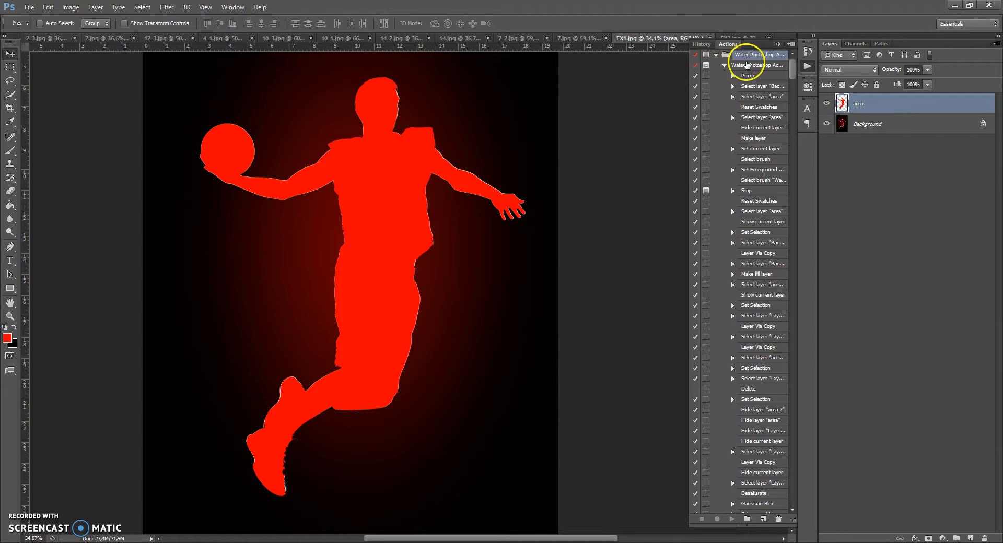
{"action": "left_click", "coordinate": [724, 66]}
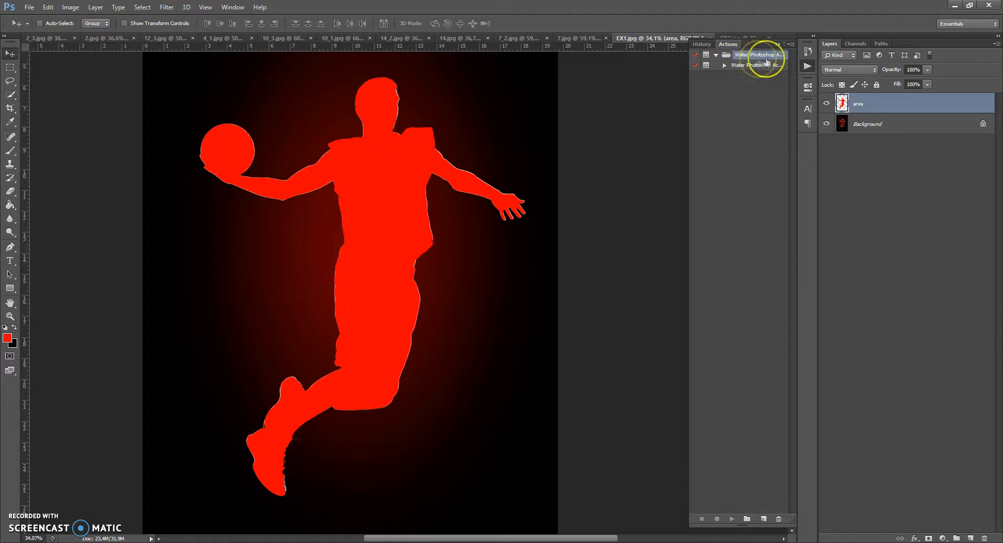
{"action": "left_click", "coordinate": [725, 66]}
{"action": "left_click", "coordinate": [737, 66]}
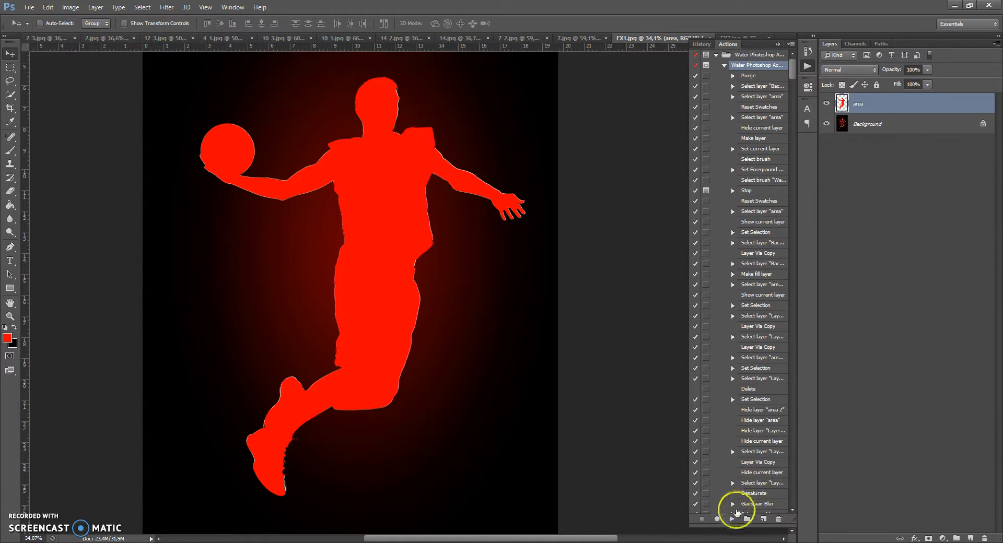
{"action": "left_click", "coordinate": [733, 519]}
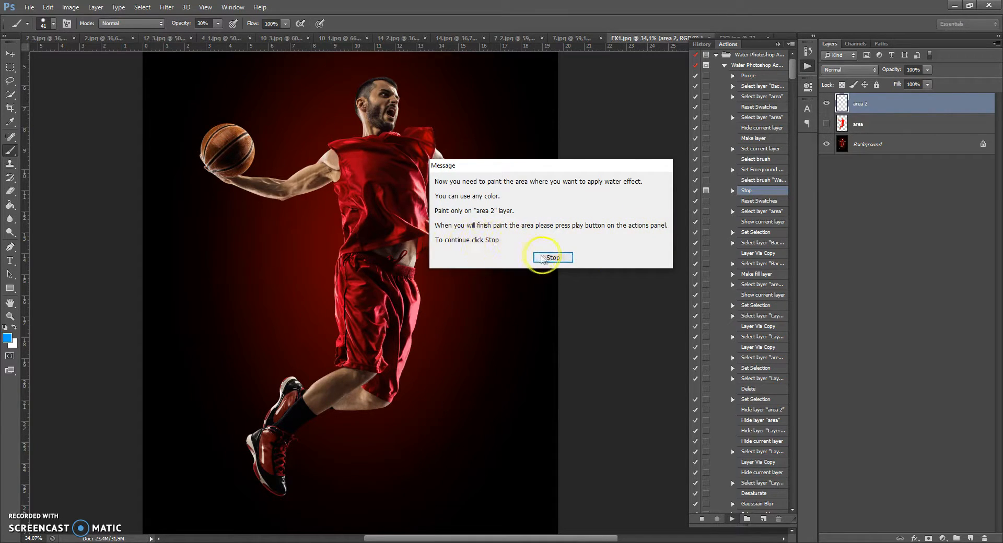
{"action": "left_click", "coordinate": [552, 258]}
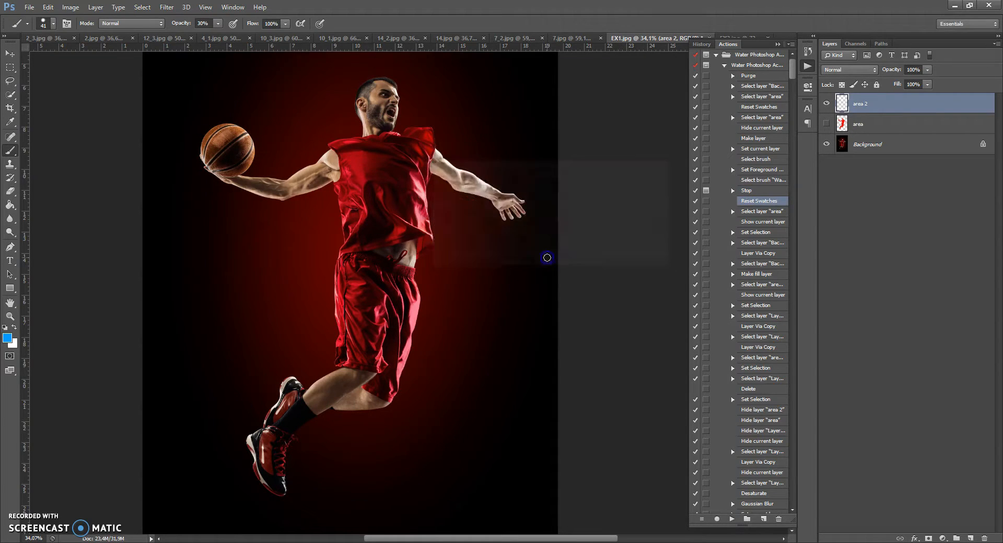
Set the brush opacity and flow to 100% and paint over the player's head on the area 2 layer.
{"action": "scroll", "coordinate": [376, 190], "scroll_direction": "up", "scroll_amount": 3}
{"action": "scroll", "coordinate": [371, 188], "scroll_direction": "up", "scroll_amount": 3}
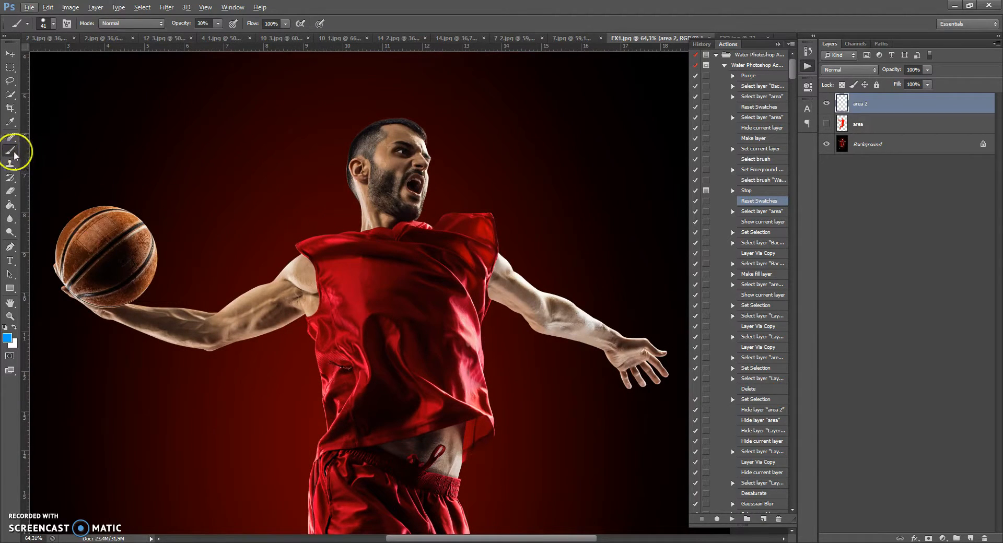
{"action": "left_click_drag", "start_coordinate": [12, 154], "coordinate": [45, 149]}
{"action": "scroll", "coordinate": [337, 192], "scroll_direction": "up", "scroll_amount": 2}
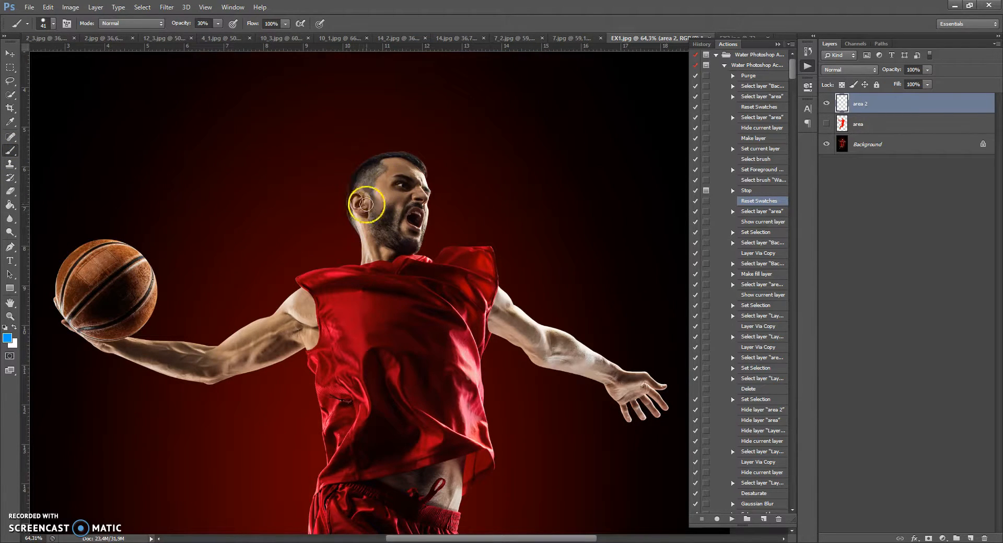
{"action": "left_click", "coordinate": [218, 24]}
{"action": "left_click", "coordinate": [285, 24]}
{"action": "left_click", "coordinate": [287, 38]}
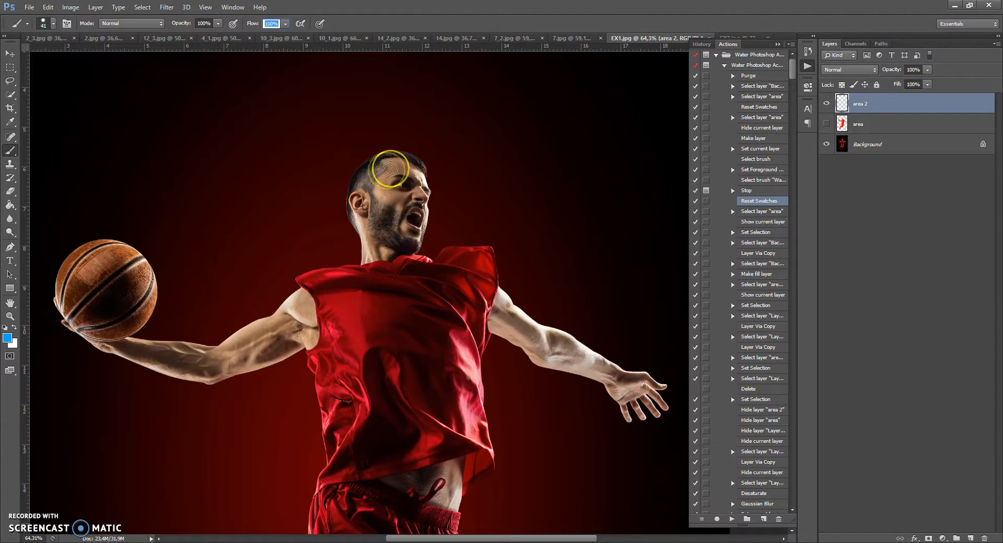
{"action": "mouse_move", "coordinate": [378, 168]}
{"action": "left_mouse_down"}
{"action": "mouse_move", "coordinate": [352, 182]}
{"action": "mouse_move", "coordinate": [364, 244]}
{"action": "left_mouse_up"}
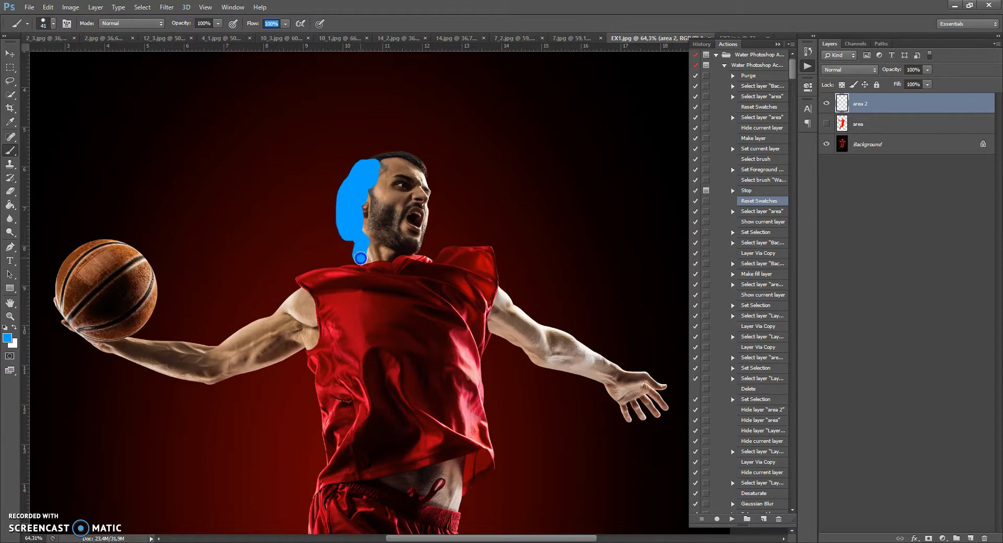
{"action": "mouse_move", "coordinate": [421, 233]}
{"action": "left_mouse_down"}
{"action": "mouse_move", "coordinate": [431, 208]}
{"action": "mouse_move", "coordinate": [403, 156]}
{"action": "mouse_move", "coordinate": [456, 188]}
{"action": "left_mouse_up"}
{"action": "right_click", "coordinate": [406, 163]}
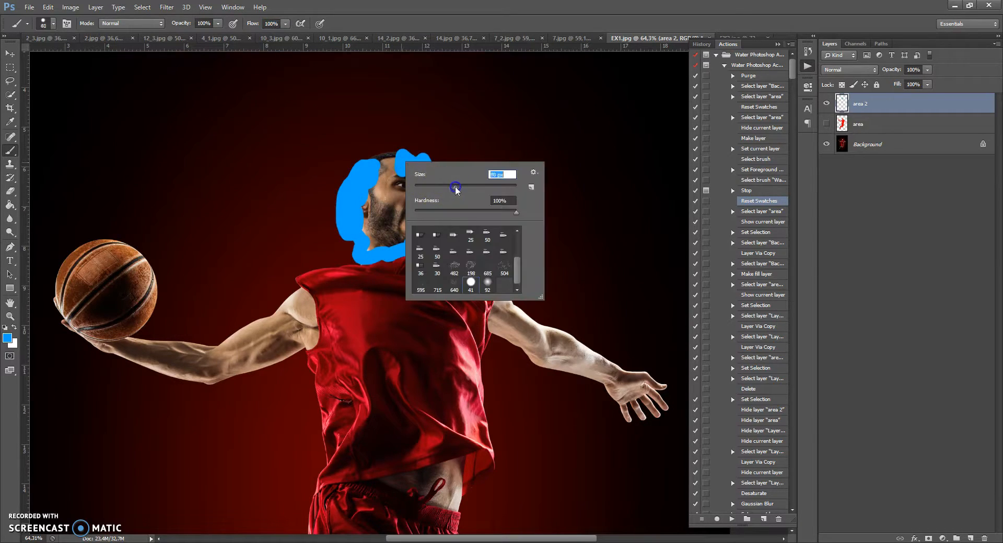
{"action": "mouse_move", "coordinate": [366, 157]}
{"action": "left_mouse_down"}
{"action": "mouse_move", "coordinate": [365, 193]}
{"action": "mouse_move", "coordinate": [395, 200]}
{"action": "mouse_move", "coordinate": [382, 241]}
{"action": "mouse_move", "coordinate": [408, 187]}
{"action": "left_mouse_up"}
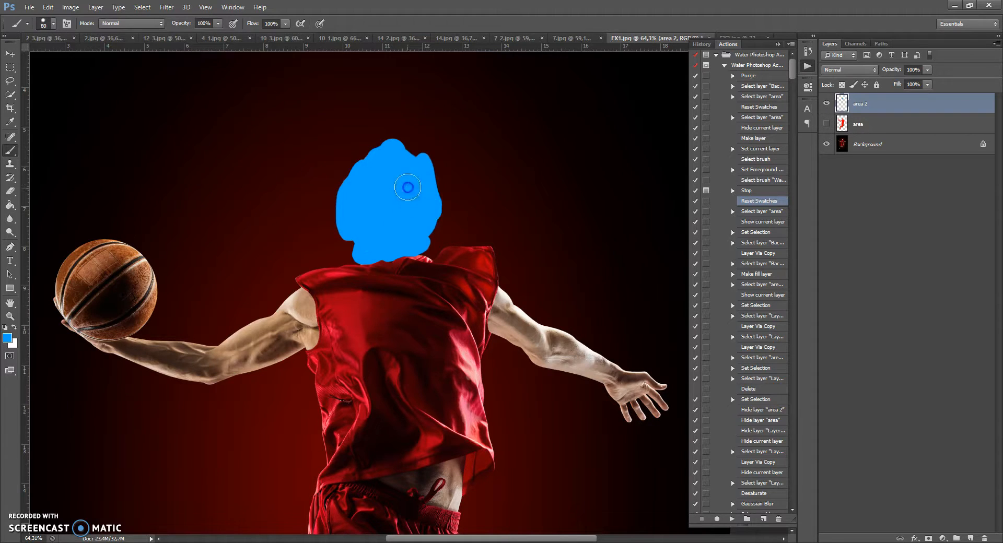
Paint over both of the player's arms and the bare waist area between jersey and shorts.
{"action": "left_click", "coordinate": [297, 302]}
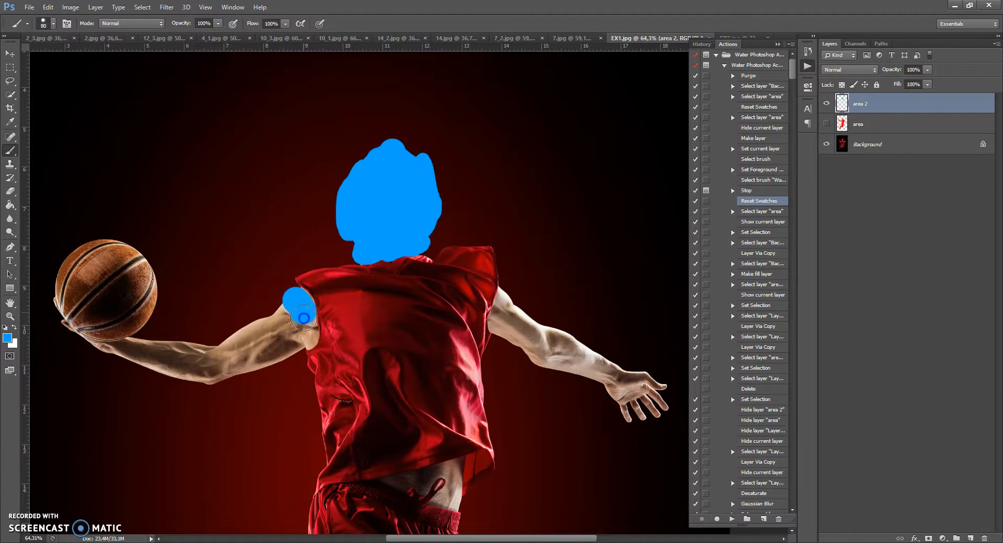
{"action": "mouse_move", "coordinate": [300, 345]}
{"action": "left_mouse_down"}
{"action": "mouse_move", "coordinate": [291, 305]}
{"action": "mouse_move", "coordinate": [217, 355]}
{"action": "mouse_move", "coordinate": [164, 356]}
{"action": "mouse_move", "coordinate": [80, 348]}
{"action": "mouse_move", "coordinate": [43, 301]}
{"action": "mouse_move", "coordinate": [62, 346]}
{"action": "mouse_move", "coordinate": [209, 381]}
{"action": "mouse_move", "coordinate": [234, 376]}
{"action": "mouse_move", "coordinate": [213, 347]}
{"action": "left_mouse_up"}
{"action": "mouse_move", "coordinate": [512, 289]}
{"action": "left_mouse_down"}
{"action": "mouse_move", "coordinate": [502, 329]}
{"action": "mouse_move", "coordinate": [522, 333]}
{"action": "mouse_move", "coordinate": [534, 357]}
{"action": "mouse_move", "coordinate": [516, 327]}
{"action": "mouse_move", "coordinate": [546, 326]}
{"action": "mouse_move", "coordinate": [653, 391]}
{"action": "mouse_move", "coordinate": [633, 400]}
{"action": "left_mouse_up"}
{"action": "scroll", "coordinate": [414, 415], "scroll_direction": "down", "scroll_amount": 5}
{"action": "right_click", "coordinate": [501, 364]}
{"action": "left_click_drag", "start_coordinate": [538, 381], "coordinate": [530, 381]}
{"action": "left_click_drag", "start_coordinate": [386, 348], "coordinate": [406, 346]}
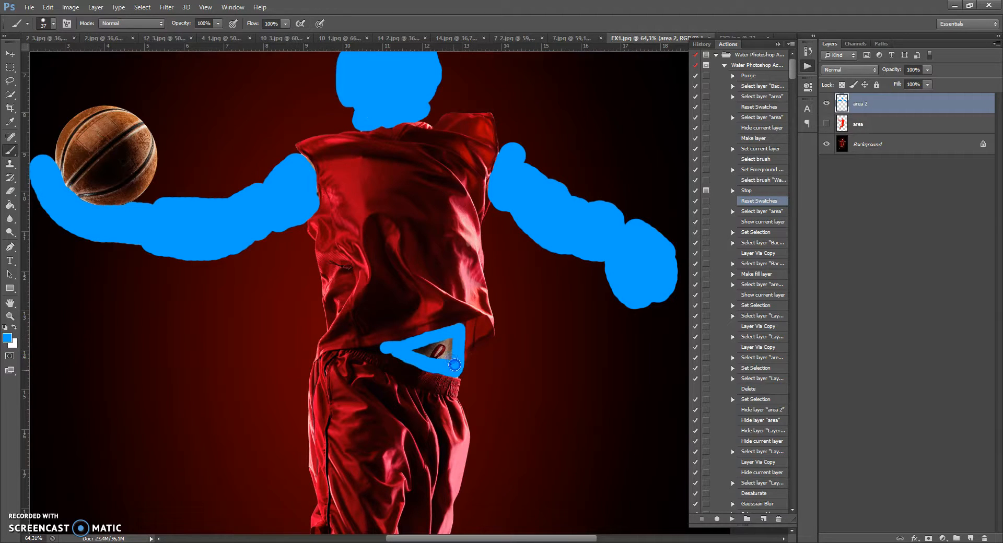
Paint over the player's legs and shoes with a larger brush, touching up the edge near the shorts.
{"action": "scroll", "coordinate": [428, 350], "scroll_direction": "down", "scroll_amount": 10}
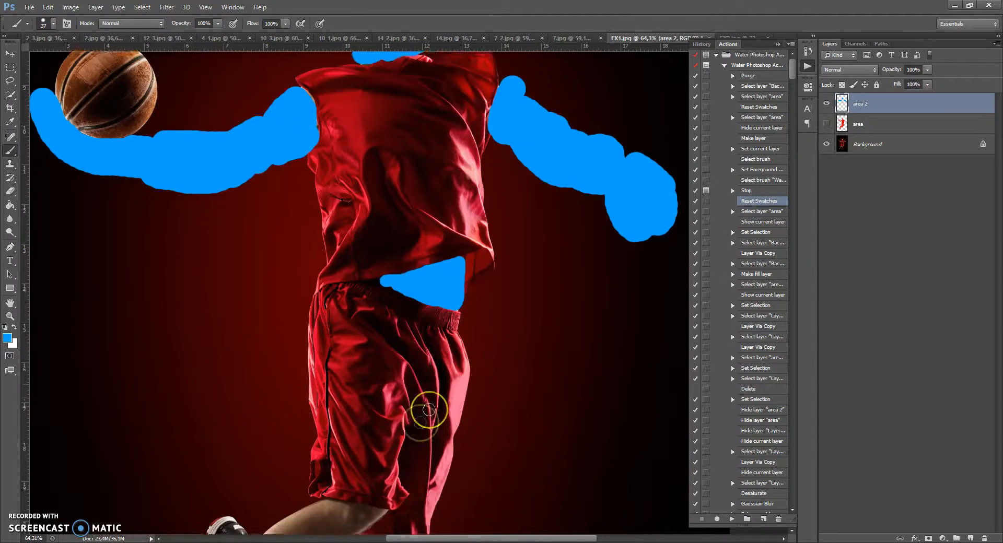
{"action": "right_click", "coordinate": [304, 287]}
{"action": "left_click_drag", "start_coordinate": [338, 314], "coordinate": [343, 315]}
{"action": "mouse_move", "coordinate": [324, 233]}
{"action": "left_mouse_down"}
{"action": "mouse_move", "coordinate": [369, 241]}
{"action": "mouse_move", "coordinate": [325, 268]}
{"action": "mouse_move", "coordinate": [350, 267]}
{"action": "left_mouse_up"}
{"action": "mouse_move", "coordinate": [401, 299]}
{"action": "left_mouse_down"}
{"action": "mouse_move", "coordinate": [271, 316]}
{"action": "mouse_move", "coordinate": [219, 376]}
{"action": "mouse_move", "coordinate": [219, 458]}
{"action": "mouse_move", "coordinate": [184, 457]}
{"action": "mouse_move", "coordinate": [156, 427]}
{"action": "mouse_move", "coordinate": [140, 366]}
{"action": "mouse_move", "coordinate": [224, 244]}
{"action": "mouse_move", "coordinate": [264, 266]}
{"action": "mouse_move", "coordinate": [310, 238]}
{"action": "mouse_move", "coordinate": [348, 288]}
{"action": "left_mouse_up"}
{"action": "mouse_move", "coordinate": [335, 248]}
{"action": "left_mouse_down"}
{"action": "mouse_move", "coordinate": [266, 290]}
{"action": "mouse_move", "coordinate": [286, 260]}
{"action": "mouse_move", "coordinate": [299, 276]}
{"action": "left_mouse_up"}
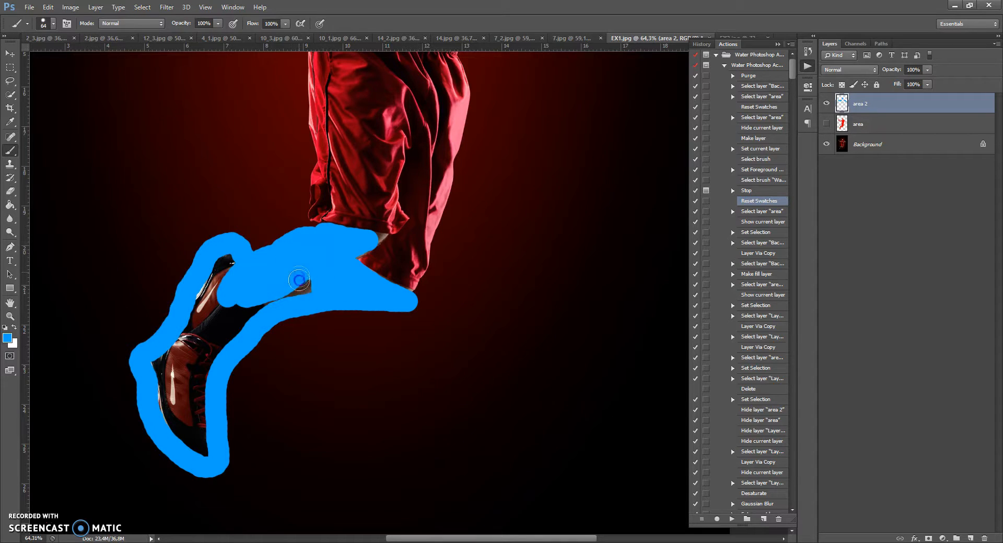
{"action": "left_click_drag", "start_coordinate": [229, 267], "coordinate": [220, 279]}
{"action": "right_click", "coordinate": [233, 294]}
{"action": "left_click_drag", "start_coordinate": [271, 321], "coordinate": [286, 323]}
{"action": "mouse_move", "coordinate": [232, 276]}
{"action": "left_mouse_down"}
{"action": "mouse_move", "coordinate": [206, 288]}
{"action": "mouse_move", "coordinate": [242, 301]}
{"action": "mouse_move", "coordinate": [248, 325]}
{"action": "mouse_move", "coordinate": [201, 376]}
{"action": "mouse_move", "coordinate": [172, 360]}
{"action": "mouse_move", "coordinate": [203, 399]}
{"action": "mouse_move", "coordinate": [207, 452]}
{"action": "left_mouse_up"}
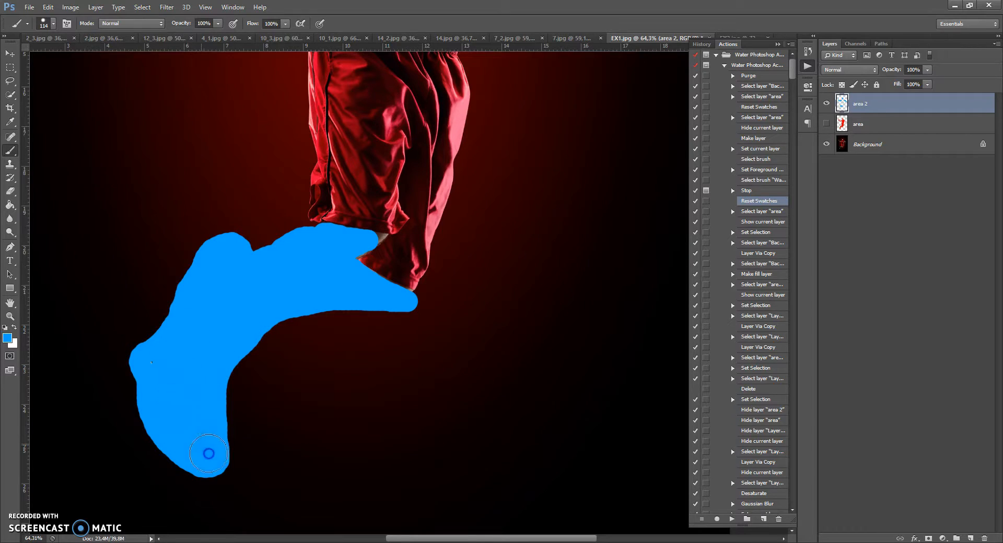
{"action": "right_click", "coordinate": [401, 268]}
{"action": "left_click_drag", "start_coordinate": [427, 291], "coordinate": [421, 292]}
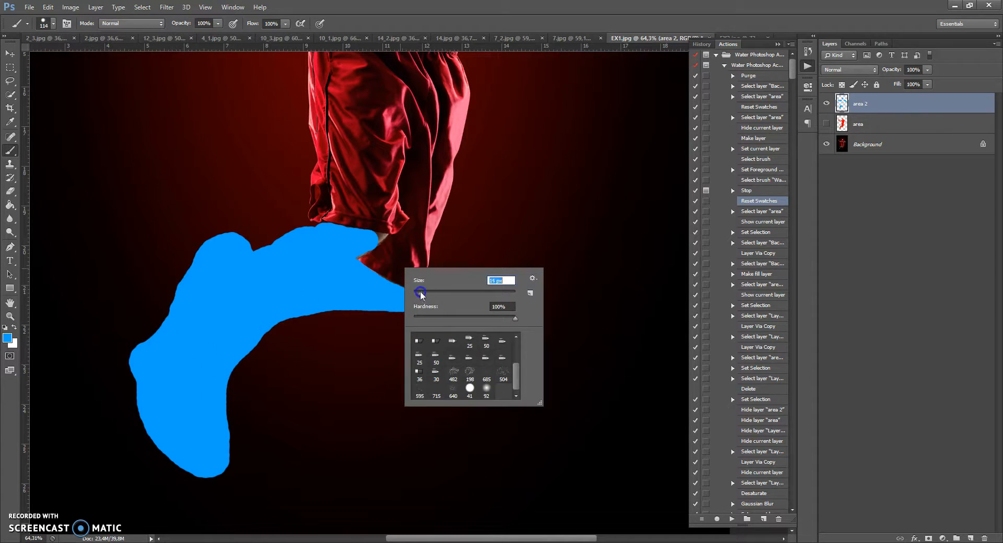
{"action": "left_click", "coordinate": [377, 234]}
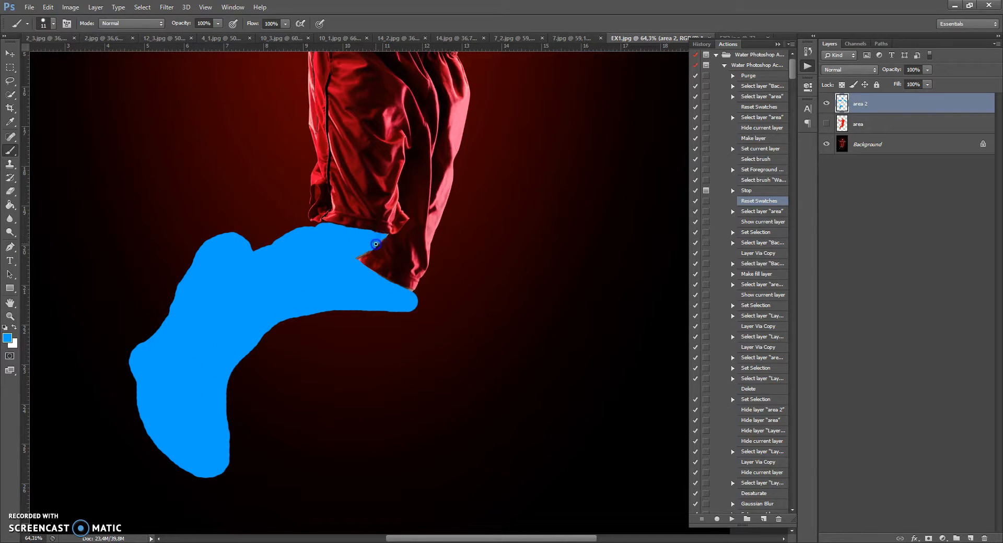
Resume the paused water action to generate the splash effect from the painted area.
{"action": "scroll", "coordinate": [377, 241], "scroll_direction": "down", "scroll_amount": 5}
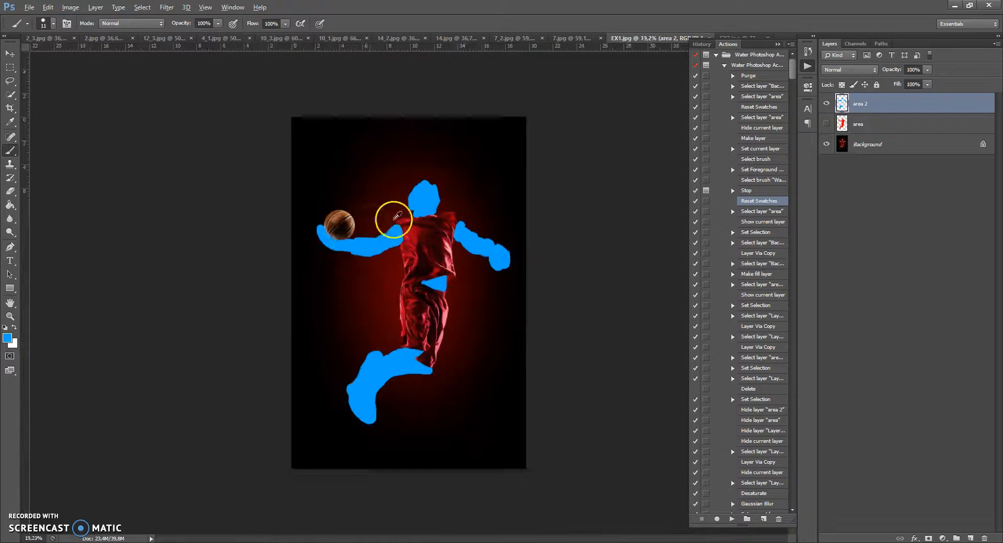
{"action": "scroll", "coordinate": [365, 219], "scroll_direction": "up", "scroll_amount": 2}
{"action": "scroll", "coordinate": [507, 295], "scroll_direction": "down", "scroll_amount": 1}
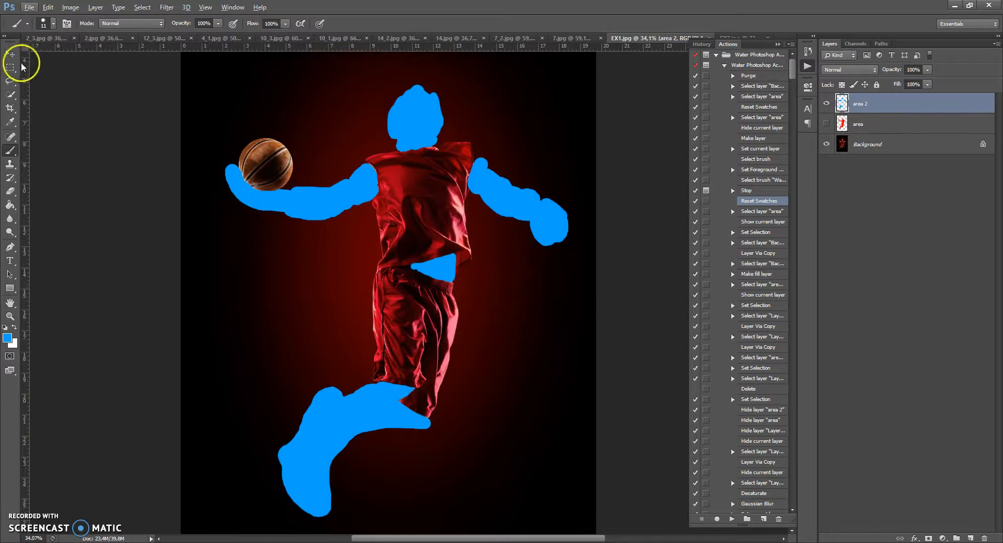
{"action": "left_click", "coordinate": [10, 54]}
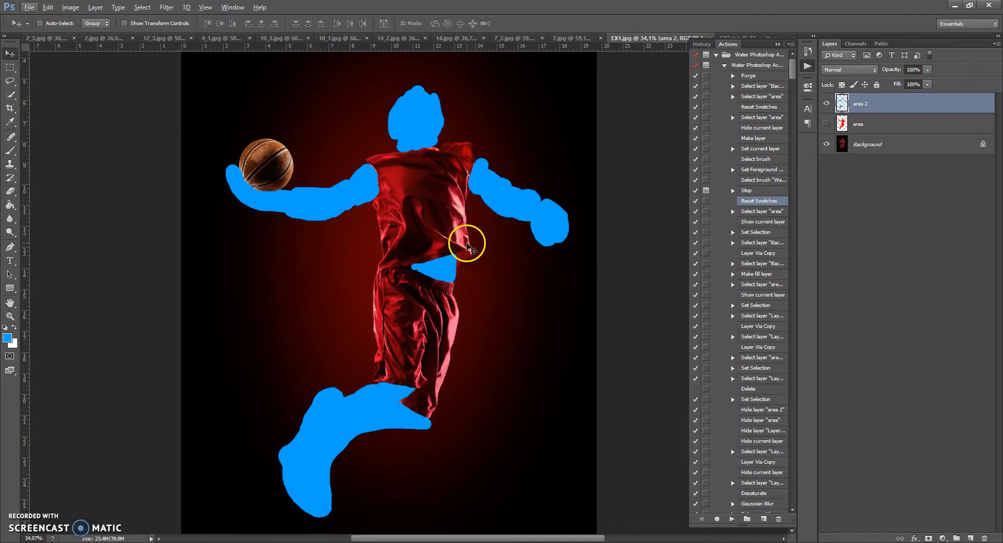
{"action": "scroll", "coordinate": [469, 244], "scroll_direction": "down", "scroll_amount": 1}
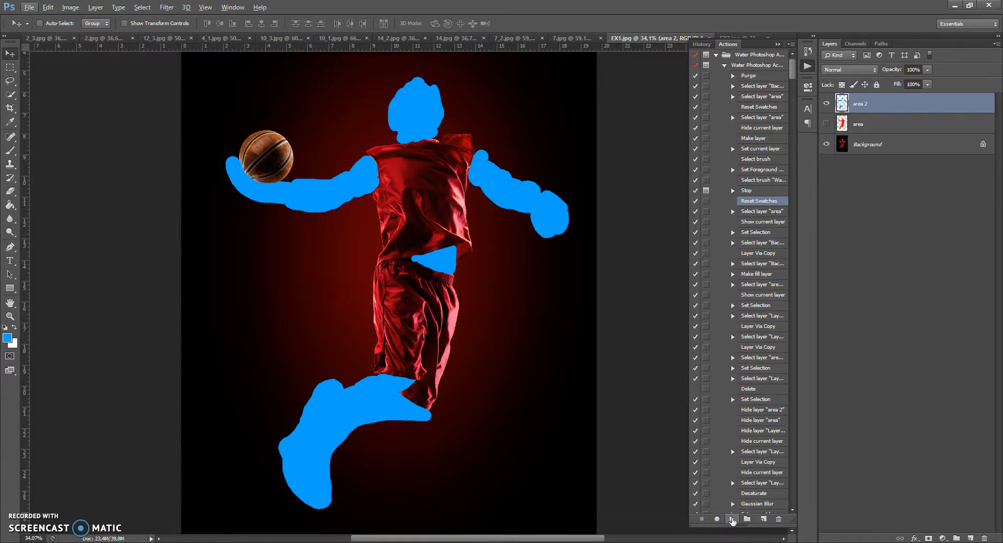
{"action": "left_click", "coordinate": [732, 519]}
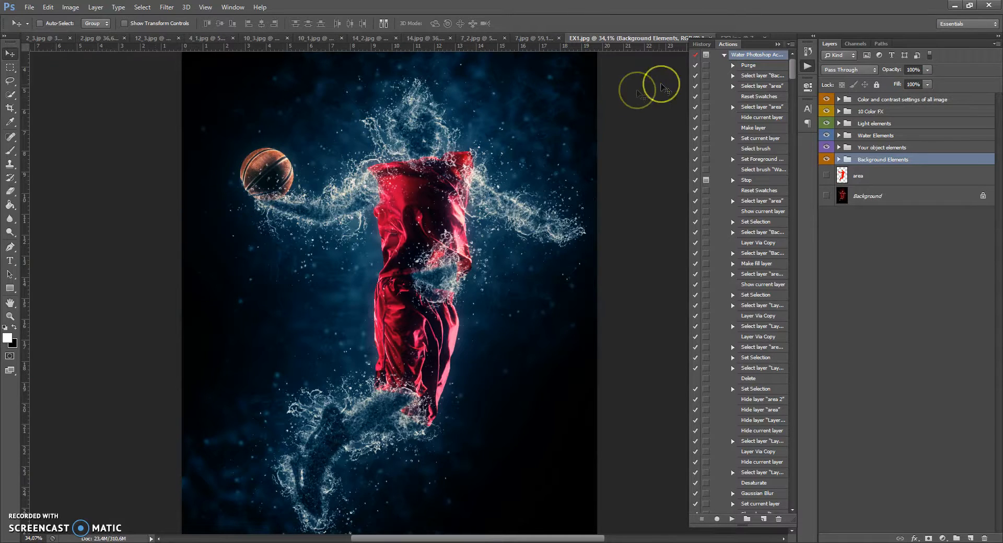
Close the Actions panel and examine the generated layer groups one by one.
{"action": "left_click", "coordinate": [778, 45]}
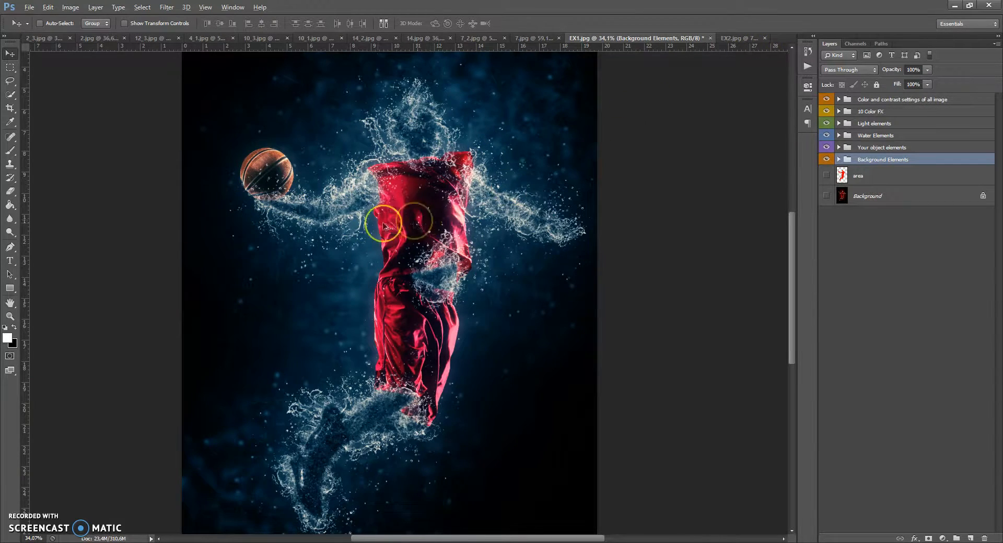
{"action": "scroll", "coordinate": [409, 219], "scroll_direction": "up", "scroll_amount": 3}
{"action": "scroll", "coordinate": [422, 131], "scroll_direction": "down", "scroll_amount": 3}
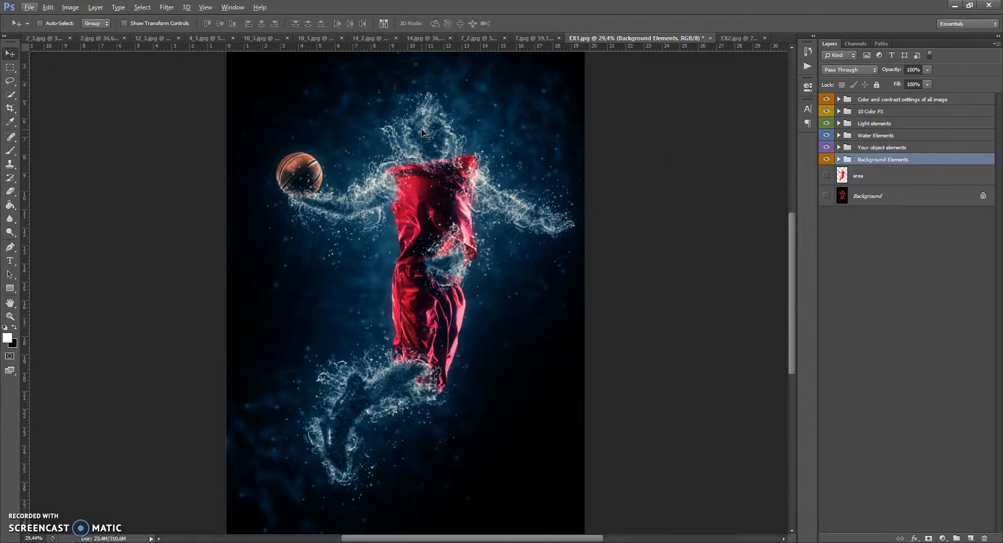
{"action": "scroll", "coordinate": [422, 133], "scroll_direction": "up", "scroll_amount": 1}
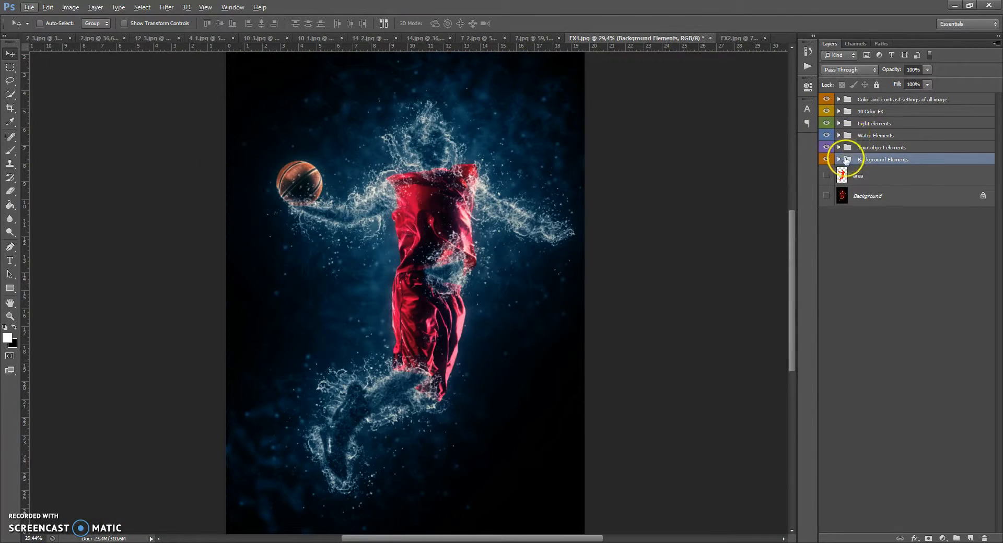
{"action": "left_click", "coordinate": [849, 148]}
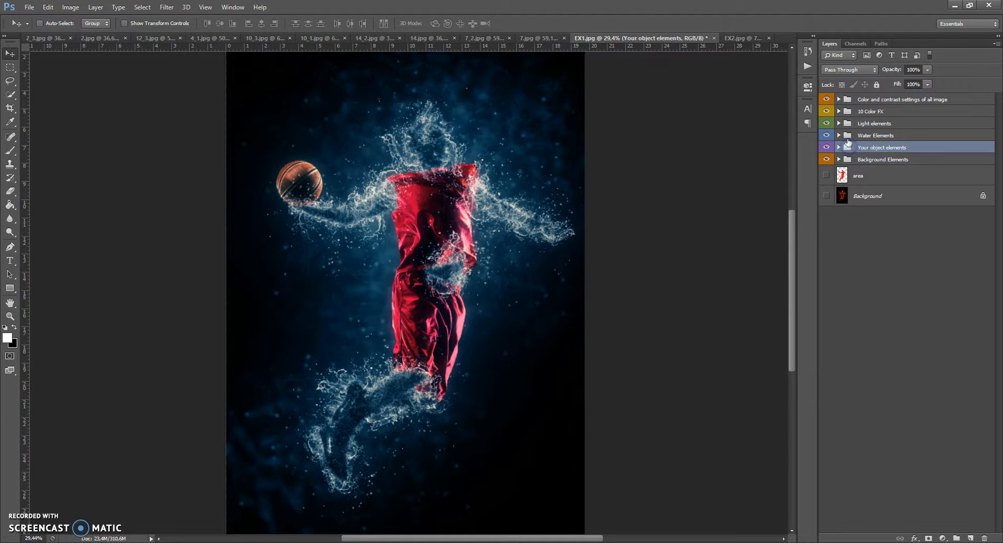
{"action": "left_click", "coordinate": [849, 136]}
{"action": "left_click", "coordinate": [849, 125]}
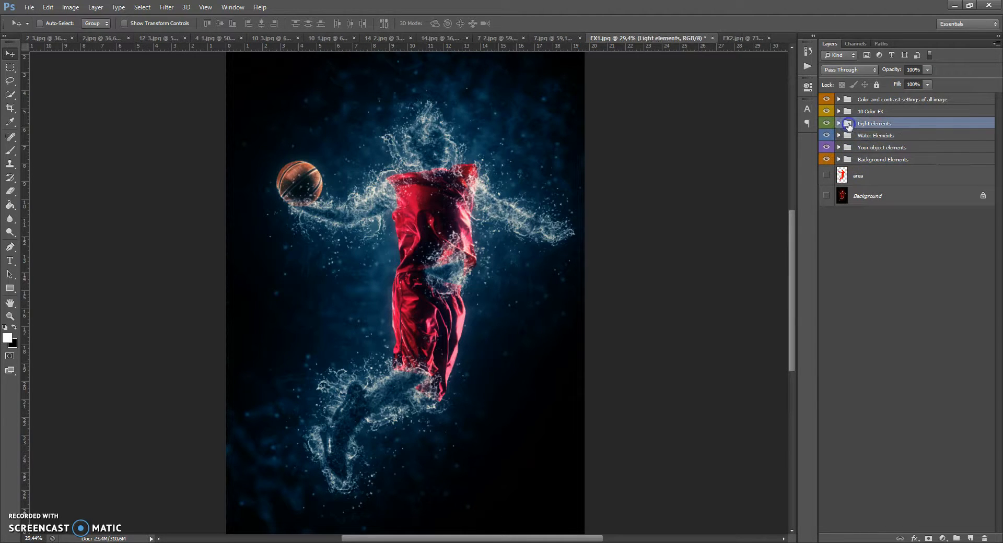
{"action": "left_click", "coordinate": [848, 113]}
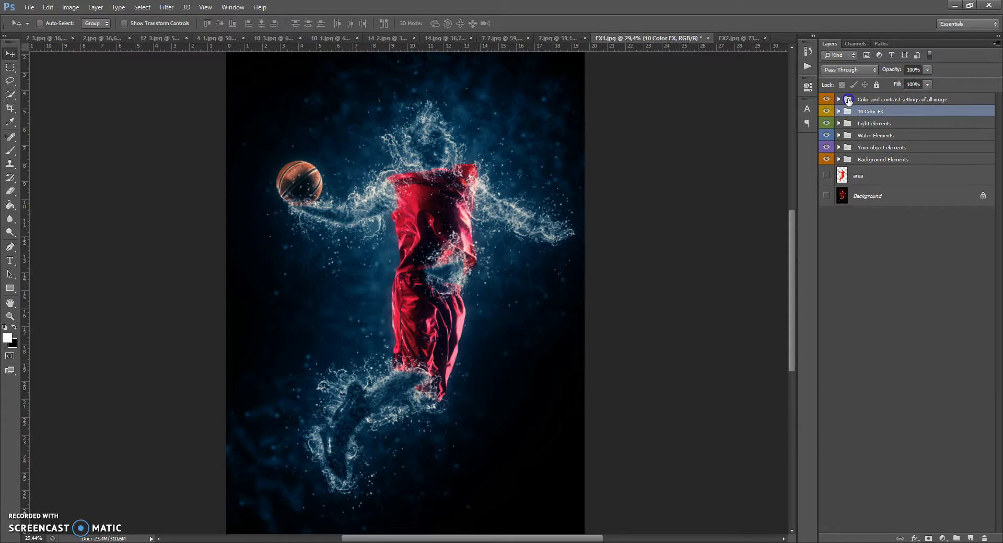
{"action": "left_click", "coordinate": [848, 100]}
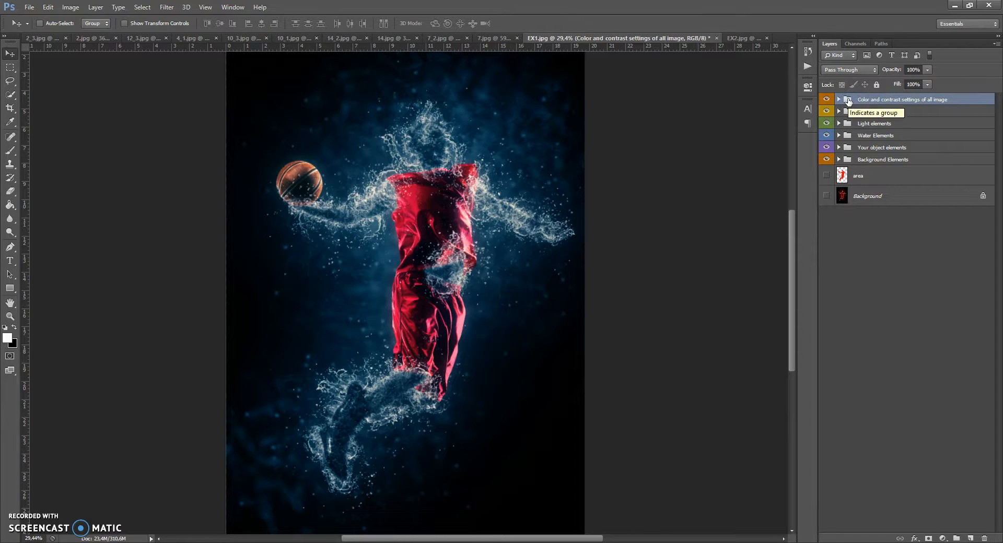
Expand the Background Elements layer group.
{"action": "left_click", "coordinate": [840, 159]}
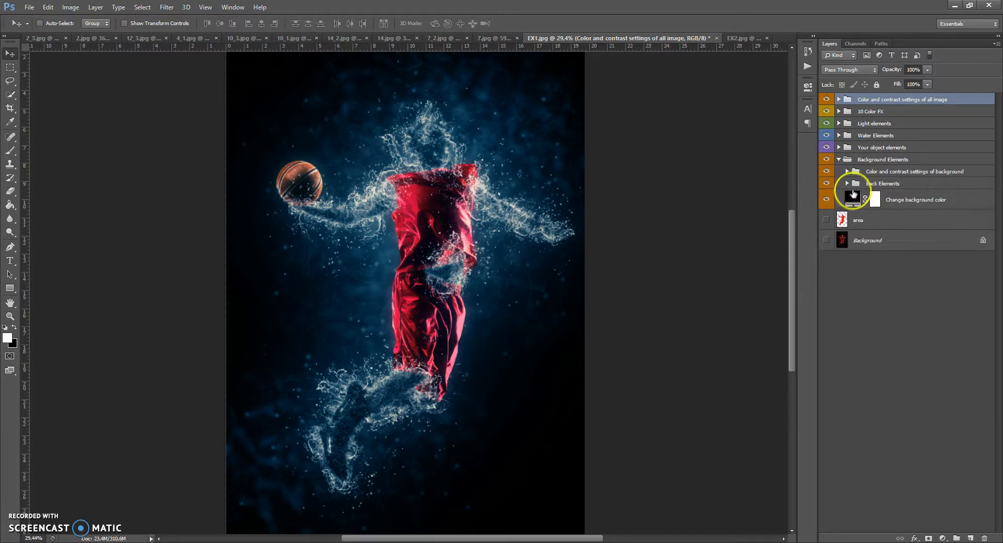
Try a #272727 dark grey colour for the Change background color fill layer.
{"action": "double_click", "coordinate": [853, 199]}
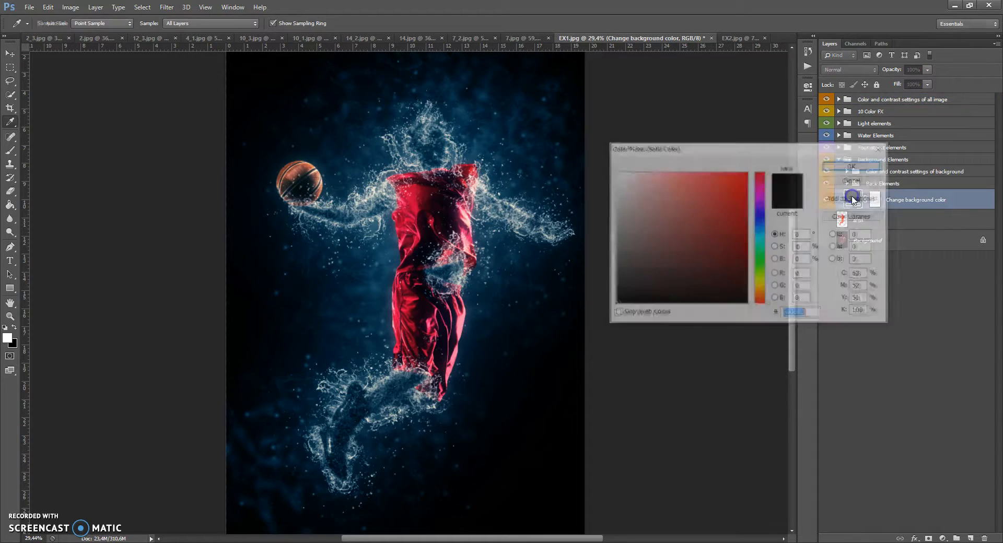
{"action": "left_click", "coordinate": [760, 235]}
{"action": "left_click", "coordinate": [745, 282]}
{"action": "left_click_drag", "start_coordinate": [760, 276], "coordinate": [761, 301]}
{"action": "left_click", "coordinate": [618, 285]}
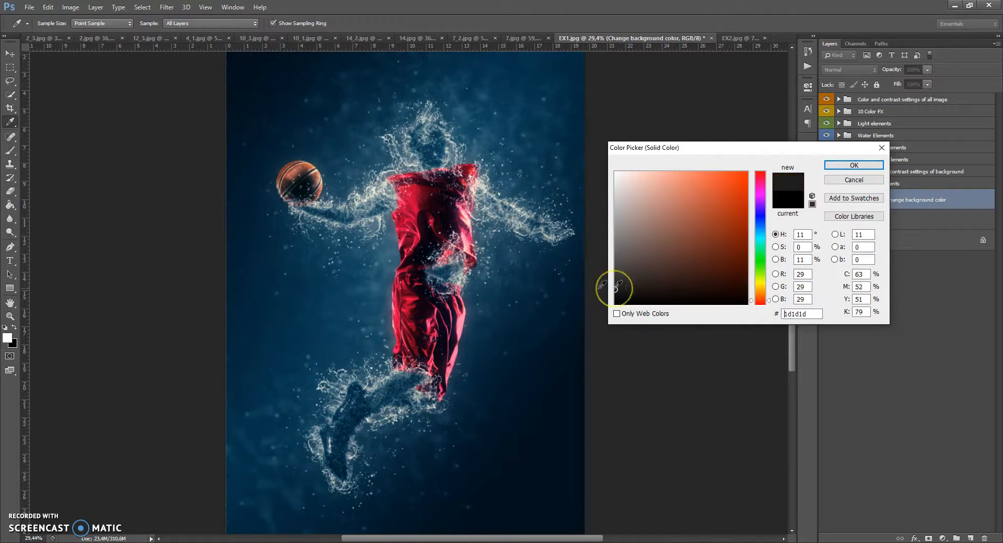
{"action": "left_click", "coordinate": [593, 257]}
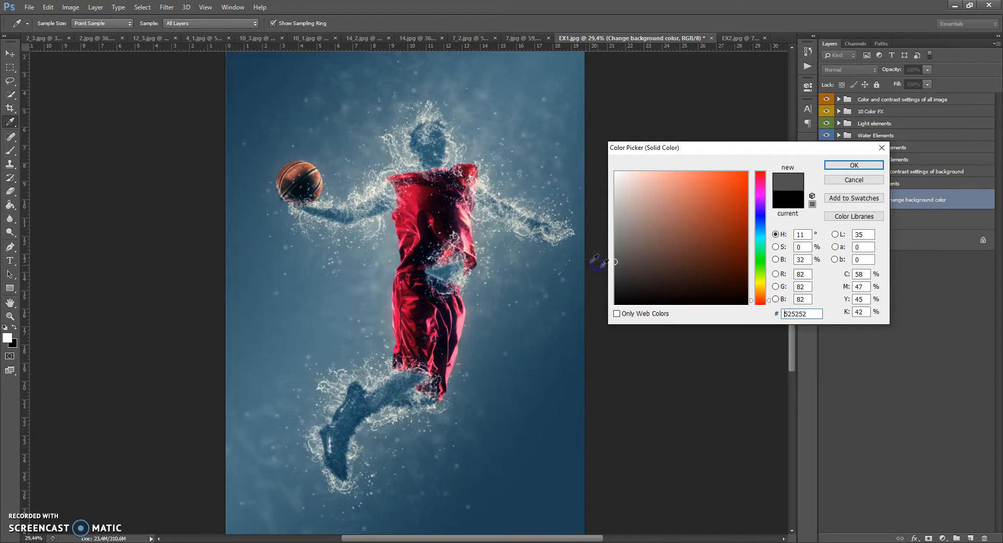
{"action": "left_click", "coordinate": [846, 181]}
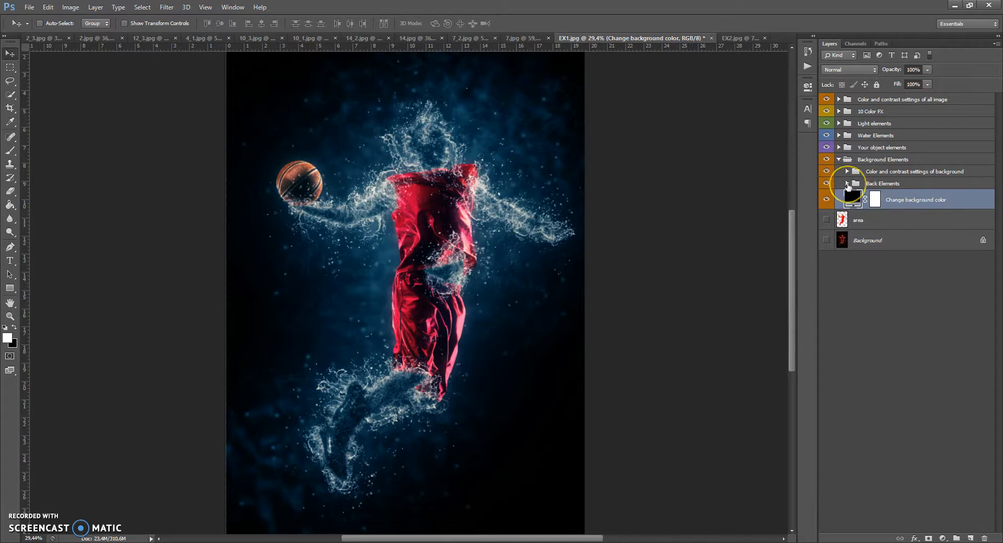
Expand the Back Elements group and toggle its particle, light and aqua layers to compare their effect.
{"action": "left_click", "coordinate": [847, 183]}
{"action": "left_click", "coordinate": [892, 184]}
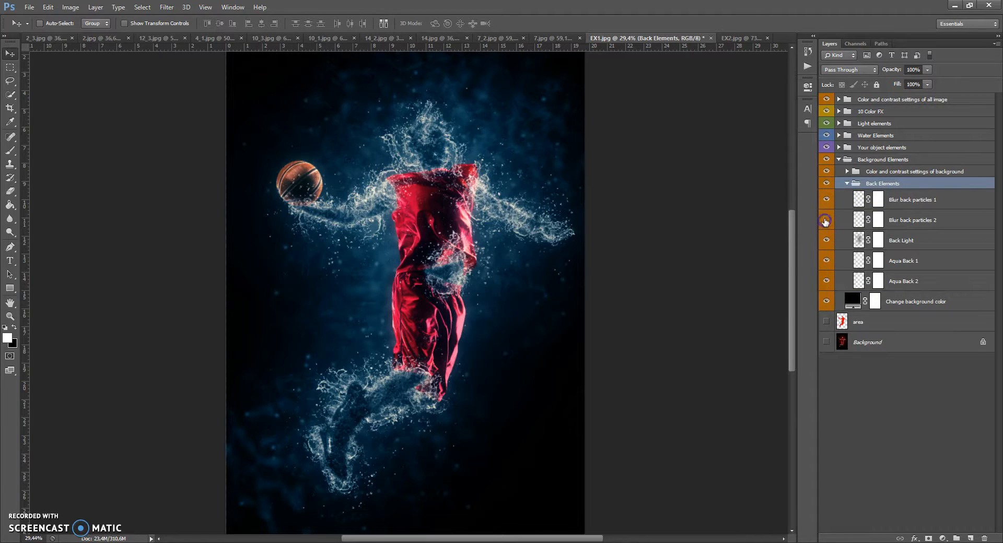
{"action": "left_click", "coordinate": [828, 222]}
{"action": "left_click", "coordinate": [827, 240]}
{"action": "left_click", "coordinate": [826, 240]}
{"action": "left_click", "coordinate": [827, 261]}
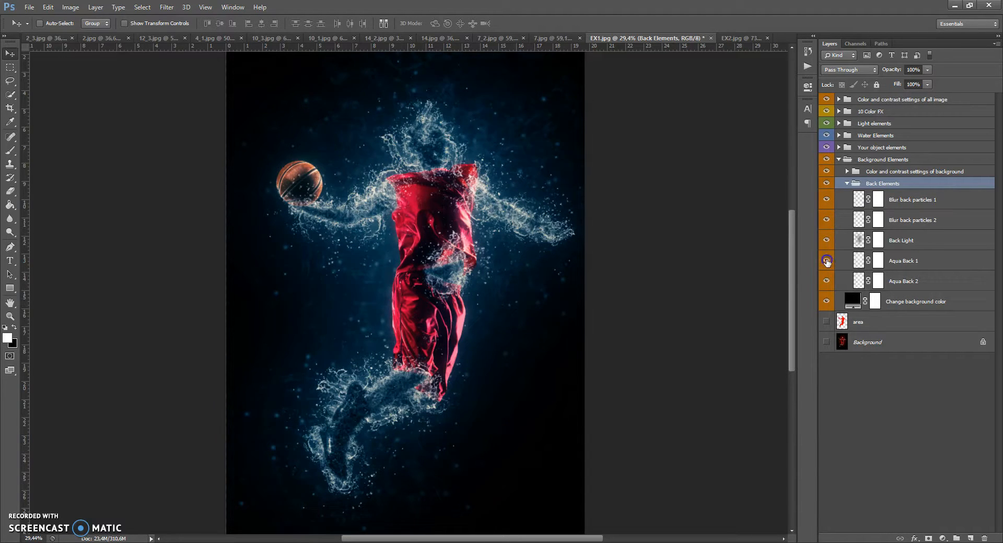
{"action": "left_click", "coordinate": [826, 262]}
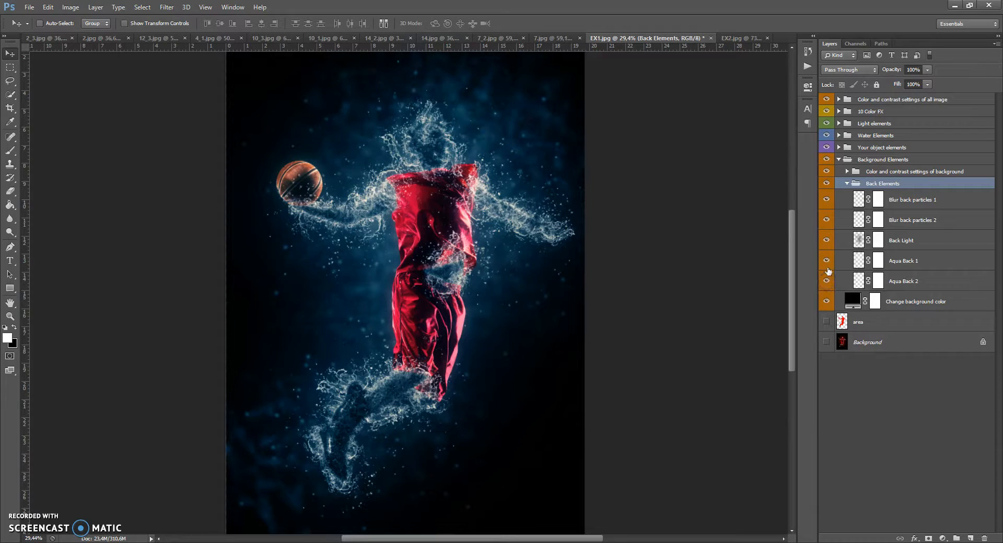
Select the Aqua Back 1 layer mask and paint black over the background water above the player's shoulder.
{"action": "scroll", "coordinate": [425, 74], "scroll_direction": "up", "scroll_amount": 5}
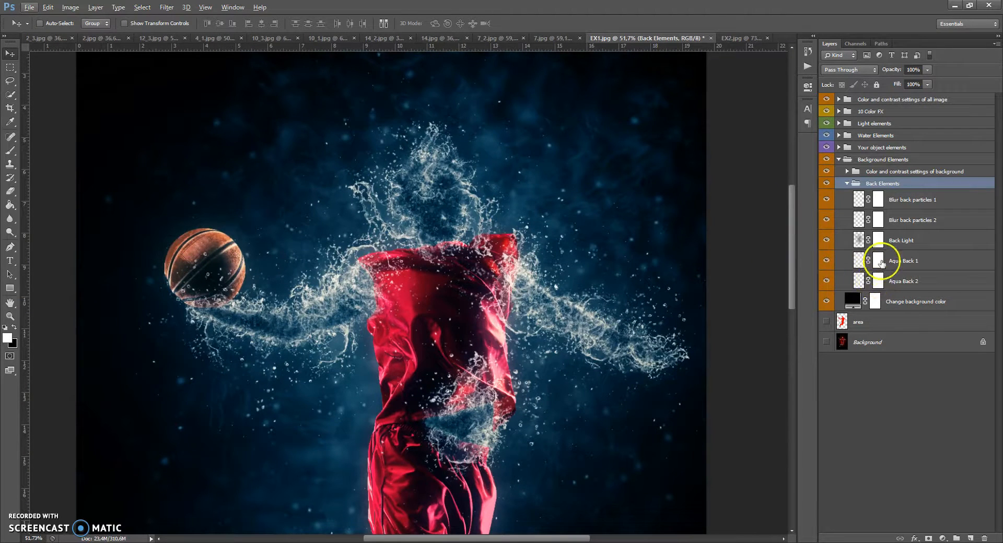
{"action": "left_click", "coordinate": [880, 261]}
{"action": "left_click", "coordinate": [10, 151]}
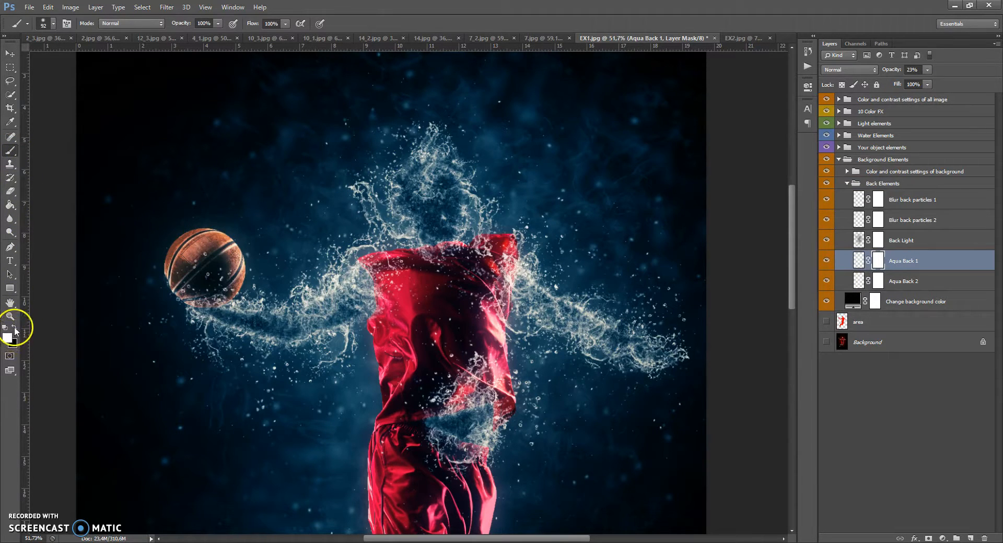
{"action": "right_click", "coordinate": [417, 208]}
{"action": "left_click_drag", "start_coordinate": [492, 239], "coordinate": [497, 239]}
{"action": "left_click", "coordinate": [547, 100]}
{"action": "mouse_move", "coordinate": [547, 100]}
{"action": "left_mouse_down"}
{"action": "mouse_move", "coordinate": [577, 141]}
{"action": "mouse_move", "coordinate": [666, 129]}
{"action": "mouse_move", "coordinate": [637, 174]}
{"action": "mouse_move", "coordinate": [614, 256]}
{"action": "mouse_move", "coordinate": [566, 258]}
{"action": "mouse_move", "coordinate": [610, 240]}
{"action": "mouse_move", "coordinate": [612, 268]}
{"action": "mouse_move", "coordinate": [601, 282]}
{"action": "mouse_move", "coordinate": [548, 132]}
{"action": "mouse_move", "coordinate": [435, 74]}
{"action": "mouse_move", "coordinate": [568, 119]}
{"action": "mouse_move", "coordinate": [615, 269]}
{"action": "mouse_move", "coordinate": [576, 312]}
{"action": "left_mouse_up"}
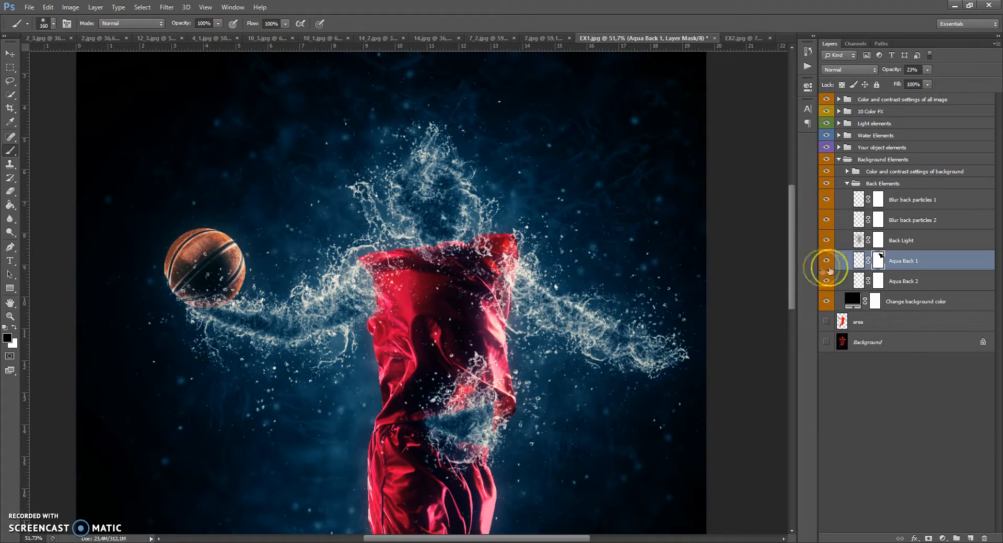
{"action": "left_click", "coordinate": [826, 261]}
{"action": "left_click", "coordinate": [827, 262]}
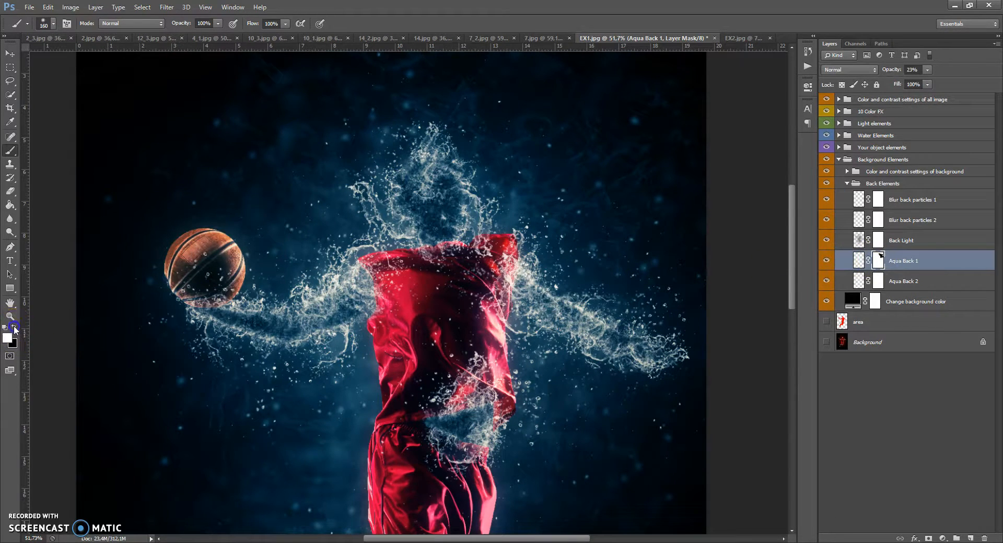
Enlarge the brush and paint further on the Aqua Back 1 mask across the upper splash area.
{"action": "right_click", "coordinate": [544, 143]}
{"action": "left_click_drag", "start_coordinate": [610, 168], "coordinate": [632, 171]}
{"action": "mouse_move", "coordinate": [559, 117]}
{"action": "left_mouse_down"}
{"action": "mouse_move", "coordinate": [499, 123]}
{"action": "mouse_move", "coordinate": [459, 106]}
{"action": "mouse_move", "coordinate": [585, 214]}
{"action": "mouse_move", "coordinate": [591, 250]}
{"action": "mouse_move", "coordinate": [634, 238]}
{"action": "mouse_move", "coordinate": [577, 125]}
{"action": "mouse_move", "coordinate": [400, 88]}
{"action": "mouse_move", "coordinate": [383, 114]}
{"action": "mouse_move", "coordinate": [598, 226]}
{"action": "mouse_move", "coordinate": [670, 293]}
{"action": "mouse_move", "coordinate": [589, 106]}
{"action": "mouse_move", "coordinate": [319, 92]}
{"action": "mouse_move", "coordinate": [522, 146]}
{"action": "mouse_move", "coordinate": [450, 206]}
{"action": "left_mouse_up"}
{"action": "scroll", "coordinate": [418, 167], "scroll_direction": "down", "scroll_amount": 5}
{"action": "scroll", "coordinate": [437, 168], "scroll_direction": "up", "scroll_amount": 2}
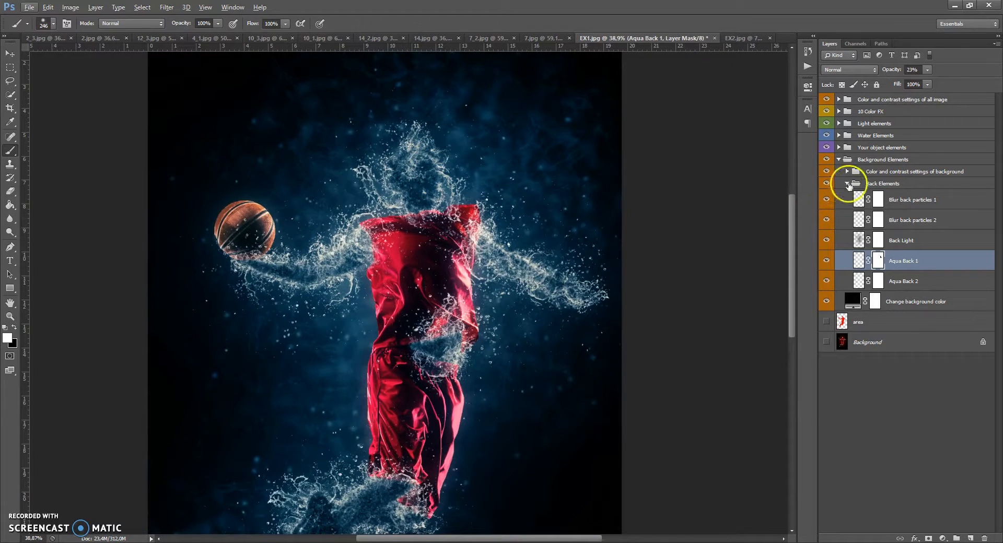
Collapse Back Elements, expand the background colour-and-contrast group and show the Add Gradient to background layer.
{"action": "left_click", "coordinate": [848, 183]}
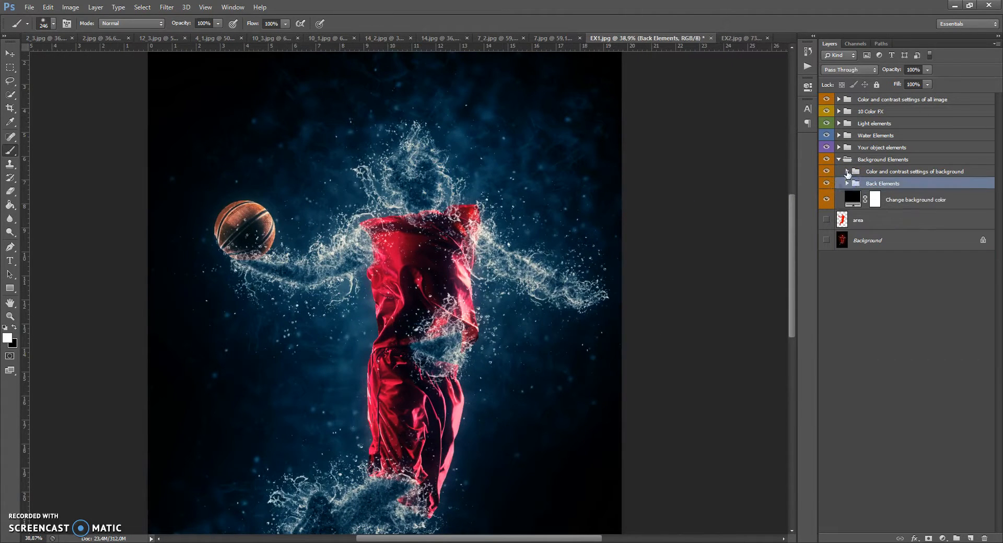
{"action": "left_click", "coordinate": [847, 172]}
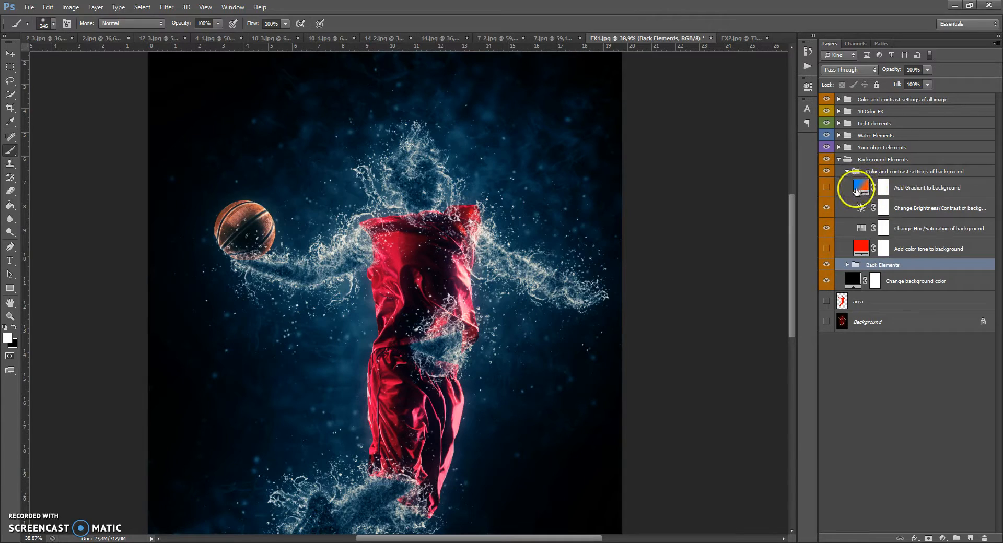
{"action": "left_click", "coordinate": [826, 187]}
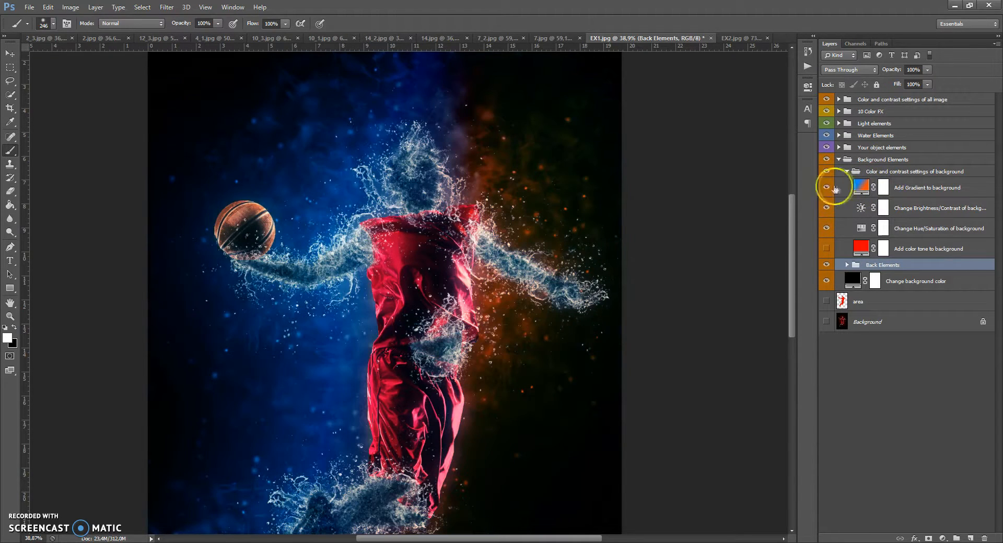
Try a purple #9600ff first stop, then a Radial style with angle -178.45 and scale 228 % for the background gradient.
{"action": "double_click", "coordinate": [861, 187]}
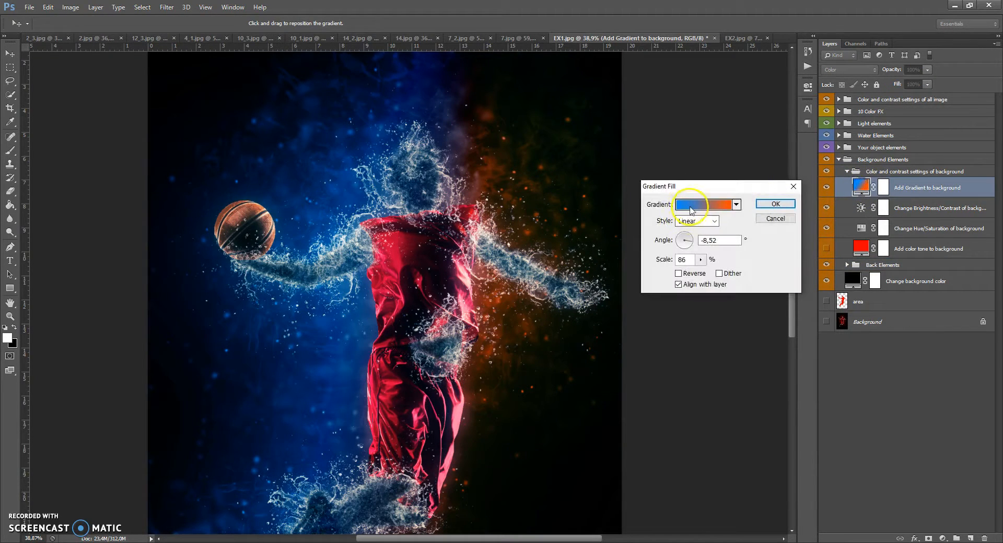
{"action": "left_click", "coordinate": [702, 204]}
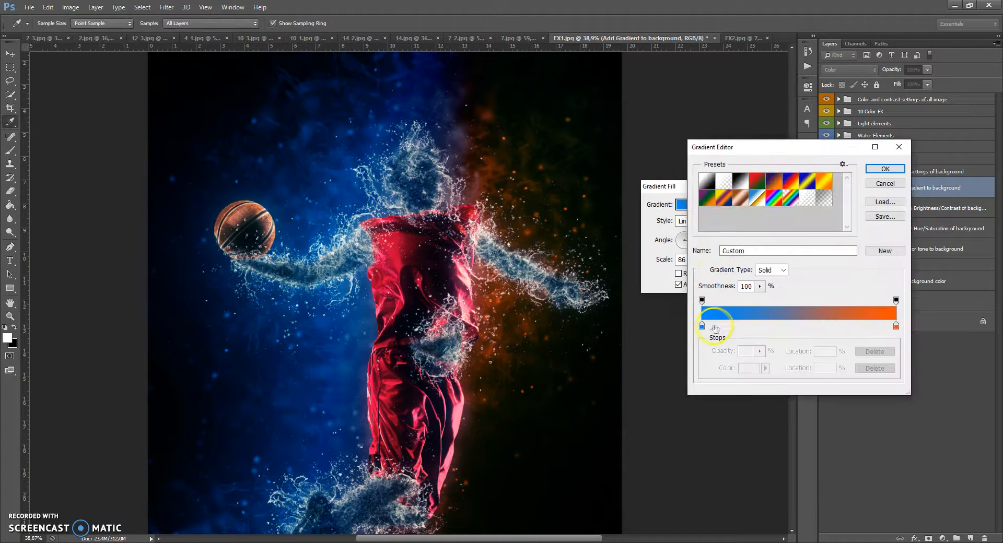
{"action": "left_click", "coordinate": [702, 326]}
{"action": "double_click", "coordinate": [701, 327]}
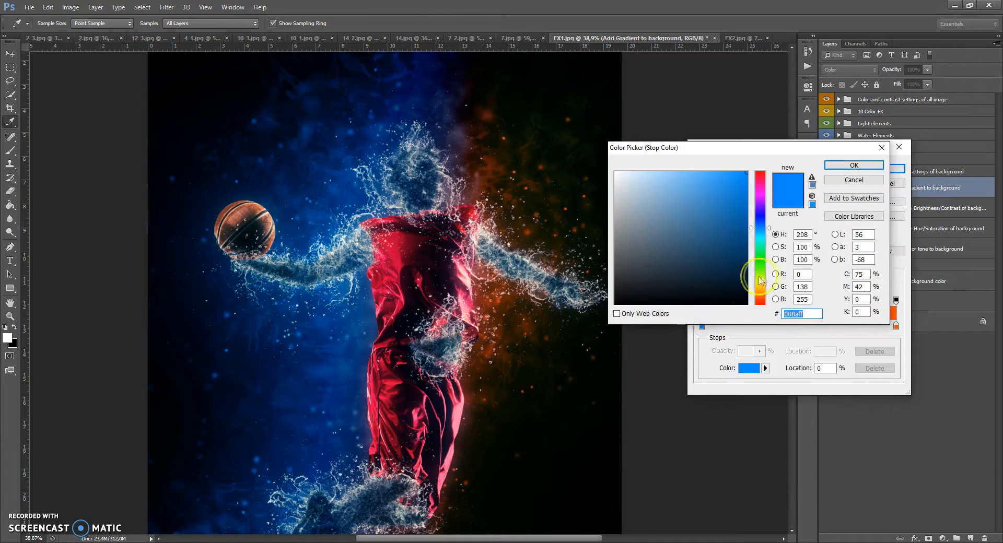
{"action": "left_click", "coordinate": [761, 276]}
{"action": "left_click_drag", "start_coordinate": [761, 294], "coordinate": [755, 206]}
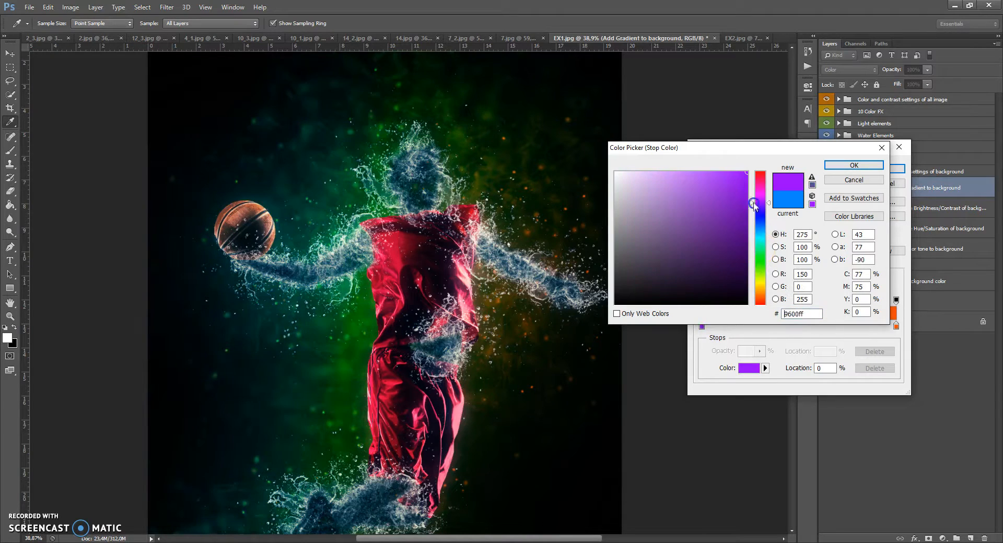
{"action": "left_click", "coordinate": [836, 180]}
{"action": "left_click", "coordinate": [867, 184]}
{"action": "left_click", "coordinate": [714, 221]}
{"action": "left_click", "coordinate": [708, 240]}
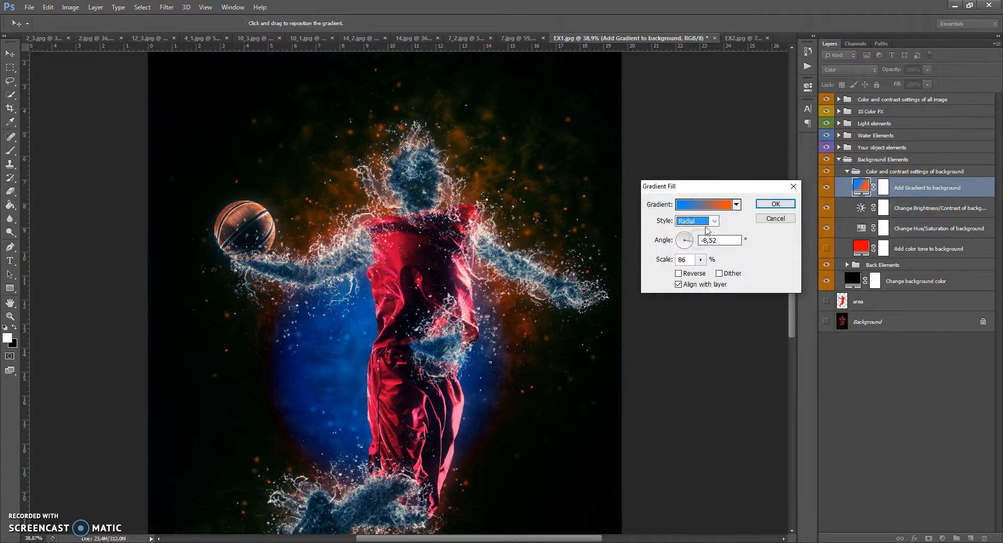
{"action": "left_click", "coordinate": [682, 242]}
{"action": "left_click_drag", "start_coordinate": [682, 243], "coordinate": [710, 275]}
{"action": "left_click", "coordinate": [701, 260]}
{"action": "left_click_drag", "start_coordinate": [330, 192], "coordinate": [218, 219]}
{"action": "left_click_drag", "start_coordinate": [160, 211], "coordinate": [139, 215]}
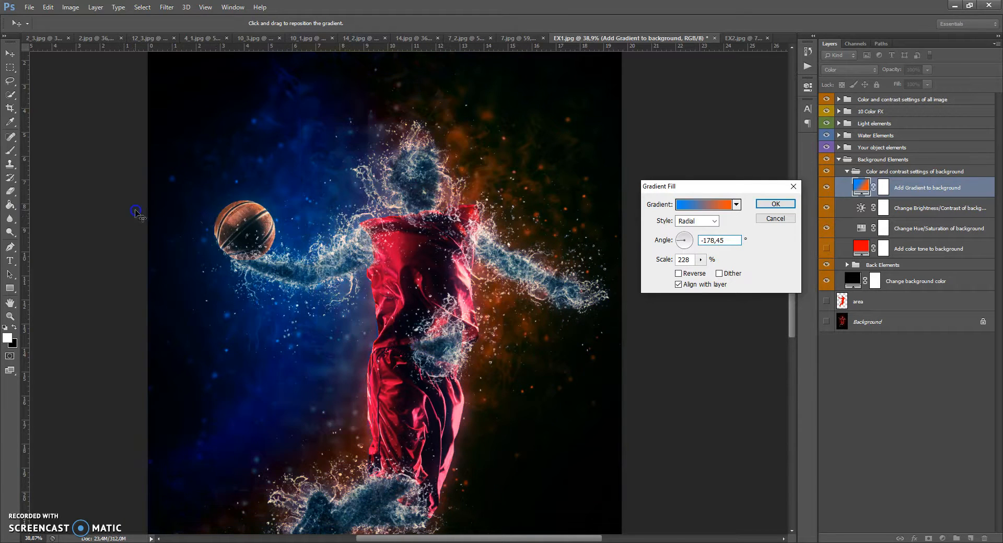
{"action": "left_click", "coordinate": [773, 219]}
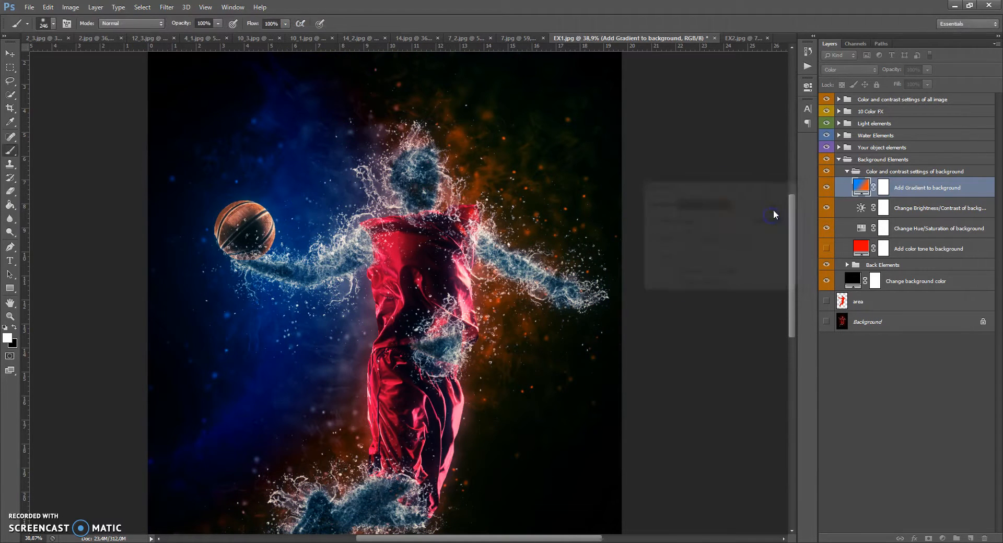
Hide the gradient layer and inspect the background Brightness/Contrast adjustment settings.
{"action": "left_click", "coordinate": [827, 187]}
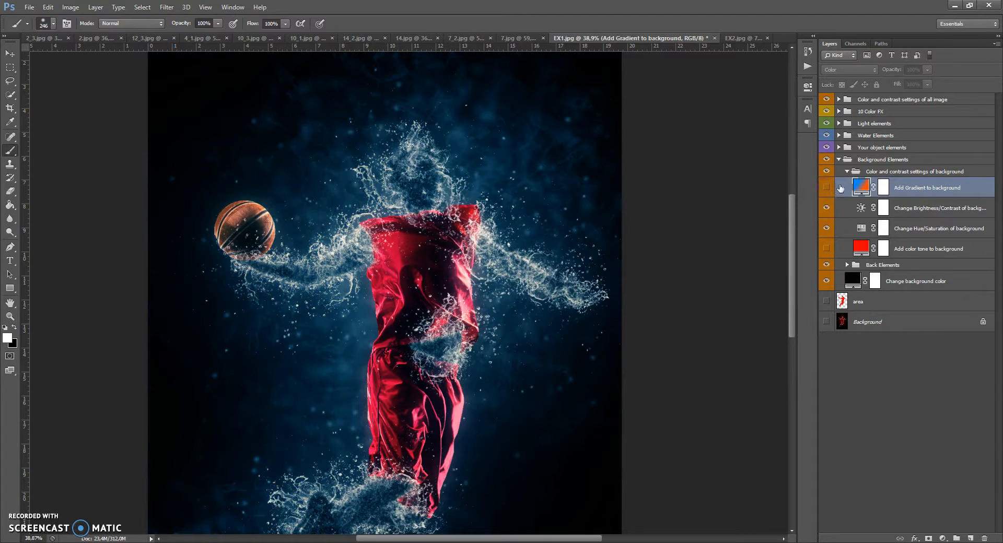
{"action": "left_click", "coordinate": [877, 205]}
{"action": "double_click", "coordinate": [860, 208]}
{"action": "left_click_drag", "start_coordinate": [720, 136], "coordinate": [719, 160]}
{"action": "left_click", "coordinate": [778, 80]}
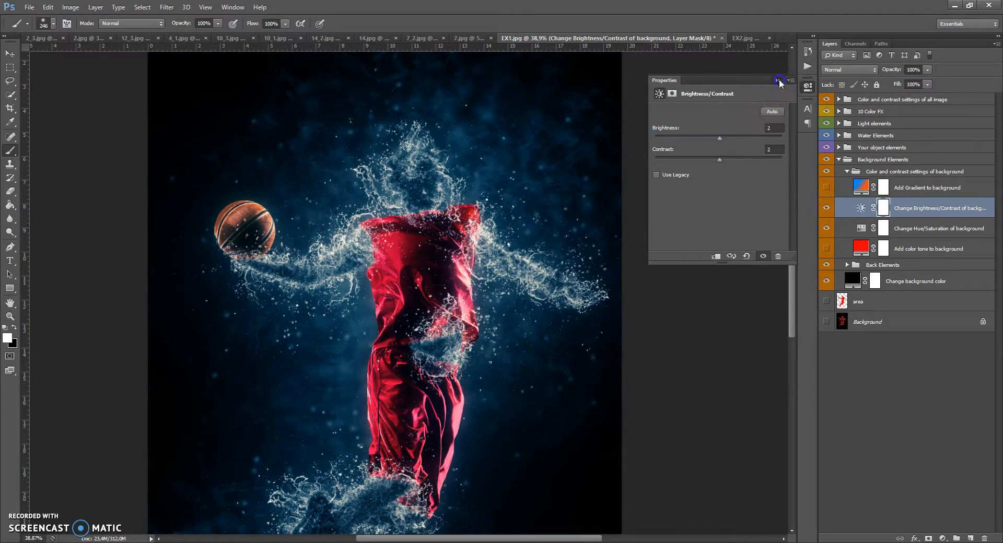
Show the Add color tone to background layer and try a magenta #ff00f6 colour for it.
{"action": "left_click", "coordinate": [826, 249]}
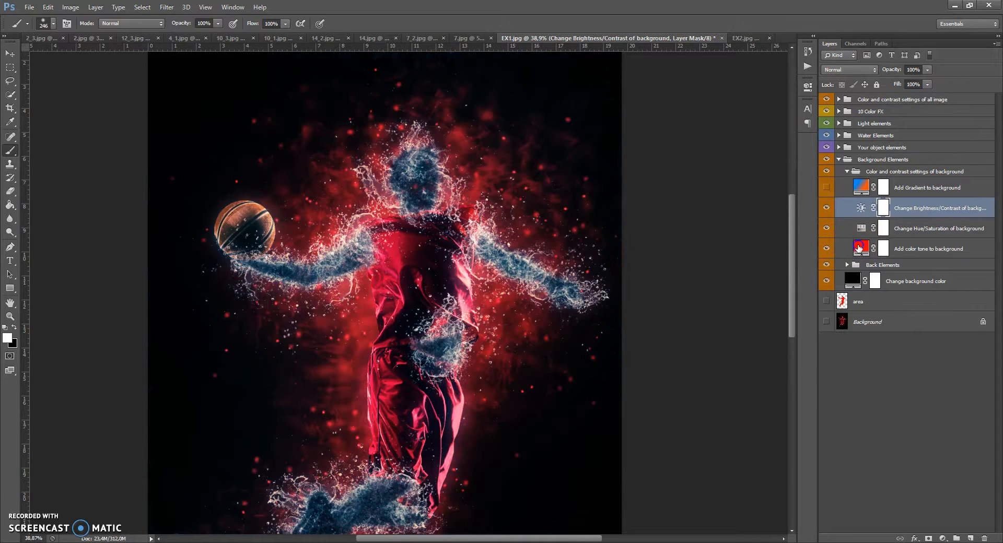
{"action": "double_click", "coordinate": [861, 247]}
{"action": "left_click_drag", "start_coordinate": [761, 303], "coordinate": [759, 264]}
{"action": "left_click_drag", "start_coordinate": [760, 214], "coordinate": [761, 197]}
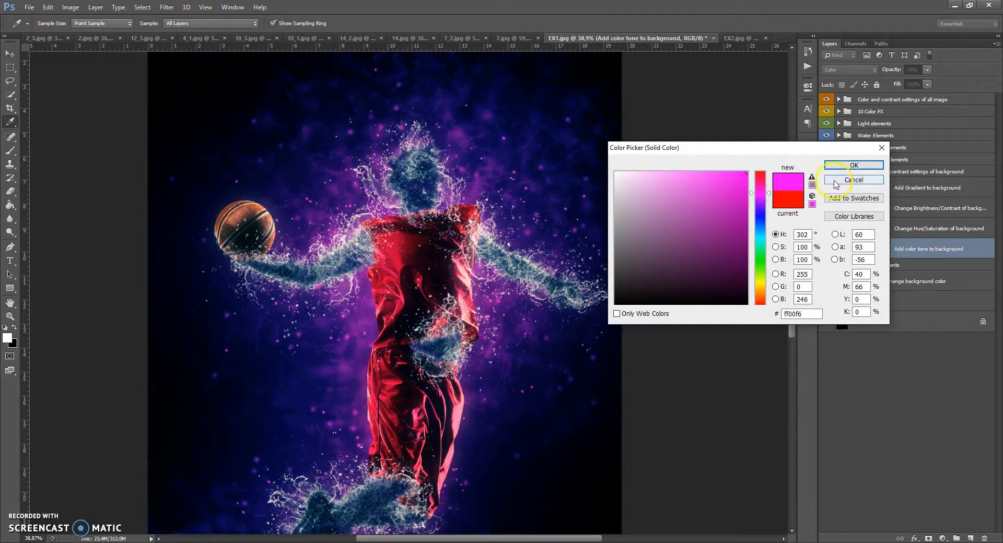
{"action": "left_click", "coordinate": [853, 180]}
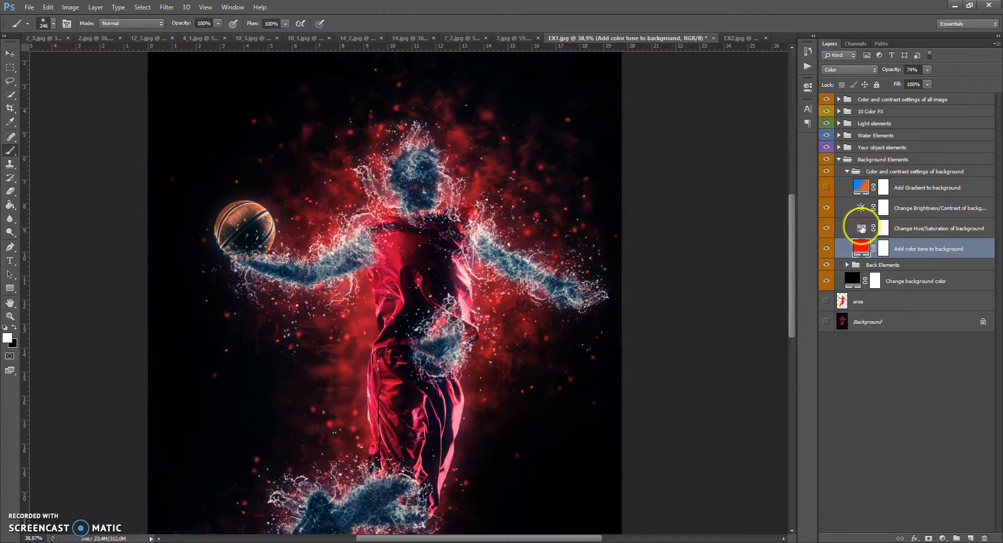
Adjust a slider of the background Hue/Saturation adjustment and toggle the Hue/Saturation and Brightness/Contrast layers.
{"action": "double_click", "coordinate": [860, 229]}
{"action": "left_click_drag", "start_coordinate": [734, 151], "coordinate": [766, 157]}
{"action": "left_click", "coordinate": [777, 83]}
{"action": "left_click", "coordinate": [827, 228]}
{"action": "left_click", "coordinate": [826, 207]}
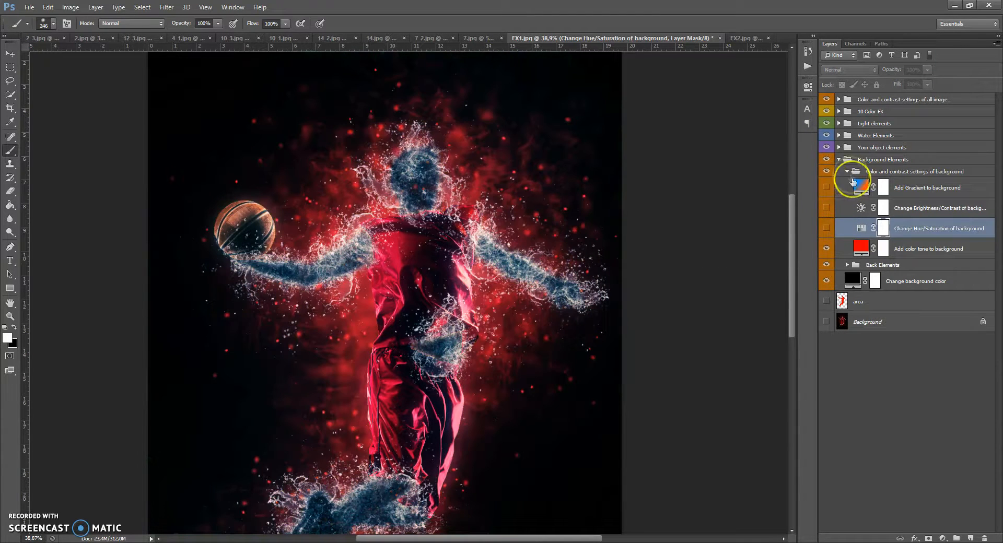
Collapse and hide the background colour-and-contrast group, then collapse Background Elements.
{"action": "left_click", "coordinate": [847, 171]}
{"action": "left_click", "coordinate": [844, 160]}
{"action": "left_click", "coordinate": [838, 159]}
{"action": "left_click", "coordinate": [837, 159]}
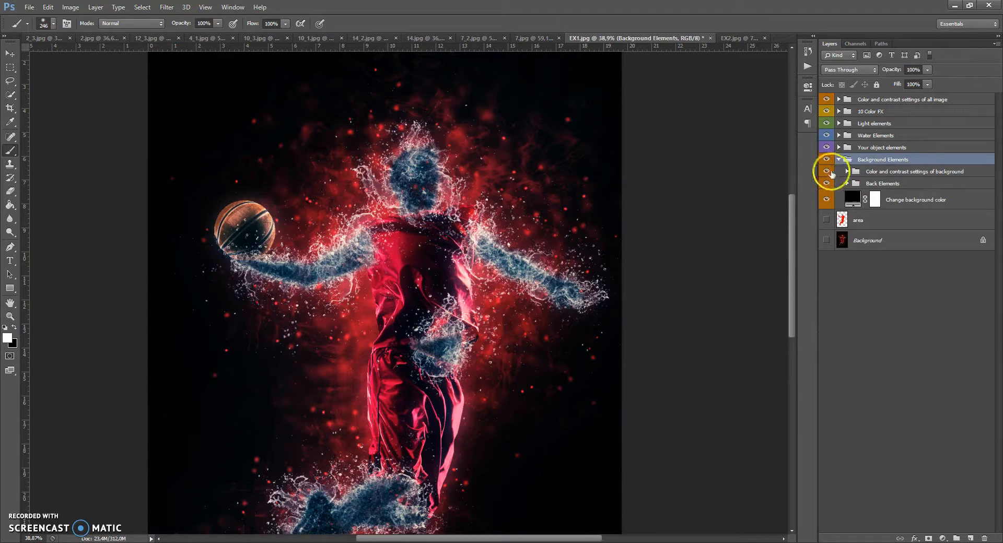
{"action": "left_click", "coordinate": [827, 172]}
{"action": "left_click", "coordinate": [839, 159]}
Expand Your object elements and paint on the Add & Kill your object space mask, hiding then restoring the player's chest and head.
{"action": "left_click", "coordinate": [839, 147]}
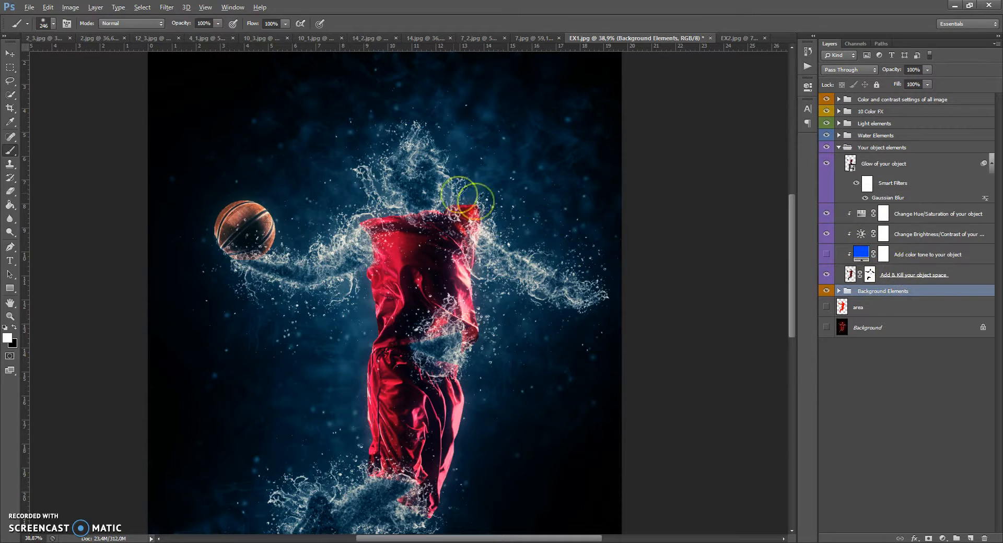
{"action": "scroll", "coordinate": [430, 191], "scroll_direction": "up", "scroll_amount": 3}
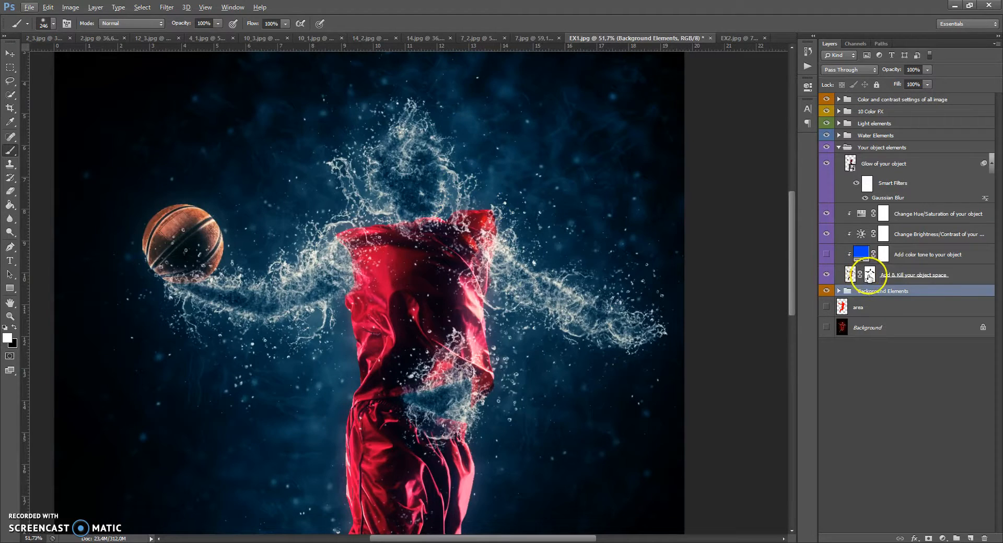
{"action": "left_click", "coordinate": [870, 274]}
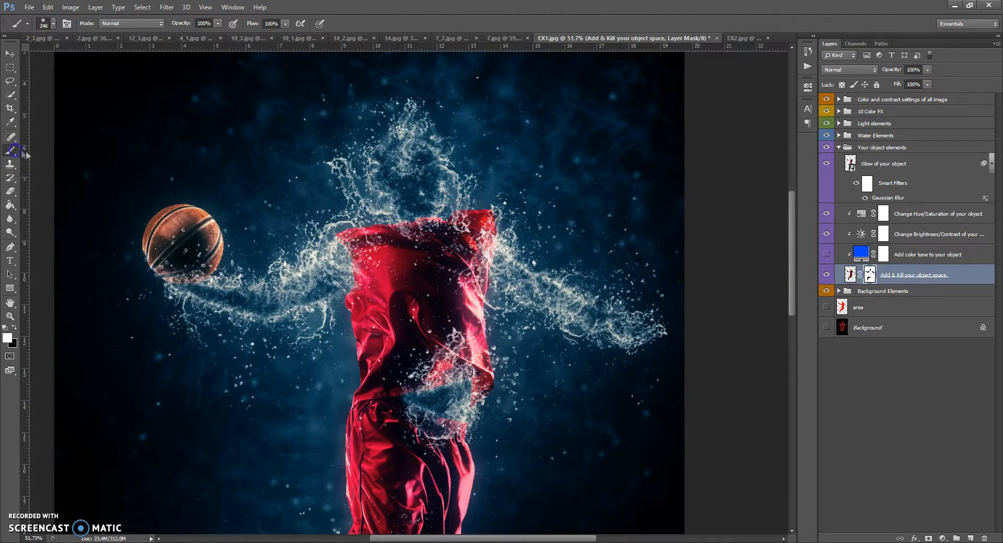
{"action": "left_click", "coordinate": [15, 328]}
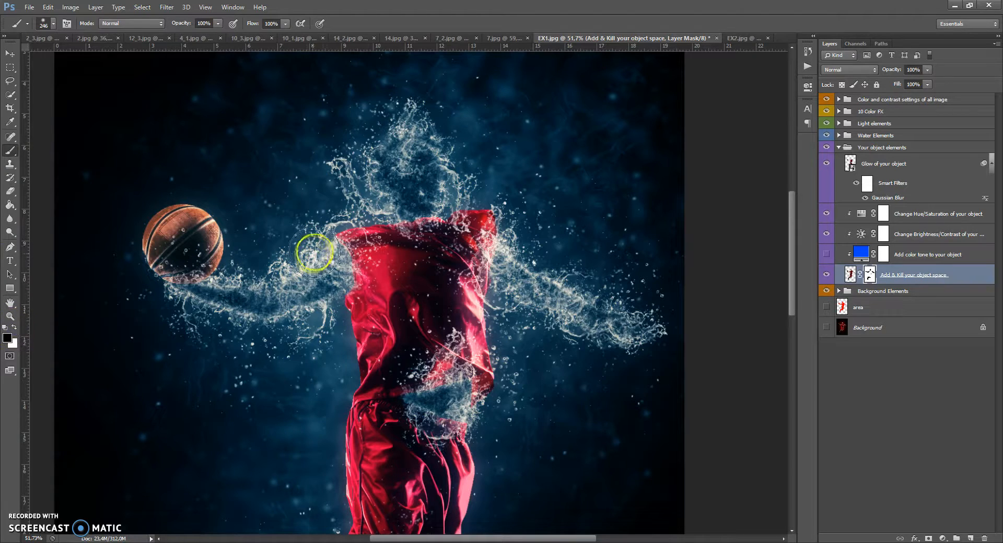
{"action": "mouse_move", "coordinate": [352, 257]}
{"action": "left_mouse_down"}
{"action": "mouse_move", "coordinate": [335, 285]}
{"action": "mouse_move", "coordinate": [348, 251]}
{"action": "mouse_move", "coordinate": [341, 231]}
{"action": "mouse_move", "coordinate": [395, 224]}
{"action": "mouse_move", "coordinate": [496, 266]}
{"action": "mouse_move", "coordinate": [466, 262]}
{"action": "mouse_move", "coordinate": [412, 306]}
{"action": "mouse_move", "coordinate": [377, 308]}
{"action": "mouse_move", "coordinate": [379, 290]}
{"action": "mouse_move", "coordinate": [476, 313]}
{"action": "mouse_move", "coordinate": [465, 306]}
{"action": "mouse_move", "coordinate": [375, 322]}
{"action": "mouse_move", "coordinate": [358, 287]}
{"action": "left_mouse_up"}
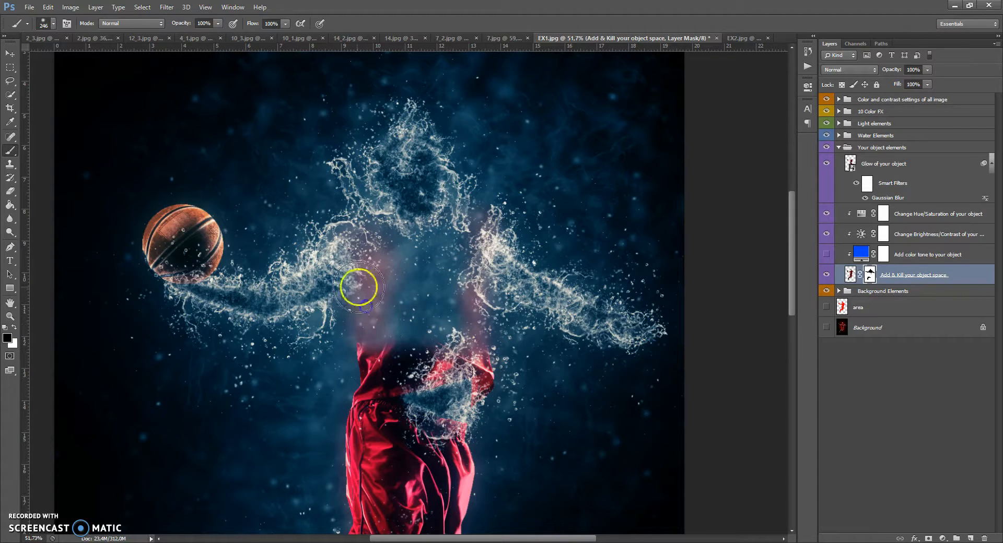
{"action": "left_click", "coordinate": [14, 328]}
{"action": "mouse_move", "coordinate": [379, 347]}
{"action": "left_mouse_down"}
{"action": "mouse_move", "coordinate": [384, 223]}
{"action": "mouse_move", "coordinate": [398, 242]}
{"action": "mouse_move", "coordinate": [448, 242]}
{"action": "mouse_move", "coordinate": [439, 269]}
{"action": "mouse_move", "coordinate": [463, 327]}
{"action": "mouse_move", "coordinate": [458, 343]}
{"action": "mouse_move", "coordinate": [416, 330]}
{"action": "mouse_move", "coordinate": [475, 333]}
{"action": "mouse_move", "coordinate": [480, 225]}
{"action": "mouse_move", "coordinate": [439, 250]}
{"action": "mouse_move", "coordinate": [668, 335]}
{"action": "mouse_move", "coordinate": [568, 318]}
{"action": "mouse_move", "coordinate": [476, 221]}
{"action": "mouse_move", "coordinate": [343, 251]}
{"action": "mouse_move", "coordinate": [244, 312]}
{"action": "mouse_move", "coordinate": [187, 265]}
{"action": "mouse_move", "coordinate": [287, 305]}
{"action": "mouse_move", "coordinate": [387, 229]}
{"action": "left_mouse_up"}
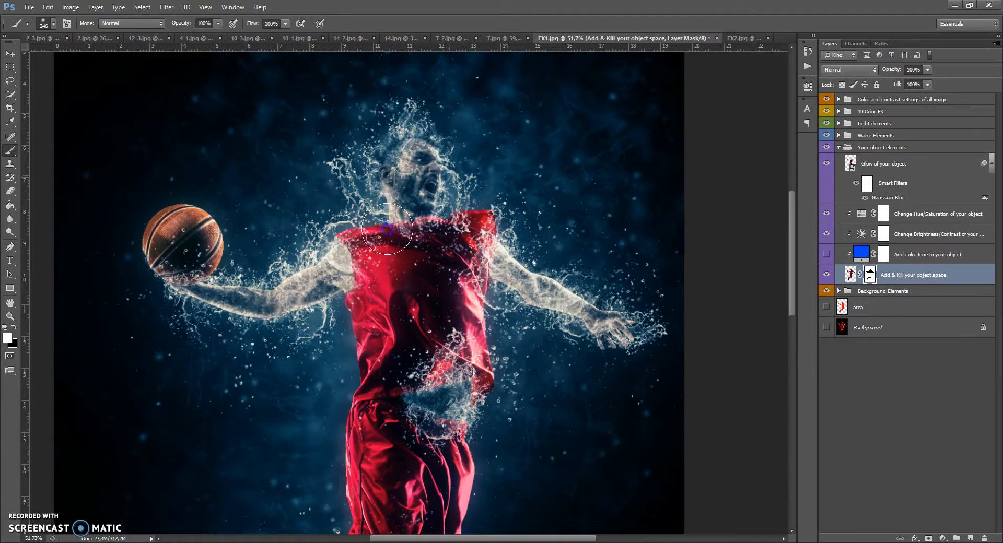
Paint black on the object mask over the player's arms and head so they dissolve into the water splash.
{"action": "left_click", "coordinate": [15, 328]}
{"action": "right_click", "coordinate": [378, 266]}
{"action": "left_click", "coordinate": [433, 291]}
{"action": "left_click", "coordinate": [334, 246]}
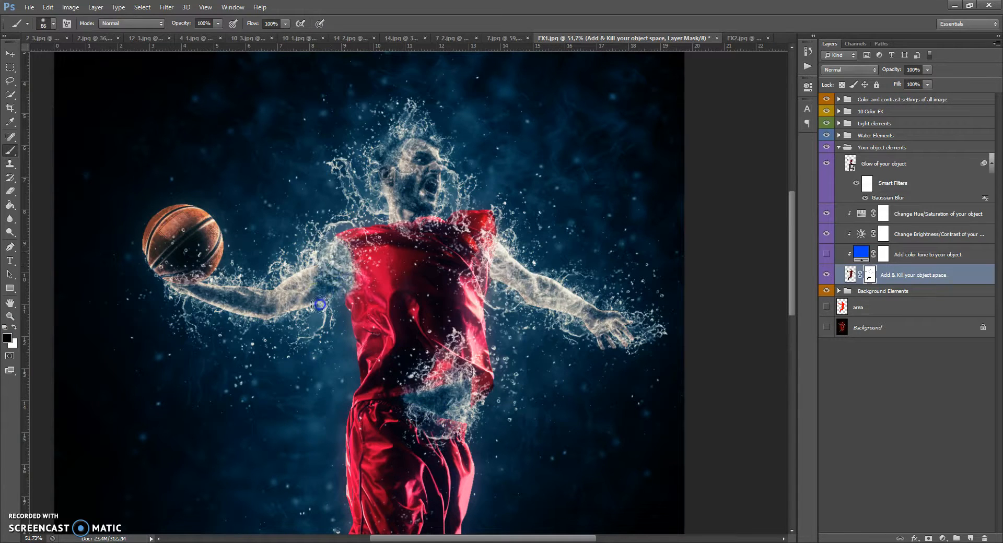
{"action": "right_click", "coordinate": [314, 280]}
{"action": "left_click_drag", "start_coordinate": [366, 305], "coordinate": [389, 305]}
{"action": "mouse_move", "coordinate": [315, 277]}
{"action": "left_mouse_down"}
{"action": "mouse_move", "coordinate": [291, 312]}
{"action": "mouse_move", "coordinate": [239, 326]}
{"action": "mouse_move", "coordinate": [159, 280]}
{"action": "mouse_move", "coordinate": [209, 290]}
{"action": "left_mouse_up"}
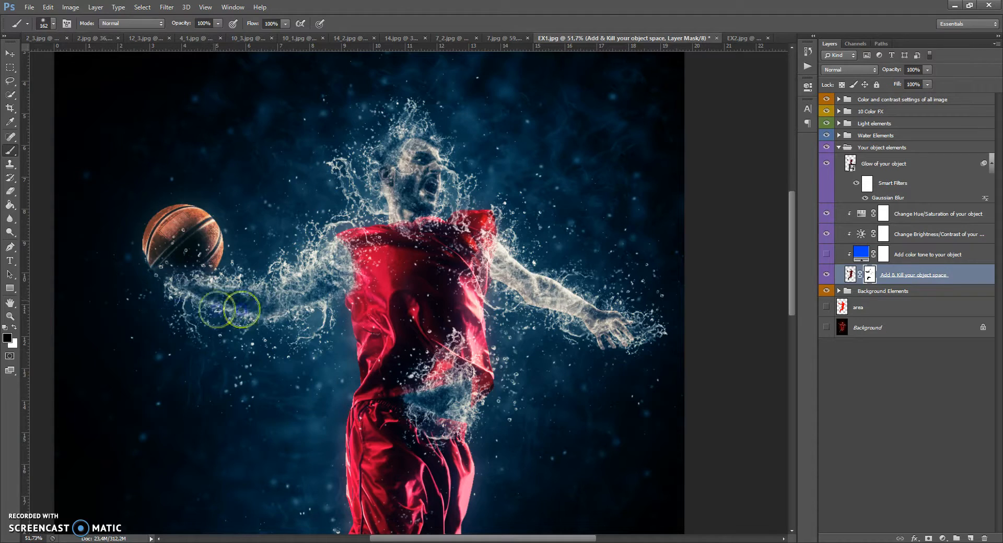
{"action": "left_click", "coordinate": [454, 275]}
{"action": "mouse_move", "coordinate": [510, 254]}
{"action": "left_mouse_down"}
{"action": "mouse_move", "coordinate": [506, 279]}
{"action": "mouse_move", "coordinate": [514, 255]}
{"action": "mouse_move", "coordinate": [608, 345]}
{"action": "left_mouse_up"}
{"action": "mouse_move", "coordinate": [426, 198]}
{"action": "left_mouse_down"}
{"action": "mouse_move", "coordinate": [374, 205]}
{"action": "mouse_move", "coordinate": [401, 134]}
{"action": "left_mouse_up"}
Switch the brush colour to white, reduce the brush size, and switch to the Move tool.
{"action": "left_click", "coordinate": [14, 328]}
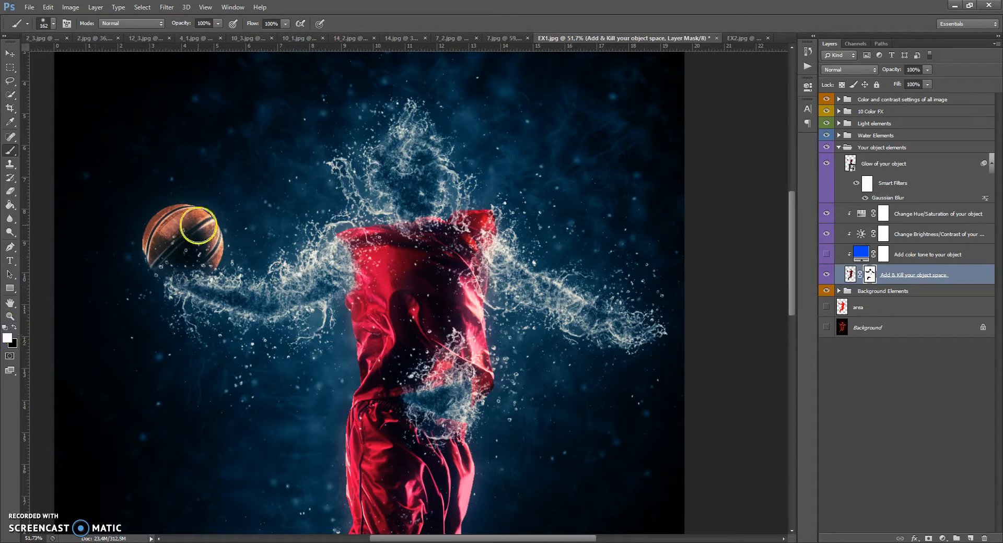
{"action": "right_click", "coordinate": [201, 225]}
{"action": "left_click_drag", "start_coordinate": [217, 242], "coordinate": [159, 246]}
{"action": "key", "text": "Return"}
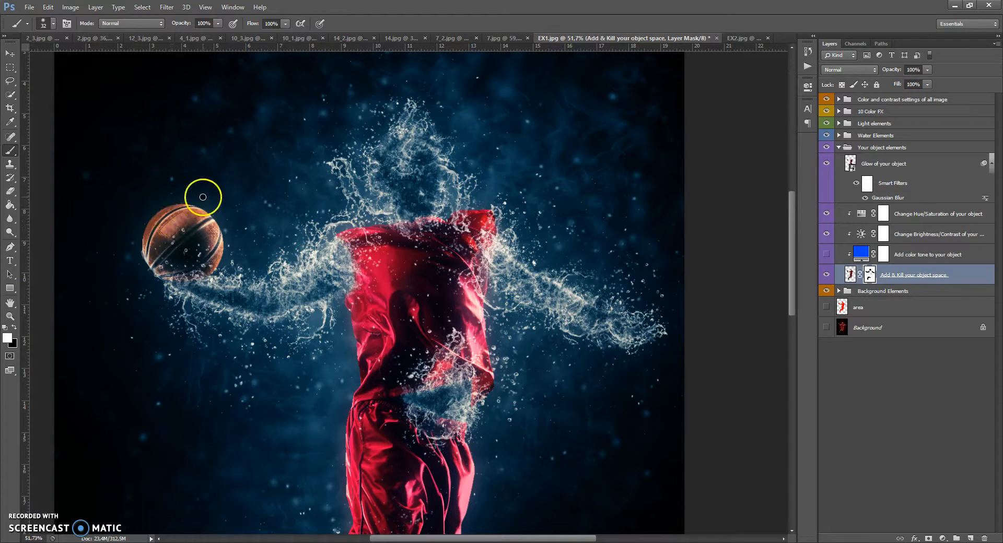
{"action": "left_click", "coordinate": [10, 54]}
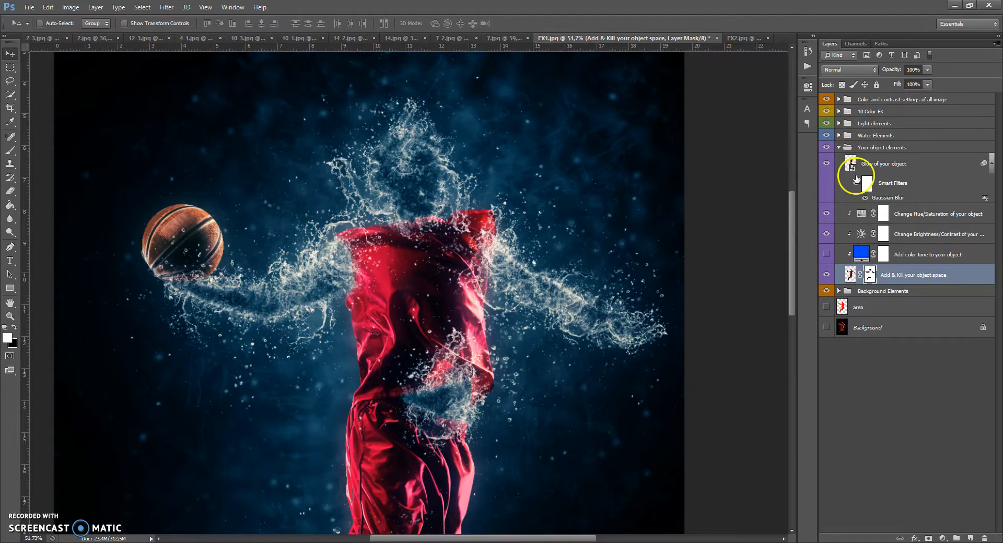
Select the Glow of your object layer, toggle its visibility and raise its opacity to 100%.
{"action": "left_click", "coordinate": [847, 161]}
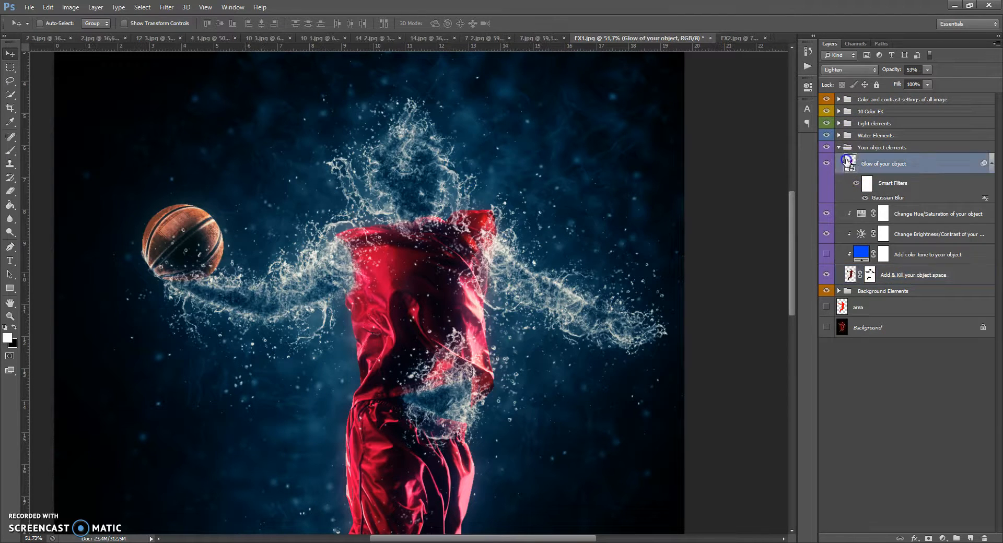
{"action": "left_click", "coordinate": [827, 164]}
{"action": "left_click", "coordinate": [827, 164]}
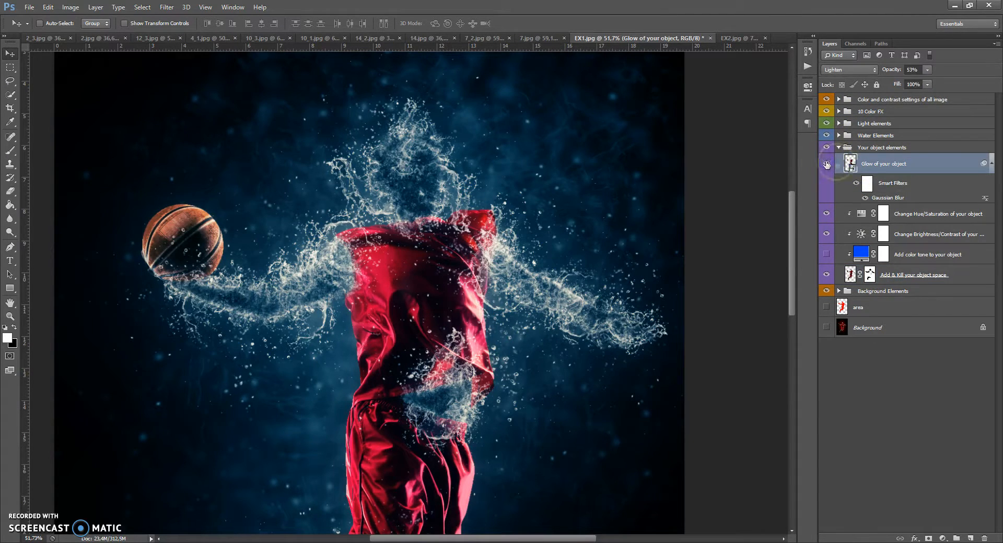
{"action": "left_click_drag", "start_coordinate": [928, 69], "coordinate": [1000, 84]}
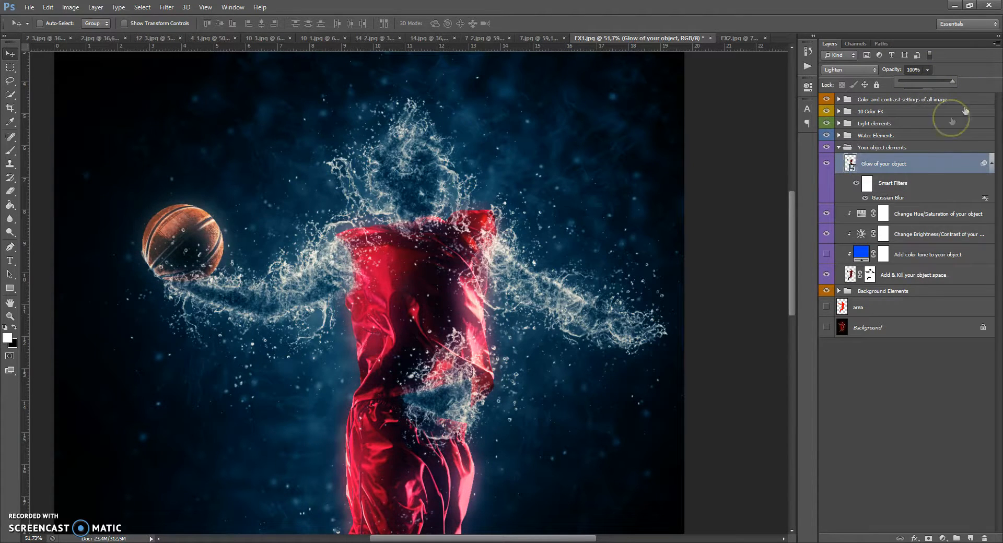
Reopen the glow layer's Gaussian Blur smart filter and increase the blur radius.
{"action": "left_click", "coordinate": [889, 199]}
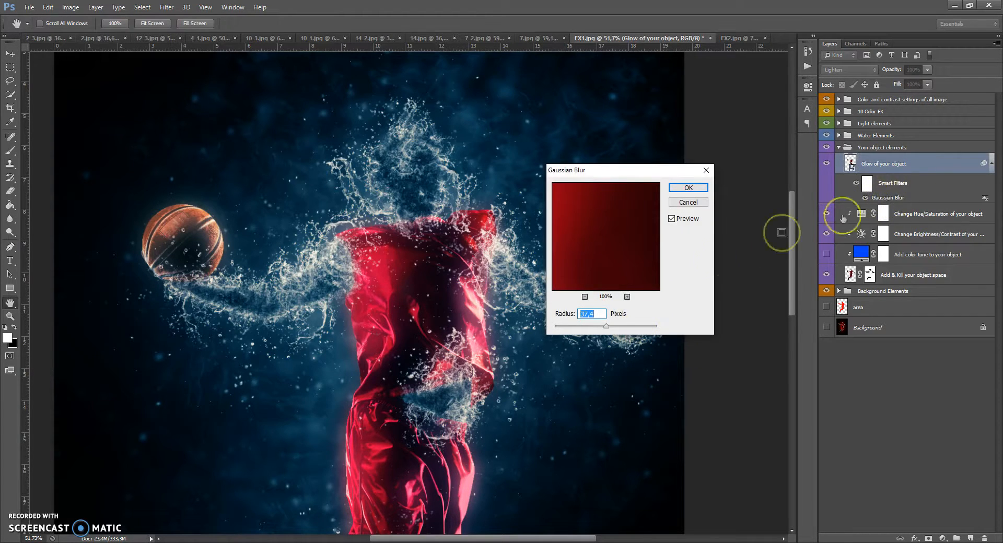
{"action": "left_click_drag", "start_coordinate": [608, 329], "coordinate": [591, 328]}
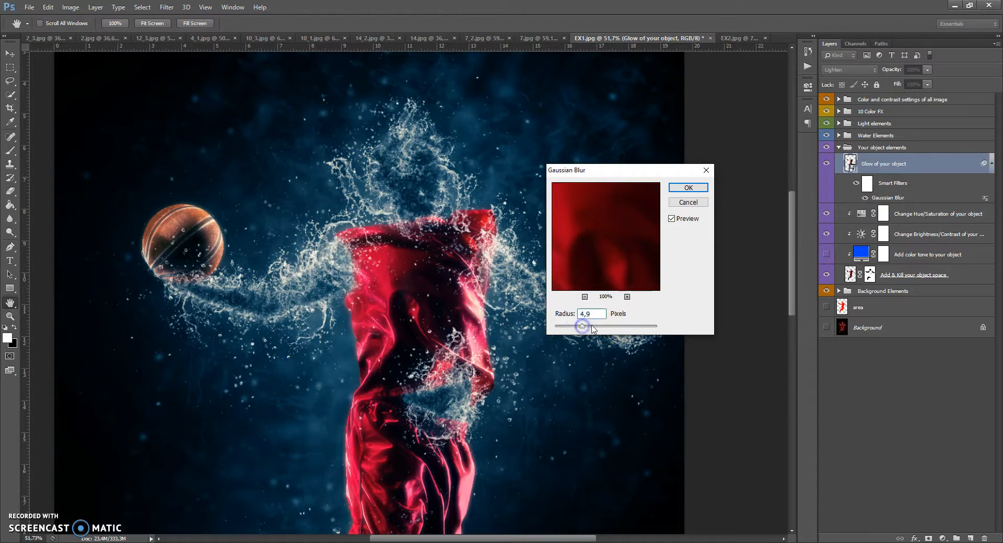
{"action": "left_click_drag", "start_coordinate": [599, 327], "coordinate": [629, 327]}
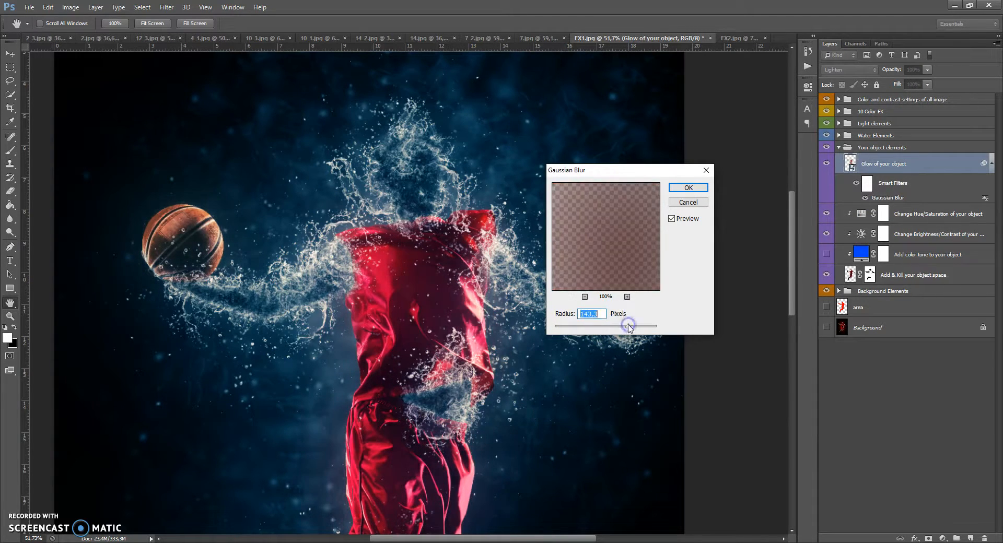
{"action": "left_click", "coordinate": [688, 187]}
Set the Glow of your object layer's opacity to 44%.
{"action": "left_click", "coordinate": [10, 54]}
{"action": "mouse_move", "coordinate": [319, 269]}
{"action": "left_mouse_down"}
{"action": "mouse_move", "coordinate": [338, 281]}
{"action": "mouse_move", "coordinate": [333, 272]}
{"action": "left_mouse_up"}
{"action": "left_click", "coordinate": [927, 69]}
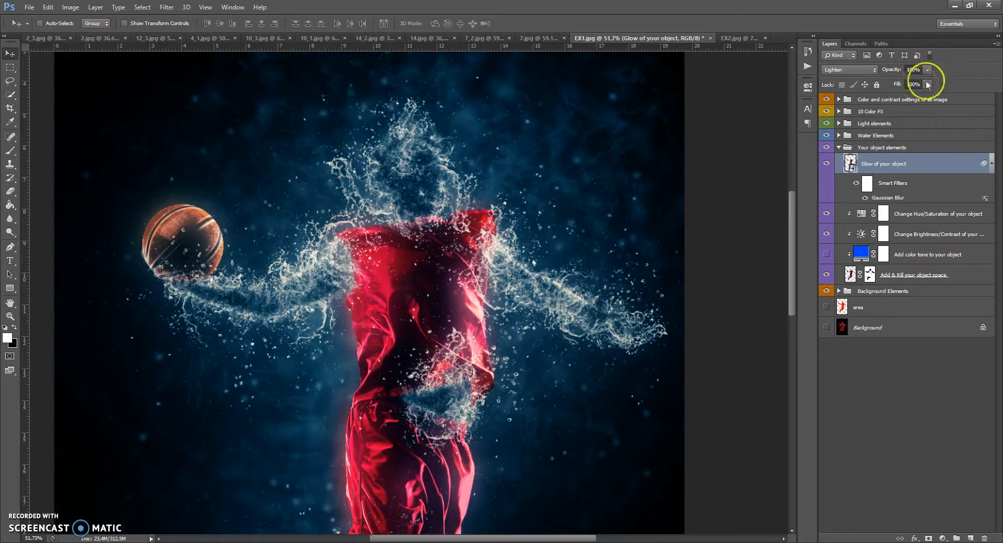
{"action": "left_click_drag", "start_coordinate": [928, 82], "coordinate": [908, 84]}
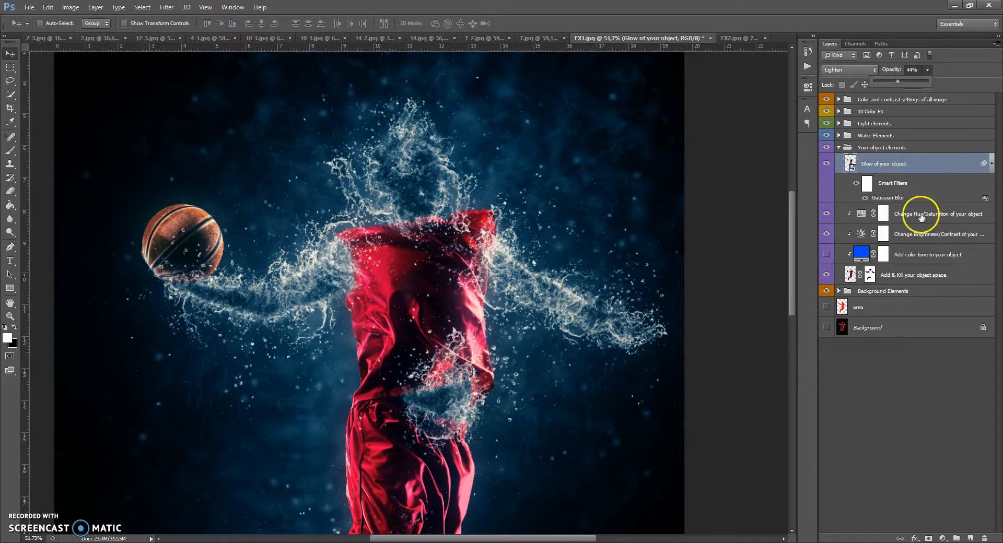
Open the object's Hue/Saturation adjustment and set Hue to -2 and Saturation to 0.
{"action": "left_click", "coordinate": [860, 214]}
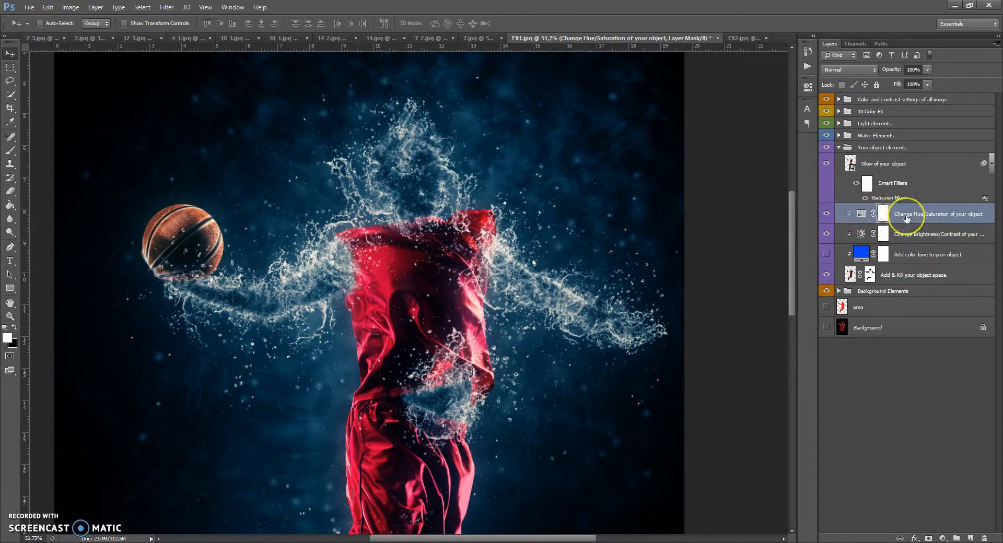
{"action": "double_click", "coordinate": [861, 215]}
{"action": "left_click_drag", "start_coordinate": [747, 151], "coordinate": [718, 163]}
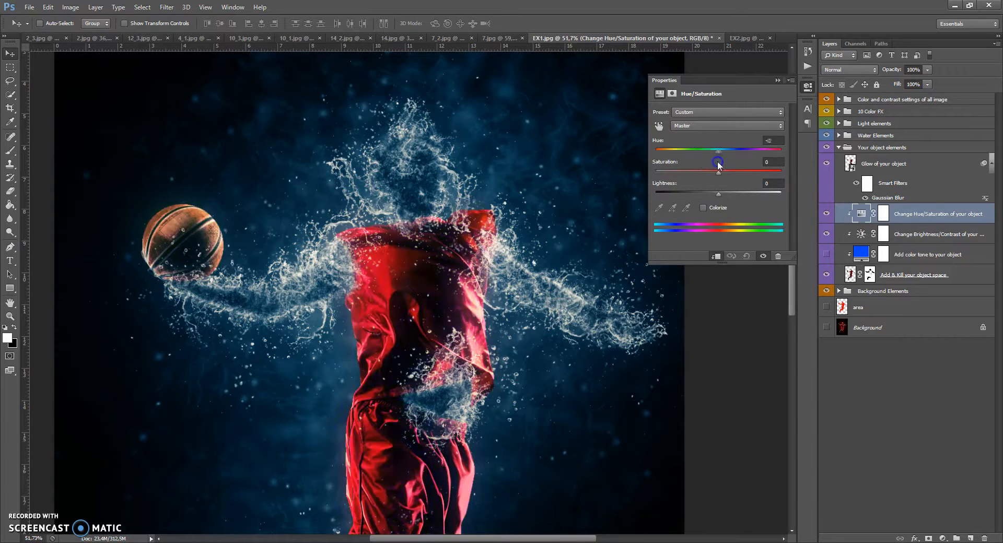
{"action": "left_click_drag", "start_coordinate": [656, 173], "coordinate": [718, 174]}
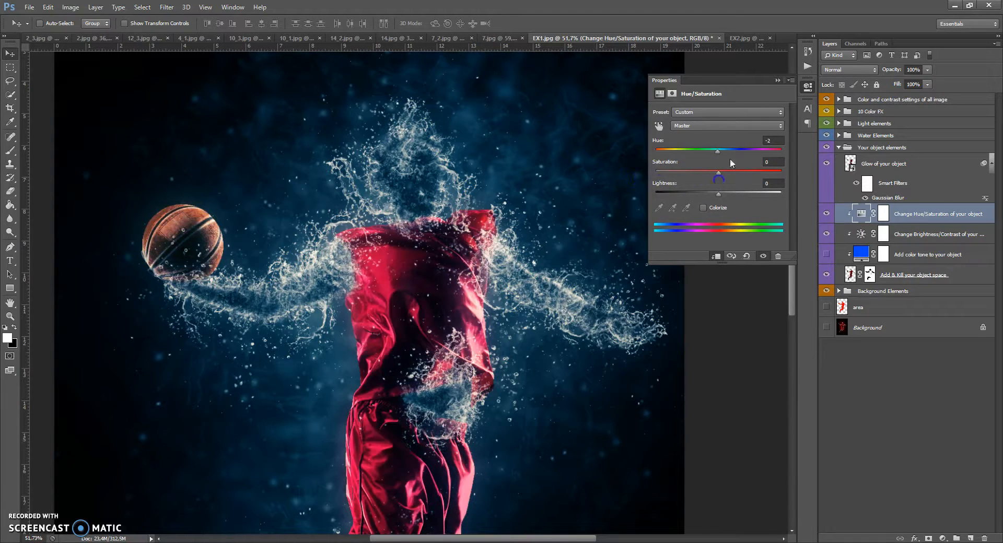
{"action": "left_click", "coordinate": [777, 82]}
Open the object's Brightness/Contrast adjustment, adjust its contrast slider, and close the panel.
{"action": "double_click", "coordinate": [862, 234]}
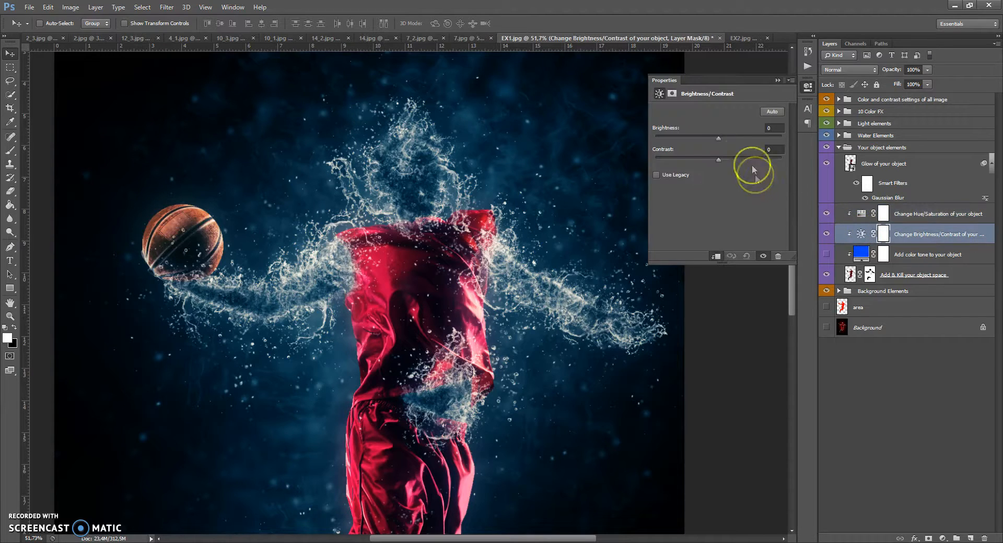
{"action": "left_click_drag", "start_coordinate": [754, 139], "coordinate": [719, 148]}
{"action": "left_click", "coordinate": [777, 81]}
Preview the Add color tone to your object layer, explore its colour, and hide it again.
{"action": "left_click", "coordinate": [827, 255]}
{"action": "left_click", "coordinate": [826, 254]}
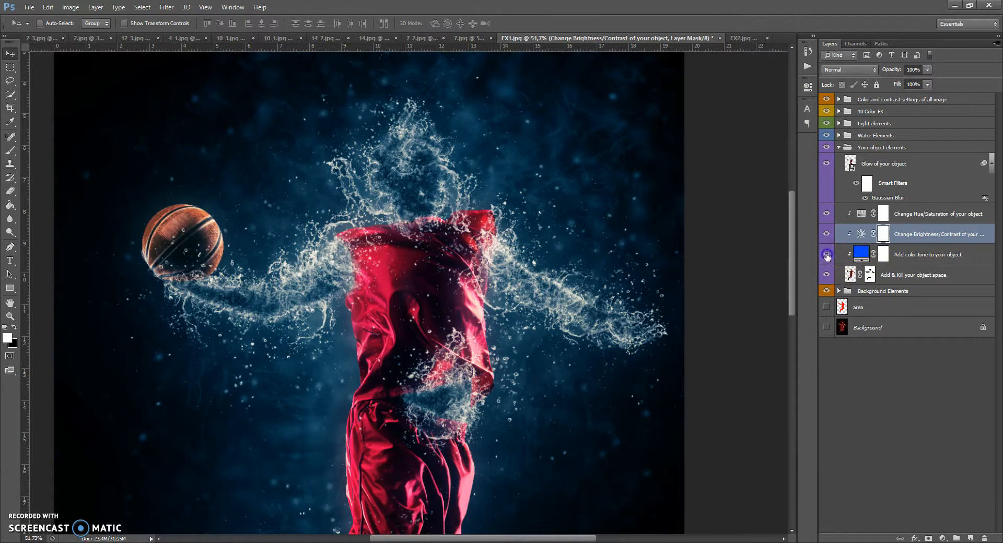
{"action": "left_click", "coordinate": [827, 255]}
{"action": "double_click", "coordinate": [861, 255]}
{"action": "left_click_drag", "start_coordinate": [760, 221], "coordinate": [760, 183]}
{"action": "left_click_drag", "start_coordinate": [760, 223], "coordinate": [760, 291]}
{"action": "left_click", "coordinate": [832, 180]}
{"action": "left_click", "coordinate": [827, 254]}
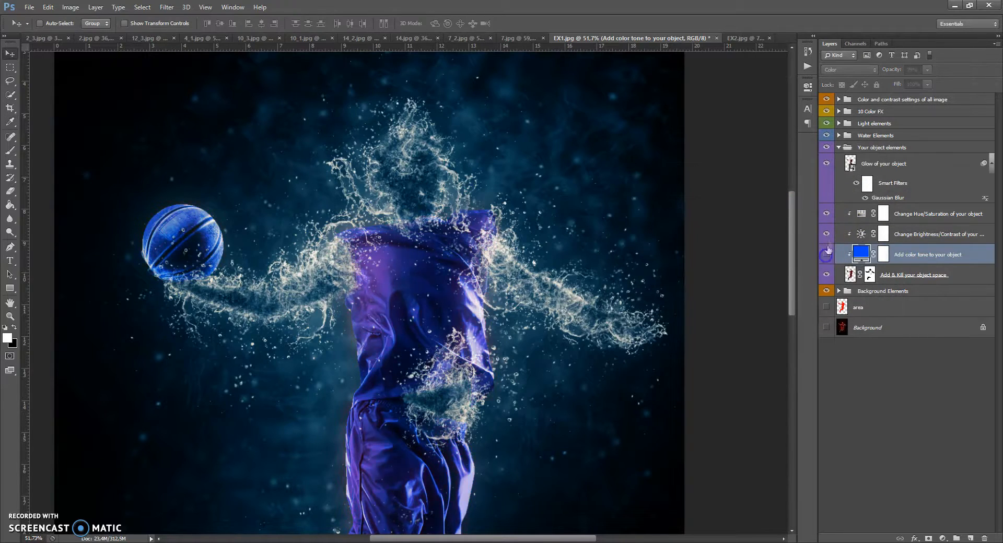
Collapse Your object elements, expand Water Elements, and toggle the Water Drops group's visibility.
{"action": "left_click", "coordinate": [839, 147]}
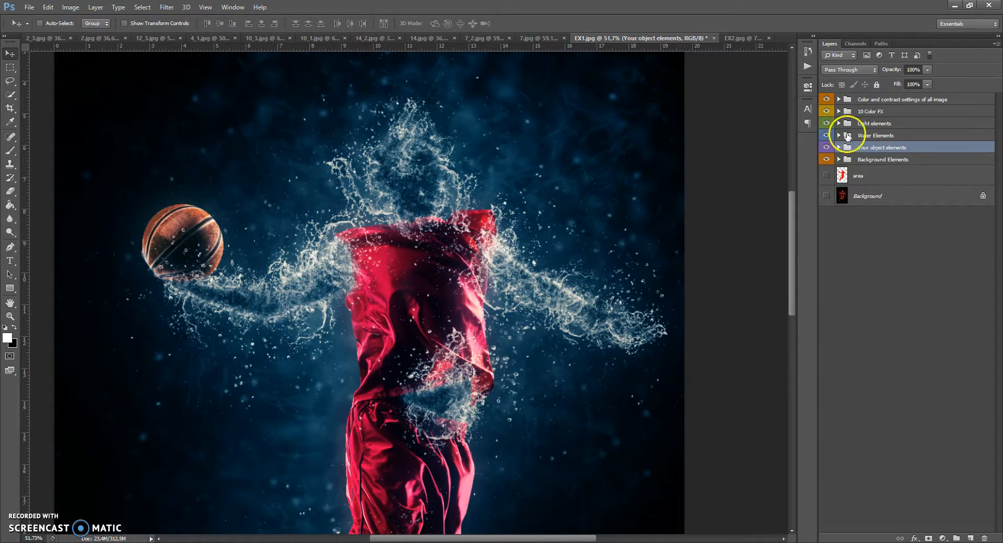
{"action": "left_click", "coordinate": [847, 135]}
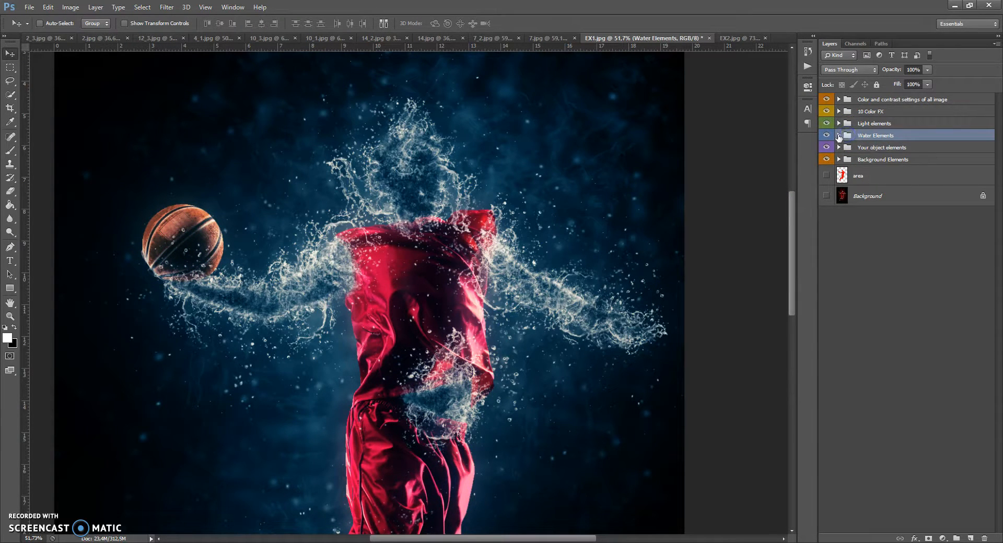
{"action": "left_click", "coordinate": [839, 135]}
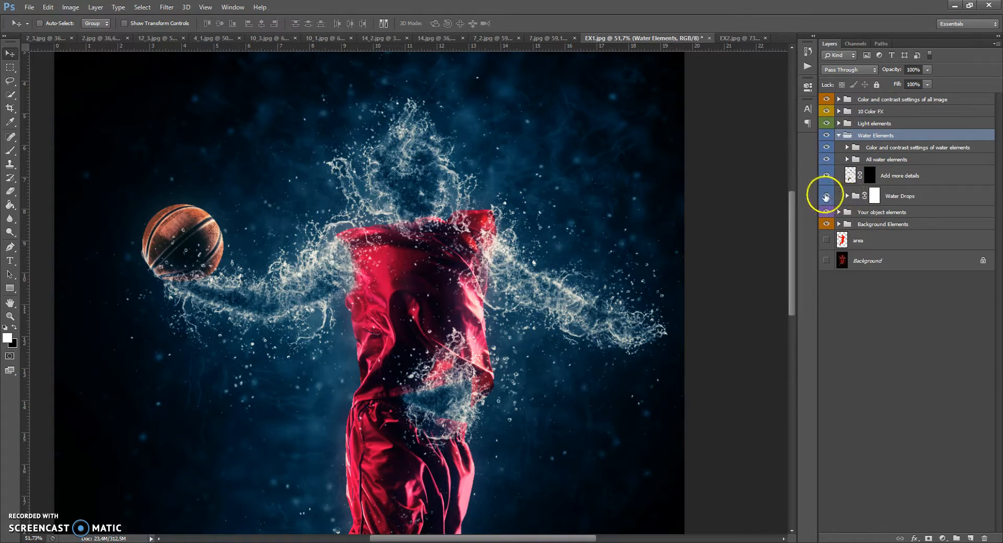
{"action": "left_click", "coordinate": [825, 197]}
{"action": "left_click", "coordinate": [825, 196]}
{"action": "left_click", "coordinate": [826, 197]}
{"action": "left_click", "coordinate": [825, 197]}
Paint black with a larger brush on the Water Drops mask around the basketball and the player's extended arm.
{"action": "left_click", "coordinate": [874, 195]}
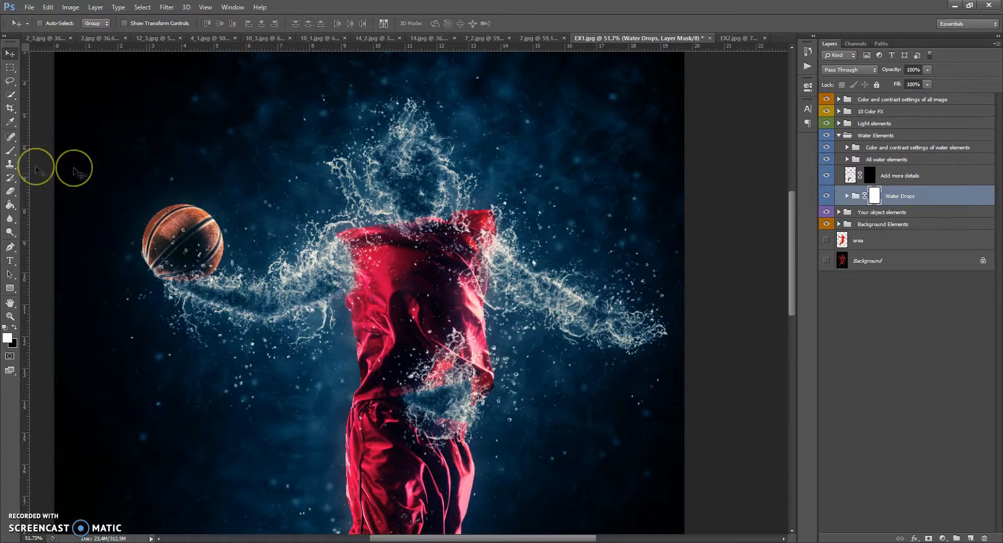
{"action": "left_click", "coordinate": [10, 150]}
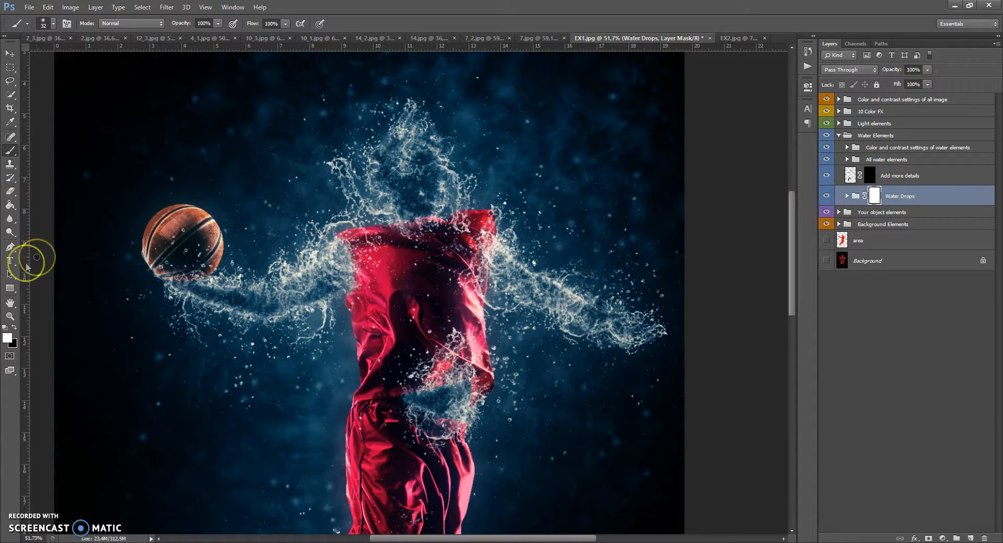
{"action": "right_click", "coordinate": [226, 244]}
{"action": "left_click_drag", "start_coordinate": [256, 266], "coordinate": [295, 267]}
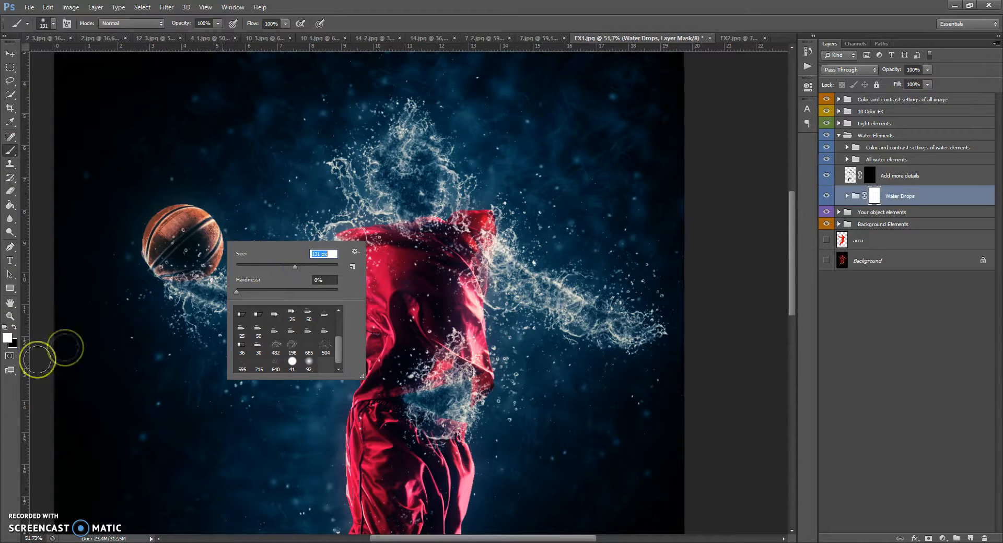
{"action": "left_click", "coordinate": [13, 327]}
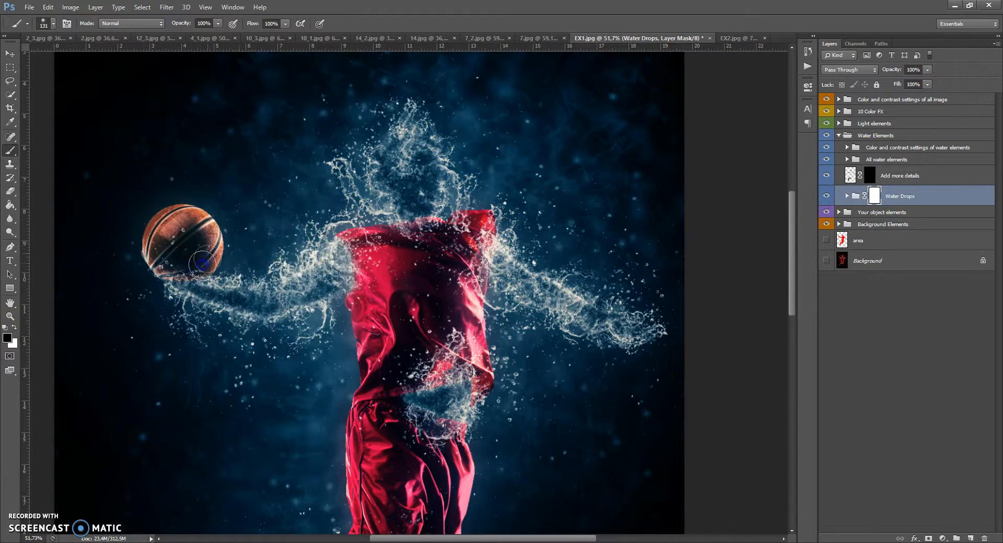
{"action": "mouse_move", "coordinate": [194, 306]}
{"action": "left_mouse_down"}
{"action": "mouse_move", "coordinate": [298, 318]}
{"action": "mouse_move", "coordinate": [286, 323]}
{"action": "left_mouse_up"}
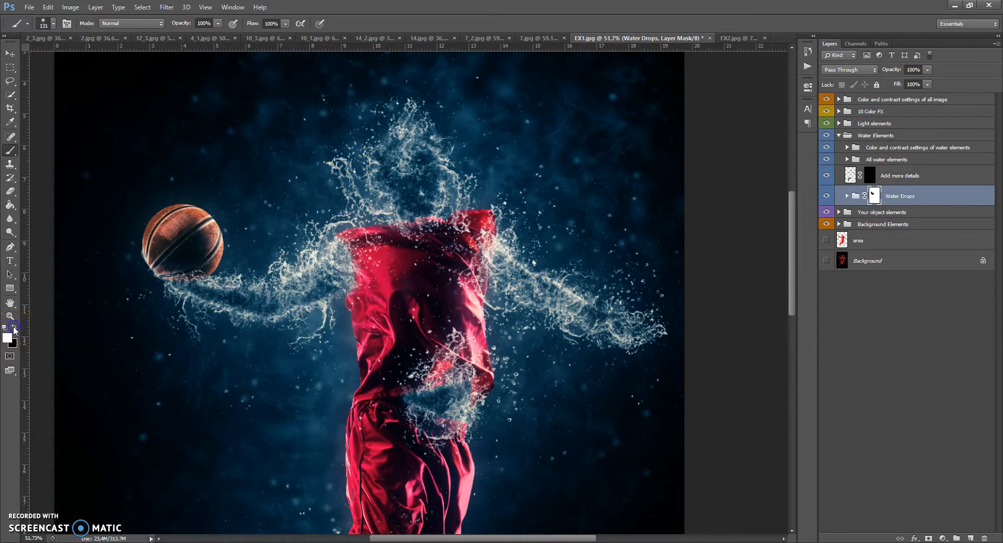
{"action": "mouse_move", "coordinate": [201, 290]}
{"action": "left_mouse_down"}
{"action": "mouse_move", "coordinate": [203, 319]}
{"action": "mouse_move", "coordinate": [168, 296]}
{"action": "mouse_move", "coordinate": [166, 230]}
{"action": "mouse_move", "coordinate": [243, 225]}
{"action": "left_mouse_up"}
{"action": "mouse_move", "coordinate": [284, 347]}
{"action": "left_mouse_down"}
{"action": "mouse_move", "coordinate": [239, 347]}
{"action": "mouse_move", "coordinate": [262, 356]}
{"action": "mouse_move", "coordinate": [197, 340]}
{"action": "mouse_move", "coordinate": [185, 325]}
{"action": "left_mouse_up"}
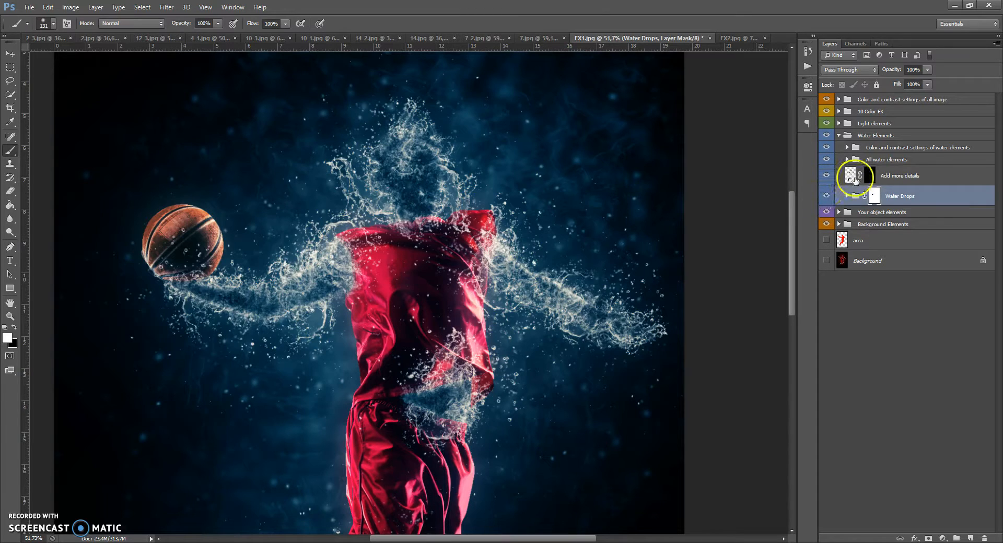
Paint white on the Add more details layer mask over the player's face to reveal extra water detail.
{"action": "left_click", "coordinate": [851, 175]}
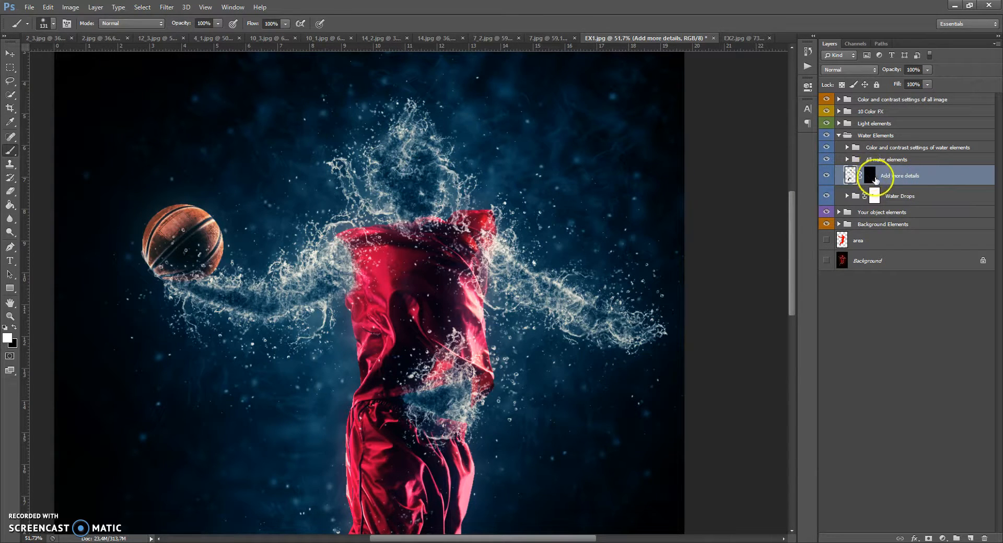
{"action": "scroll", "coordinate": [409, 168], "scroll_direction": "up", "scroll_amount": 2}
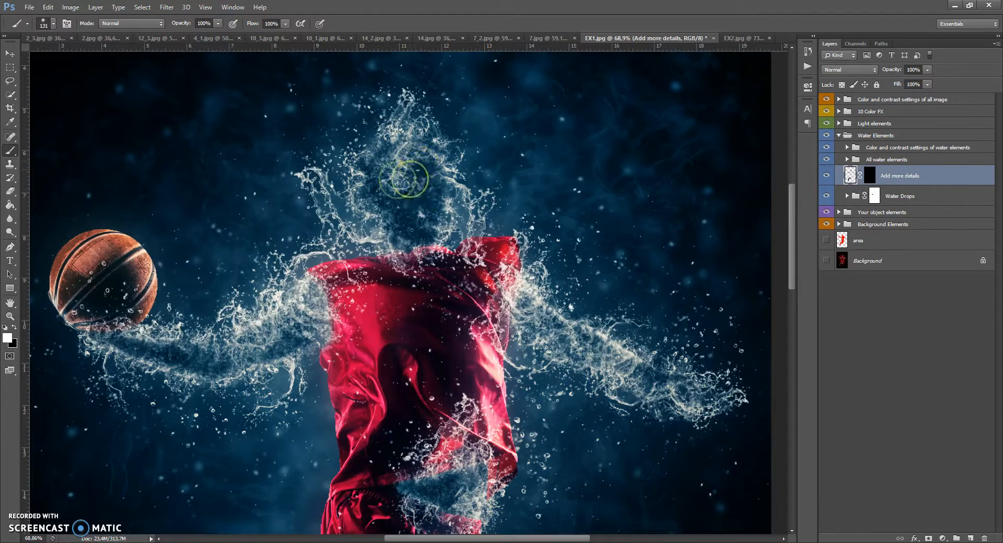
{"action": "left_click", "coordinate": [870, 176]}
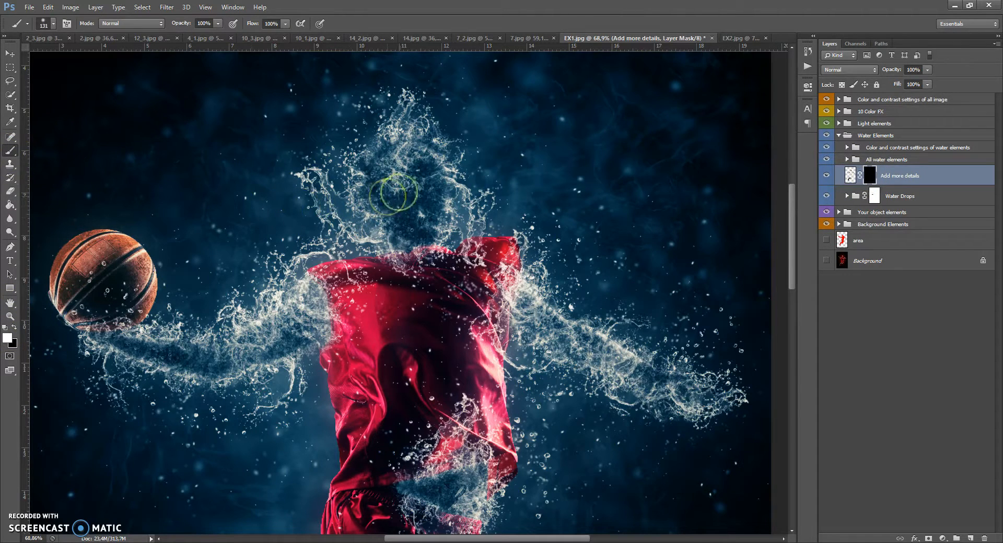
{"action": "mouse_move", "coordinate": [429, 184]}
{"action": "left_mouse_down"}
{"action": "mouse_move", "coordinate": [416, 210]}
{"action": "mouse_move", "coordinate": [403, 199]}
{"action": "mouse_move", "coordinate": [391, 173]}
{"action": "mouse_move", "coordinate": [424, 178]}
{"action": "mouse_move", "coordinate": [433, 198]}
{"action": "mouse_move", "coordinate": [404, 212]}
{"action": "mouse_move", "coordinate": [385, 194]}
{"action": "mouse_move", "coordinate": [385, 211]}
{"action": "mouse_move", "coordinate": [405, 230]}
{"action": "mouse_move", "coordinate": [418, 221]}
{"action": "mouse_move", "coordinate": [424, 172]}
{"action": "left_mouse_up"}
{"action": "scroll", "coordinate": [374, 165], "scroll_direction": "down", "scroll_amount": 4}
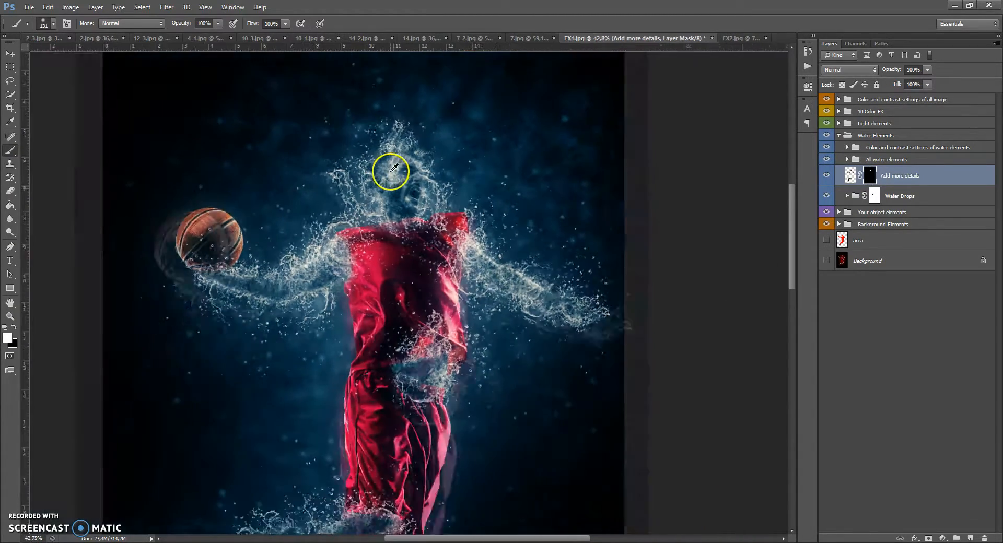
{"action": "scroll", "coordinate": [391, 168], "scroll_direction": "up", "scroll_amount": 2}
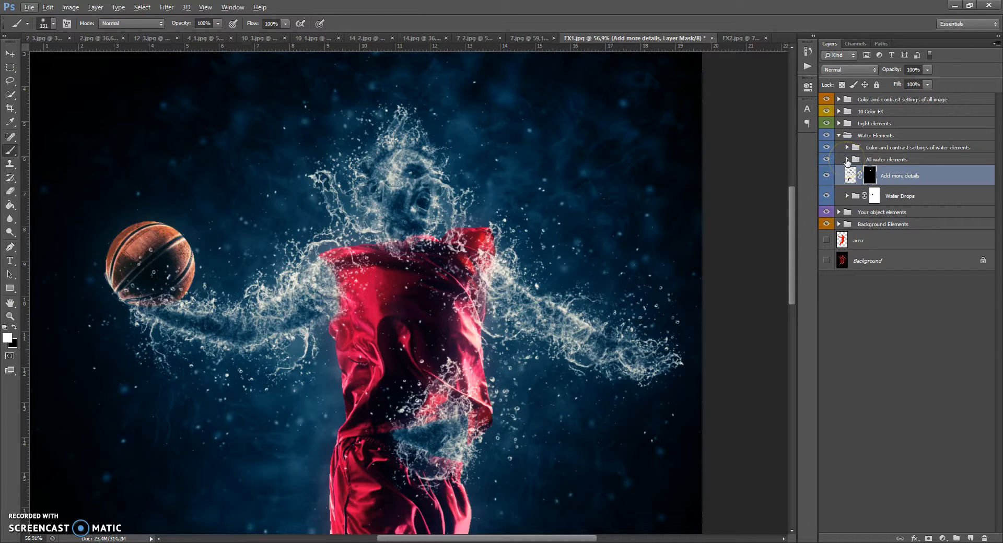
Expand the All water elements group and raise the Water Elements Glow layer's opacity.
{"action": "left_click", "coordinate": [847, 159]}
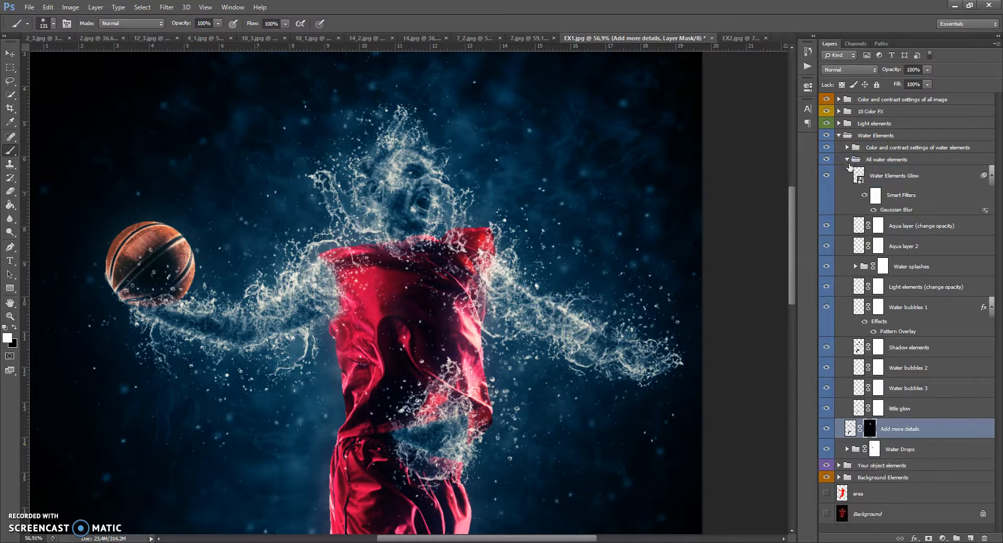
{"action": "left_click", "coordinate": [859, 175]}
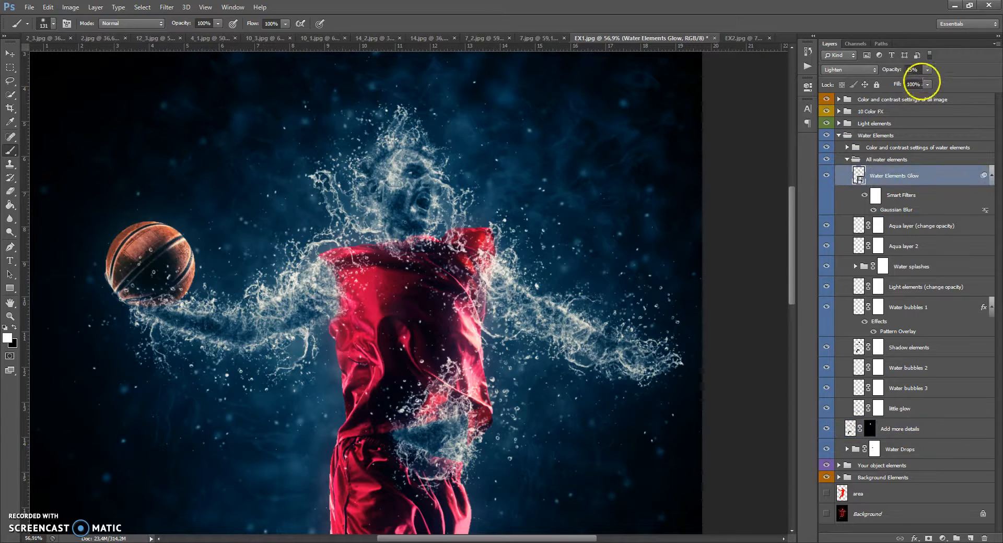
{"action": "left_click_drag", "start_coordinate": [951, 78], "coordinate": [979, 83]}
Adjust the Gaussian Blur smart filter radius on Water Elements Glow and lower the layer's opacity to 12%.
{"action": "double_click", "coordinate": [896, 209]}
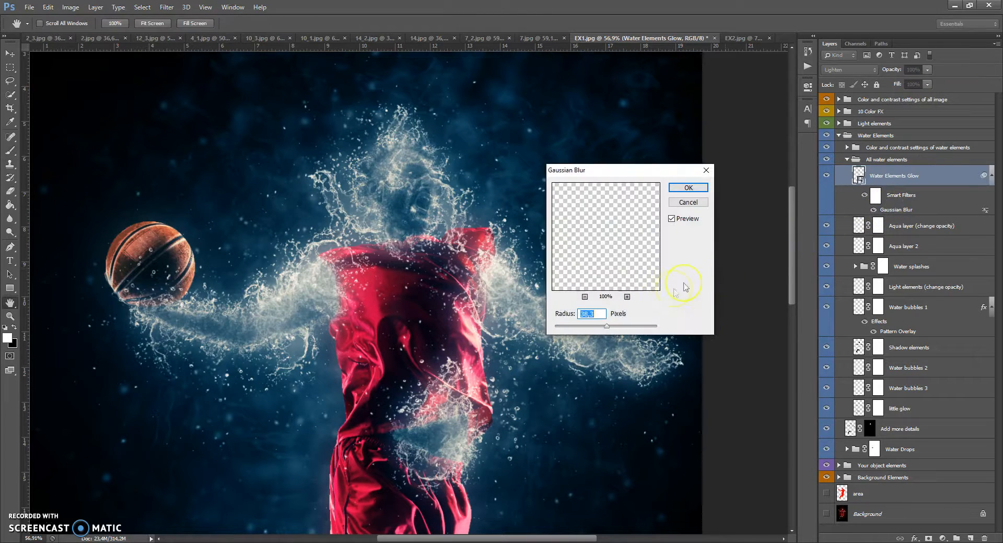
{"action": "left_click_drag", "start_coordinate": [593, 329], "coordinate": [578, 331]}
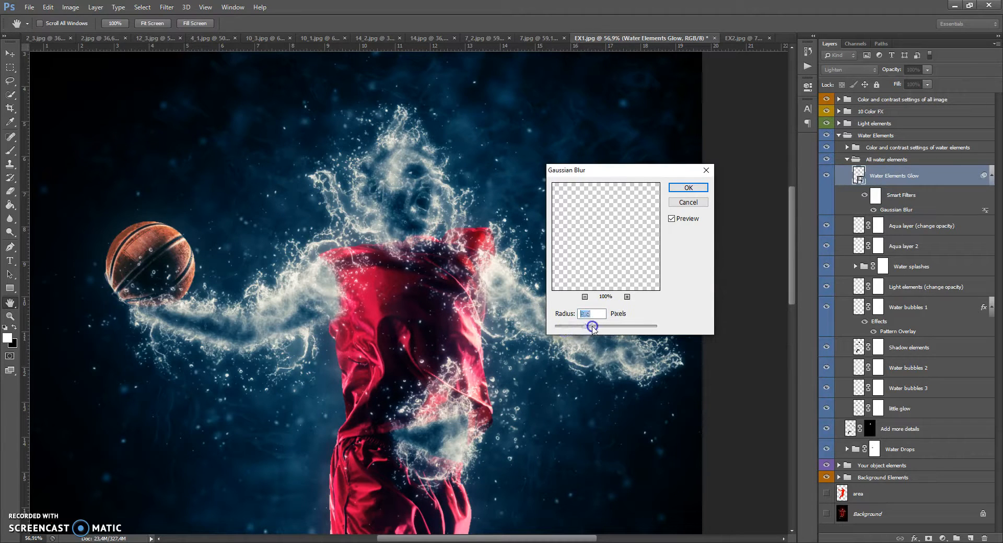
{"action": "left_click_drag", "start_coordinate": [607, 329], "coordinate": [595, 328]}
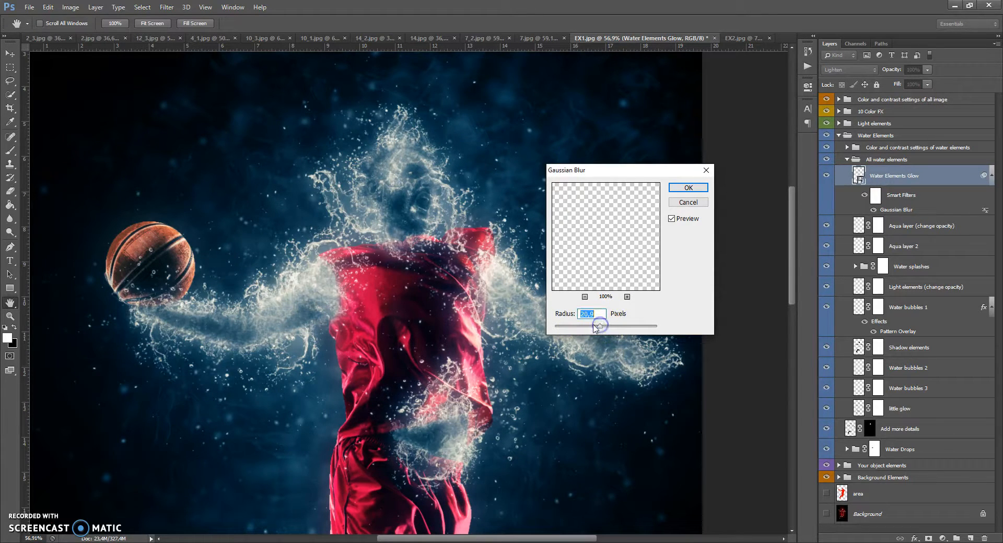
{"action": "left_click", "coordinate": [688, 187]}
{"action": "key", "text": "b"}
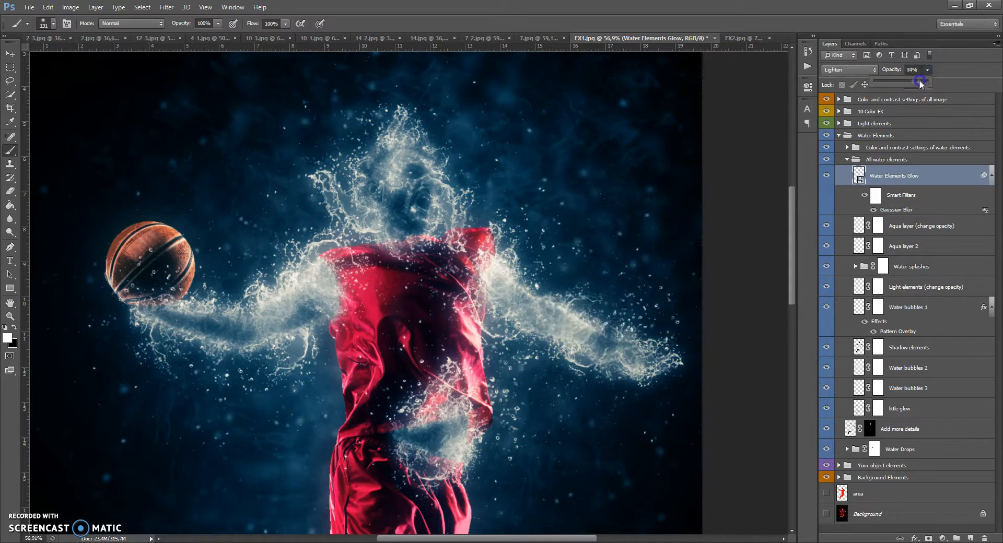
{"action": "left_click_drag", "start_coordinate": [921, 83], "coordinate": [892, 84]}
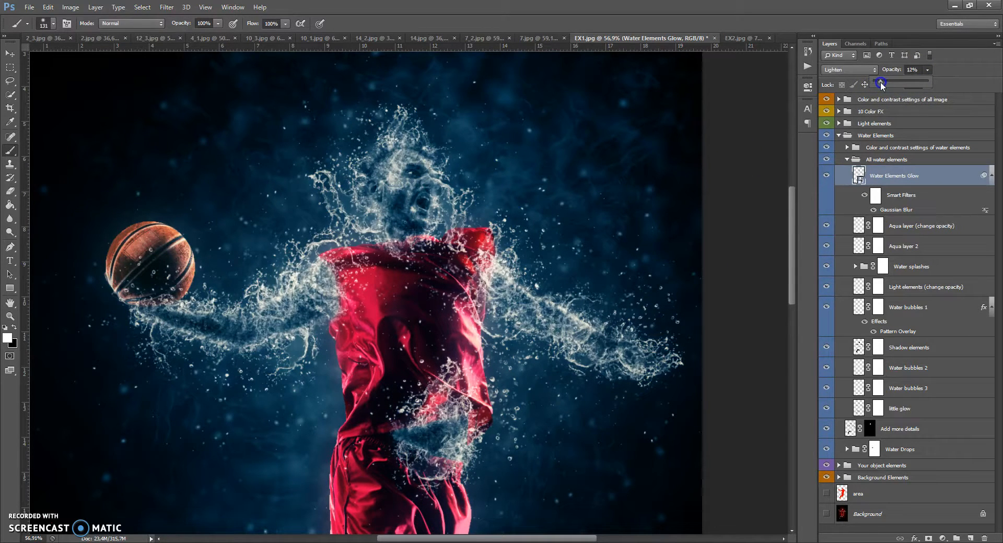
Adjust the opacity of the Aqua layer (change opacity) layer.
{"action": "left_click", "coordinate": [877, 222]}
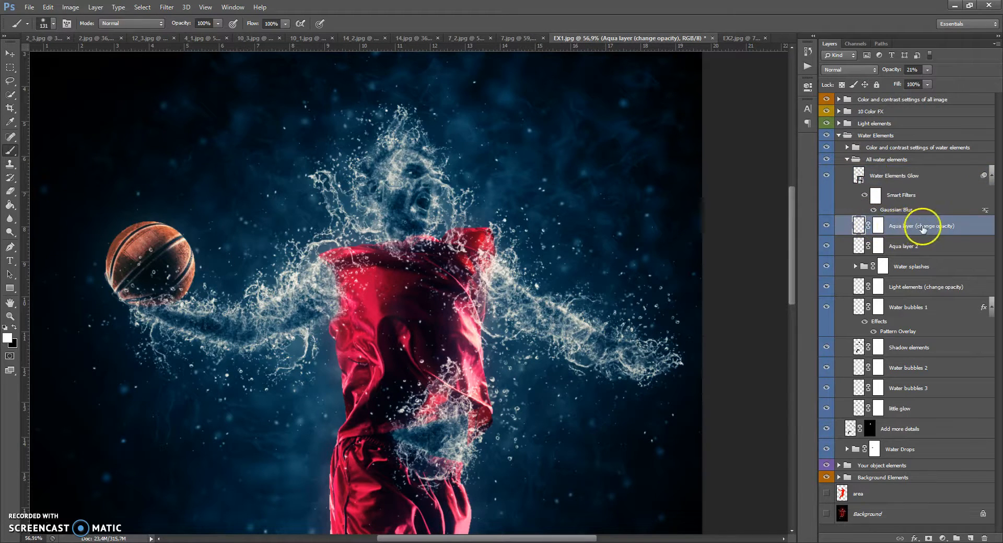
{"action": "left_click_drag", "start_coordinate": [928, 70], "coordinate": [970, 79]}
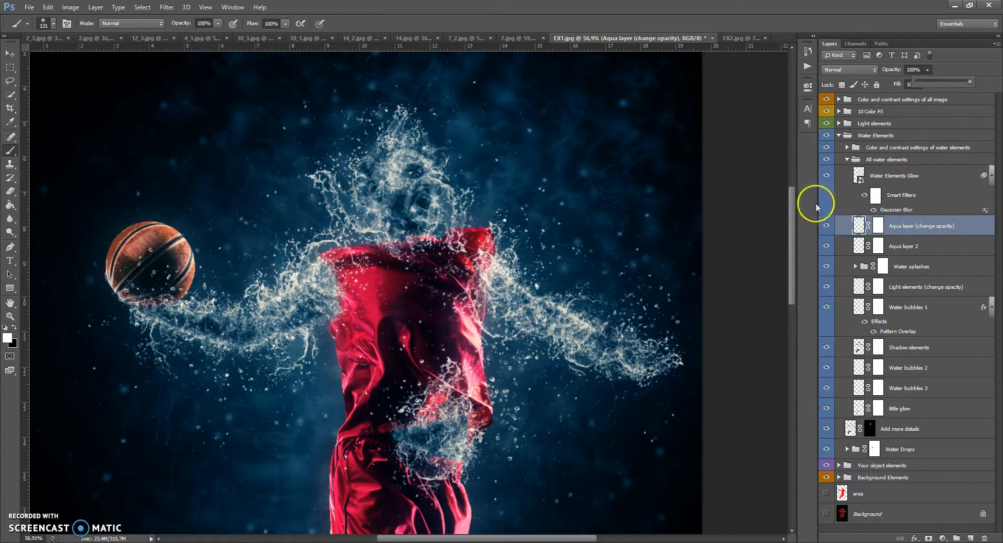
{"action": "left_click_drag", "start_coordinate": [790, 225], "coordinate": [798, 321]}
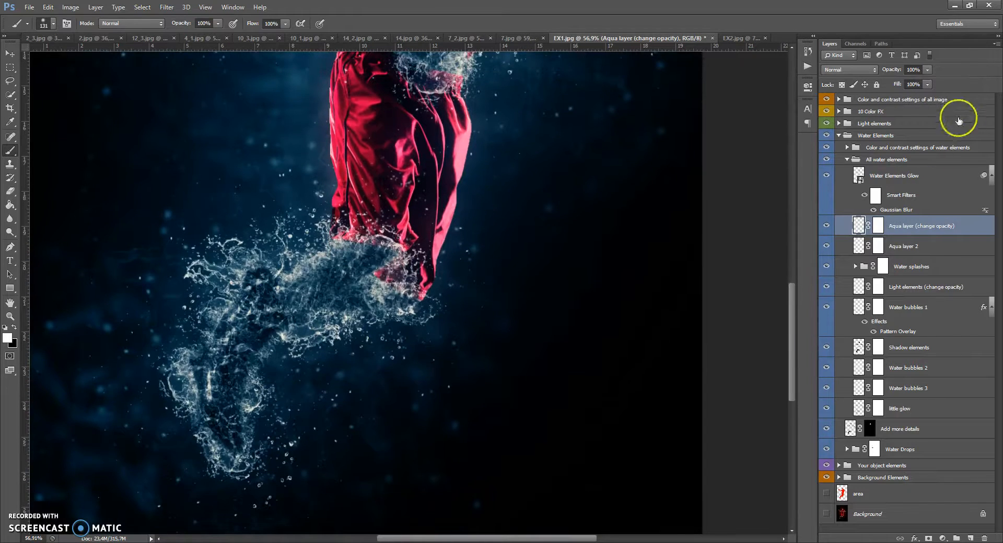
{"action": "left_click", "coordinate": [927, 69]}
{"action": "left_click_drag", "start_coordinate": [928, 82], "coordinate": [901, 81]}
{"action": "left_click_drag", "start_coordinate": [792, 325], "coordinate": [793, 235]}
Set Aqua layer 2's opacity to 36% and toggle the Water splashes group's visibility.
{"action": "left_click", "coordinate": [858, 244]}
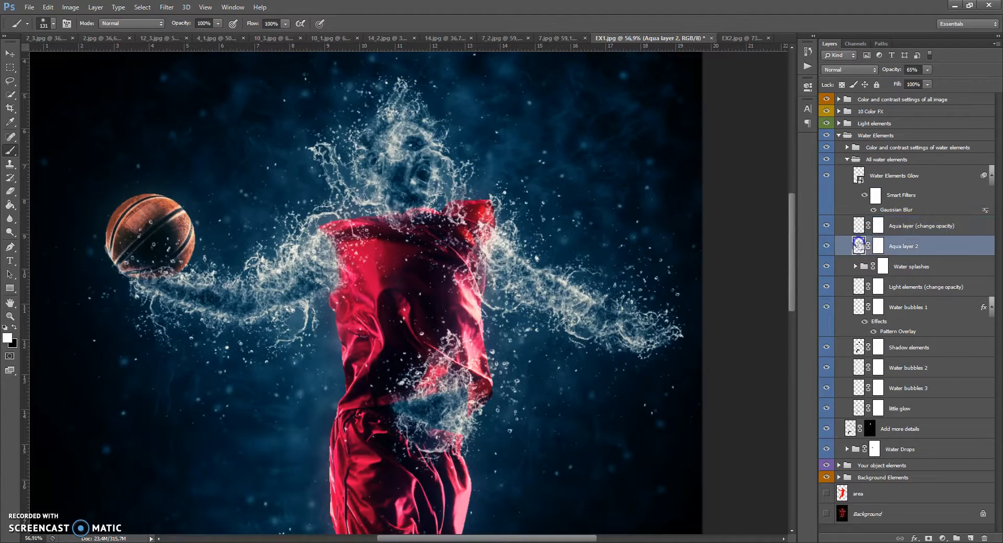
{"action": "mouse_move", "coordinate": [908, 83]}
{"action": "left_mouse_down"}
{"action": "mouse_move", "coordinate": [966, 85]}
{"action": "mouse_move", "coordinate": [913, 84]}
{"action": "left_mouse_up"}
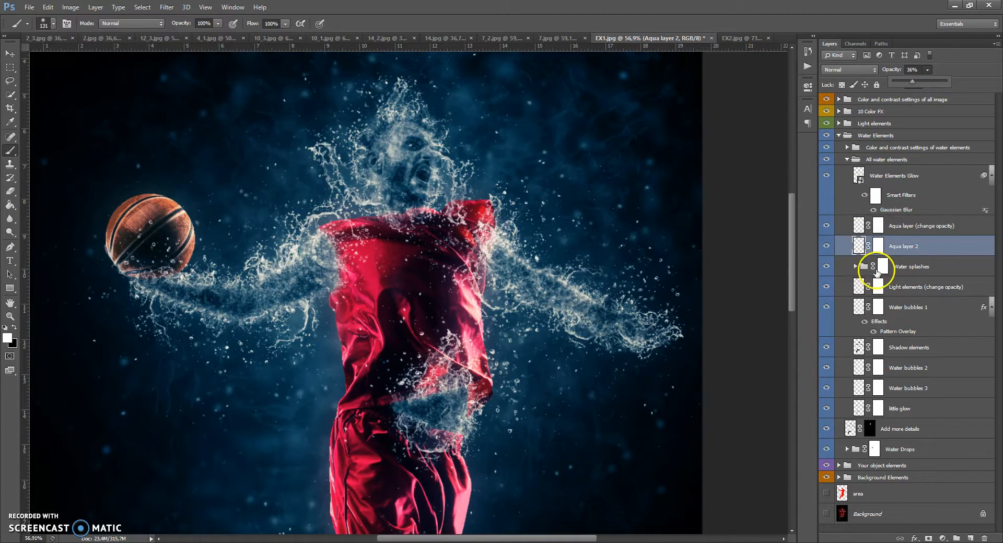
{"action": "left_click", "coordinate": [826, 267]}
{"action": "left_click", "coordinate": [826, 267]}
{"action": "left_click", "coordinate": [826, 267]}
{"action": "left_click", "coordinate": [826, 267]}
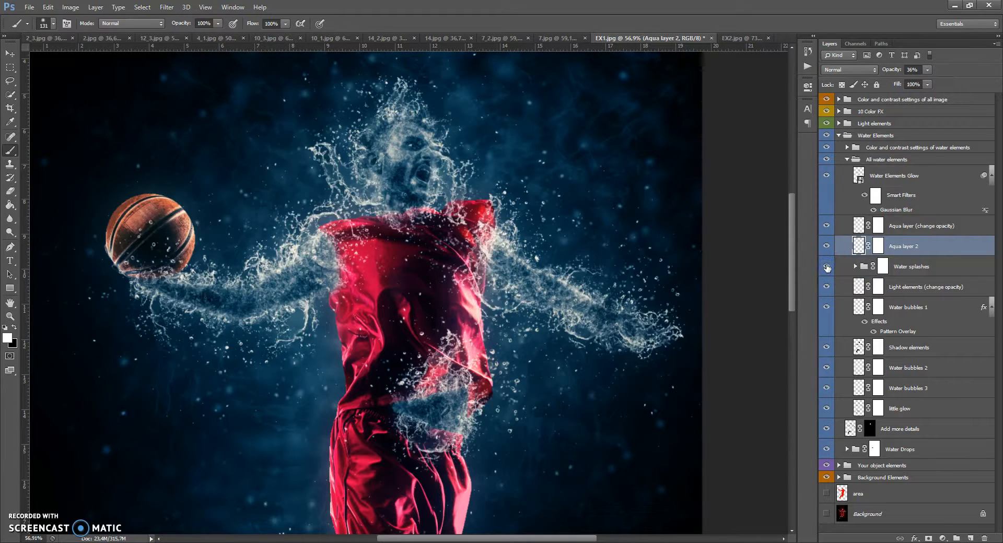
Adjust the opacity of the Light elements (change opacity) and Water bubbles 1 layers.
{"action": "left_click", "coordinate": [857, 287]}
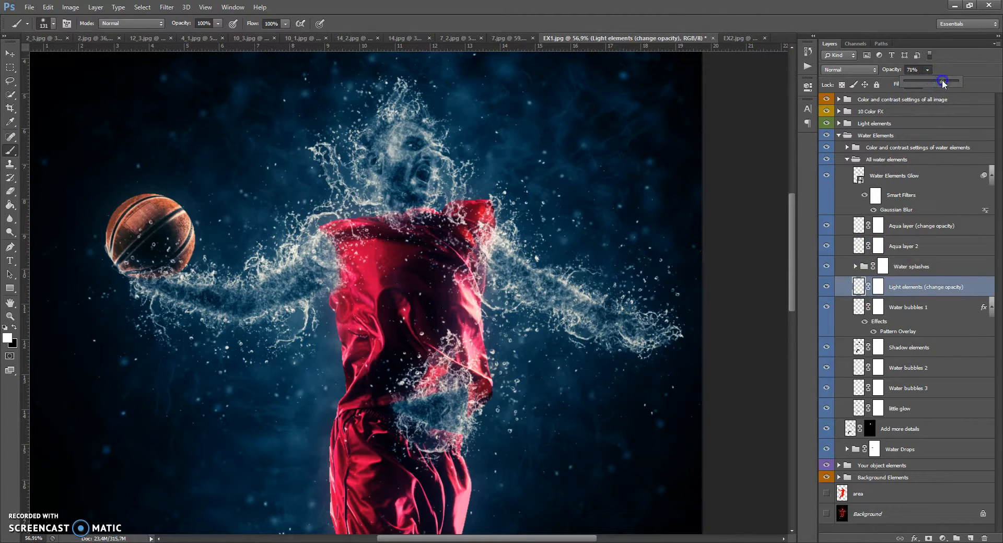
{"action": "left_click_drag", "start_coordinate": [905, 85], "coordinate": [936, 85]}
{"action": "left_click", "coordinate": [858, 309]}
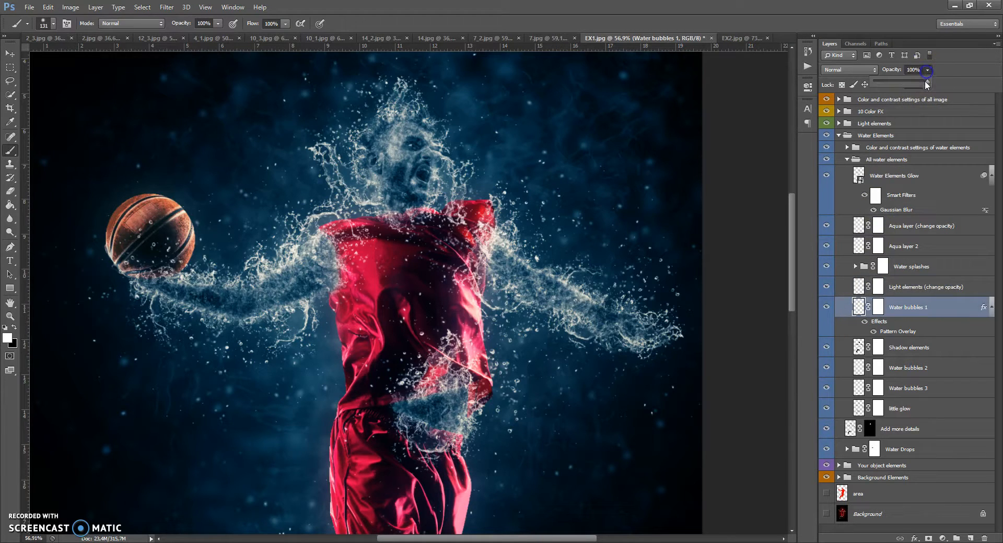
{"action": "left_click_drag", "start_coordinate": [901, 82], "coordinate": [920, 82]}
Set the Shadow elements layer's opacity to 22%.
{"action": "left_click", "coordinate": [859, 347]}
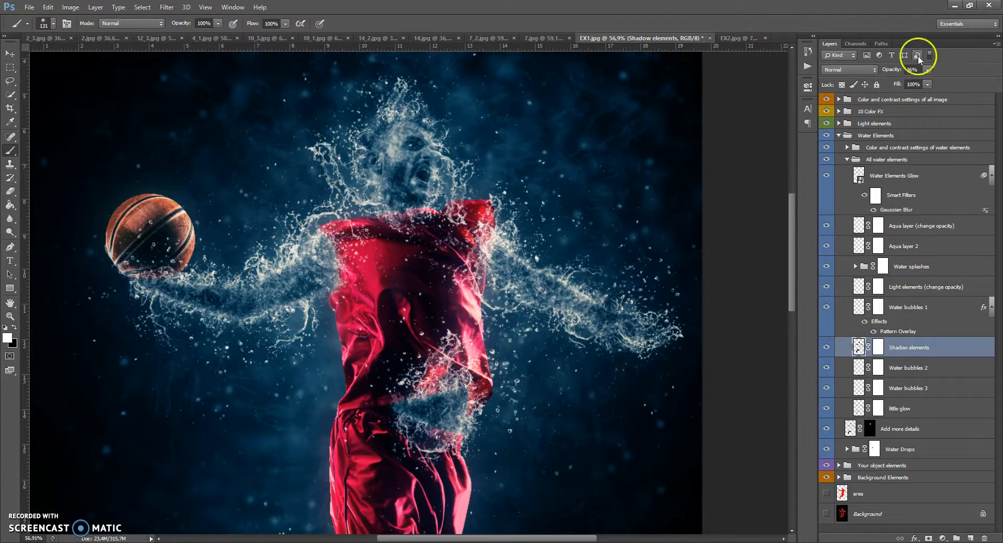
{"action": "left_click_drag", "start_coordinate": [923, 82], "coordinate": [999, 83]}
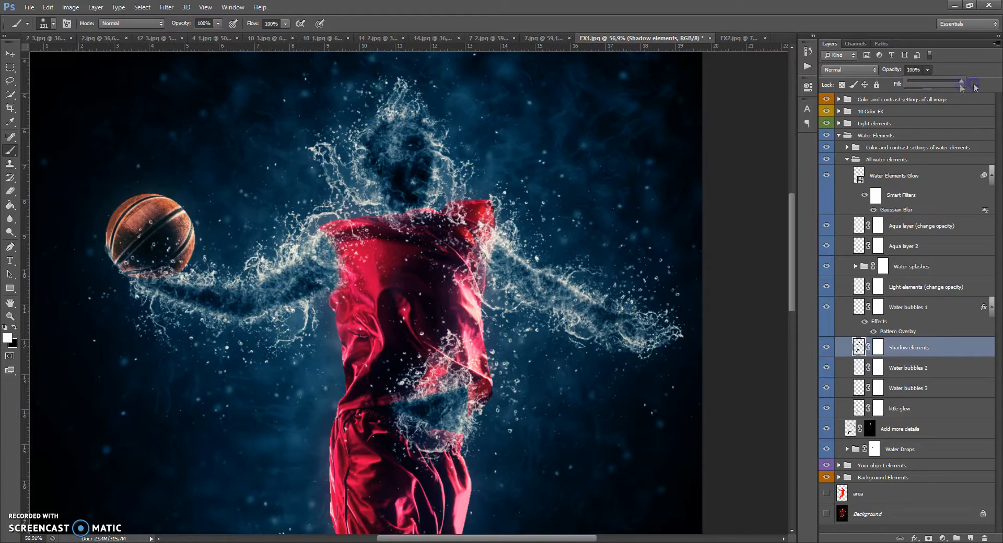
{"action": "left_click_drag", "start_coordinate": [927, 85], "coordinate": [918, 86]}
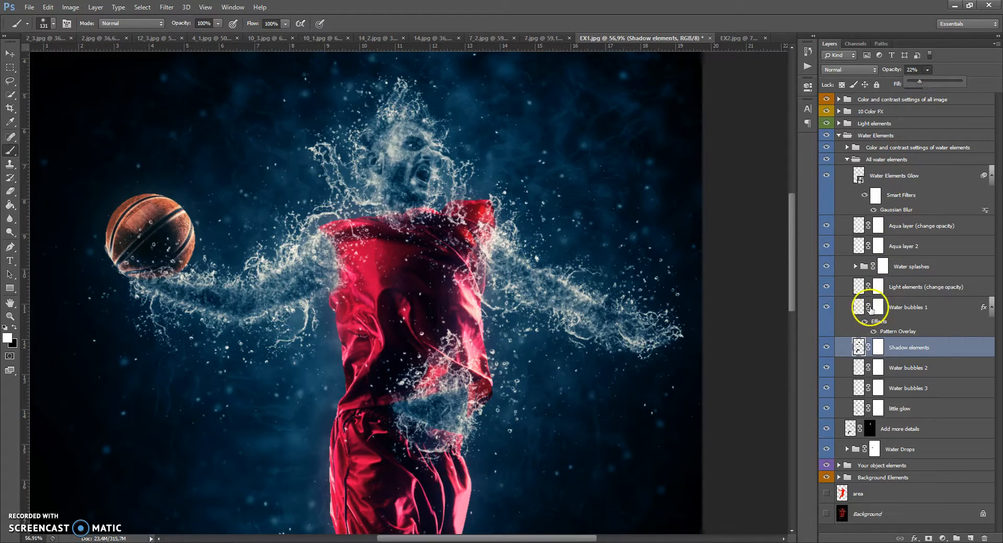
Select the Water bubbles 2, Water bubbles 3 and little glow layers to review their opacity.
{"action": "left_click", "coordinate": [858, 369]}
{"action": "left_click", "coordinate": [859, 390]}
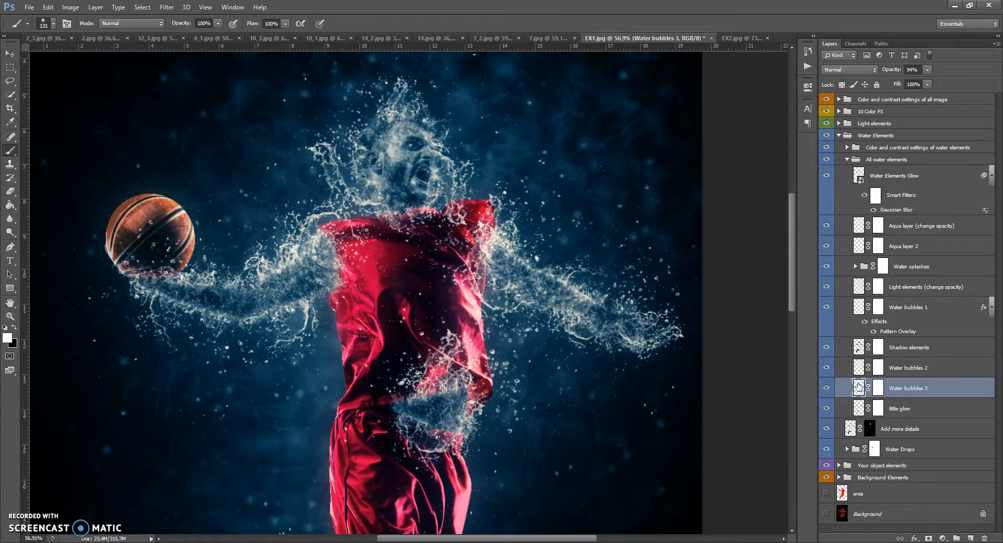
{"action": "left_click", "coordinate": [857, 409]}
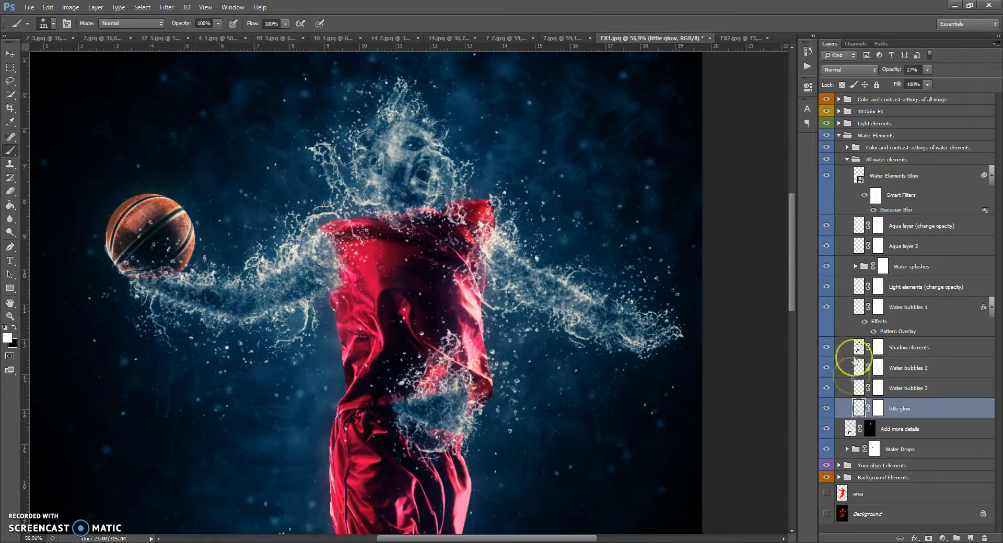
Collapse All water elements and expand the Color and contrast settings of water elements group.
{"action": "left_click", "coordinate": [852, 159]}
{"action": "left_click", "coordinate": [847, 159]}
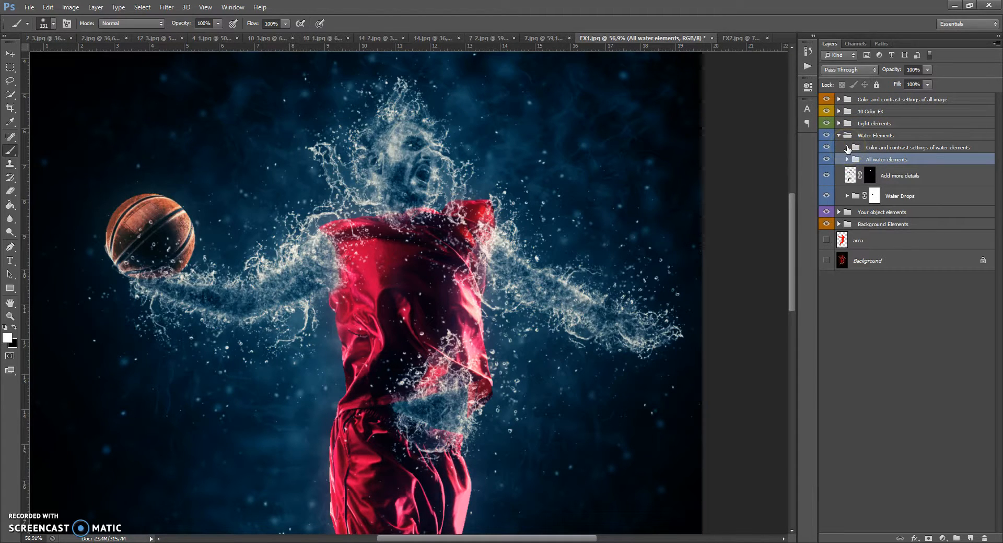
{"action": "left_click", "coordinate": [847, 148]}
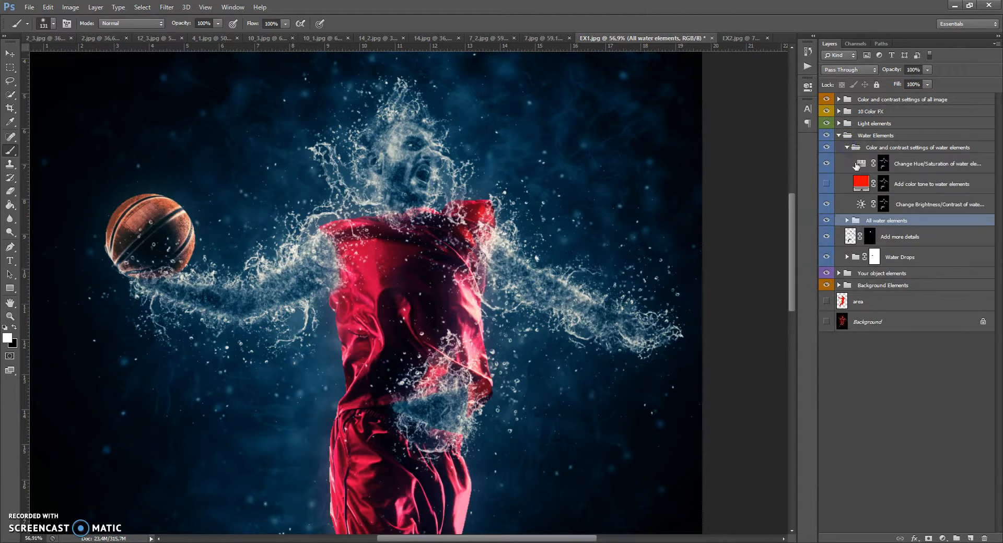
Show the Add color tone to water elements layer and try a cyan tone of H 189, S 100, B 100.
{"action": "left_click", "coordinate": [826, 184]}
{"action": "double_click", "coordinate": [862, 184]}
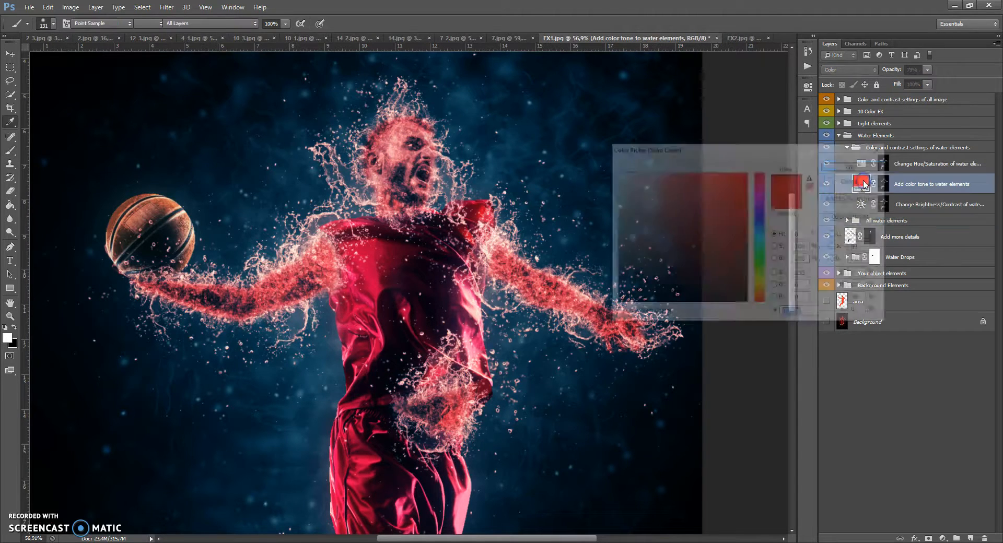
{"action": "left_click", "coordinate": [759, 186]}
{"action": "left_click_drag", "start_coordinate": [758, 205], "coordinate": [756, 261]}
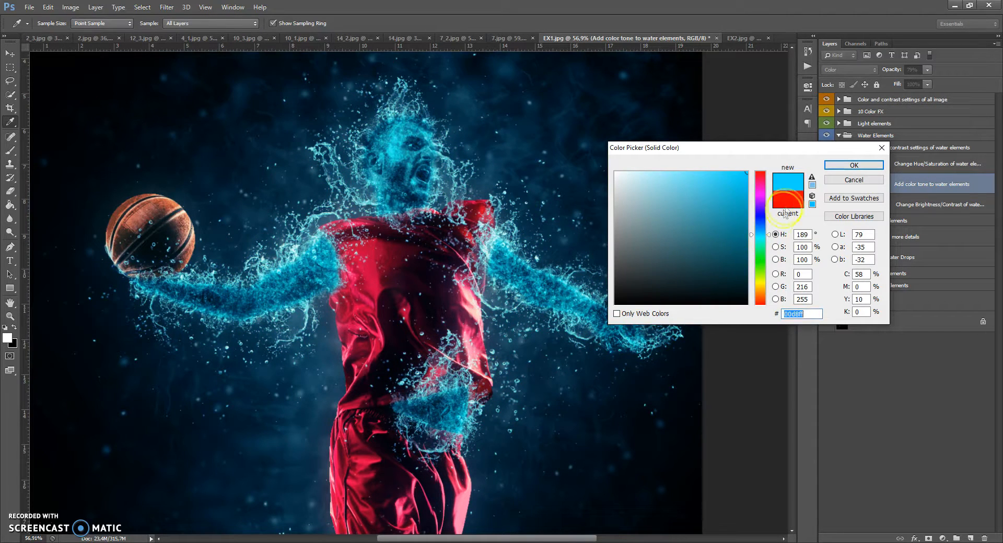
{"action": "left_click", "coordinate": [846, 181]}
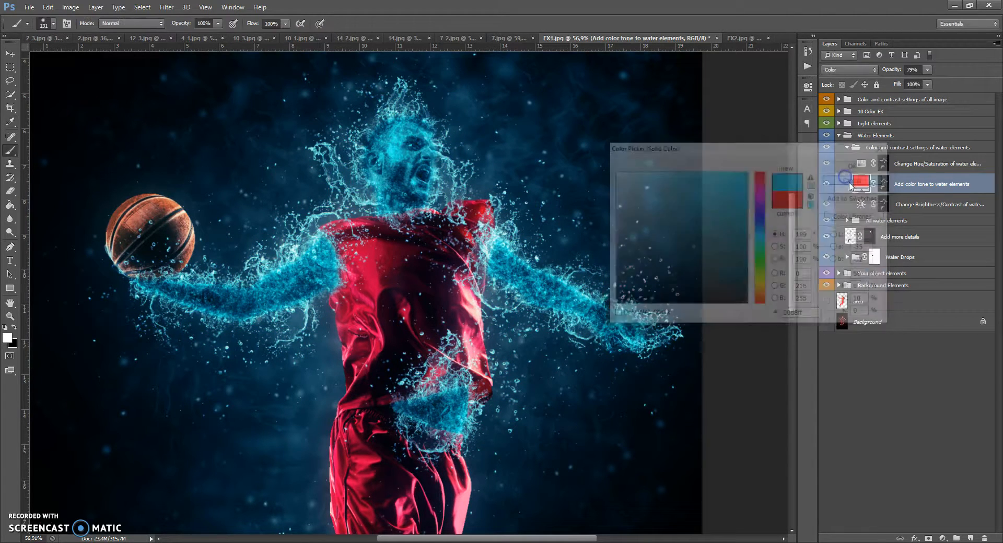
Hide the water elements' colour tone and Hue/Saturation adjustment layers.
{"action": "left_click", "coordinate": [859, 165]}
{"action": "left_click", "coordinate": [860, 205]}
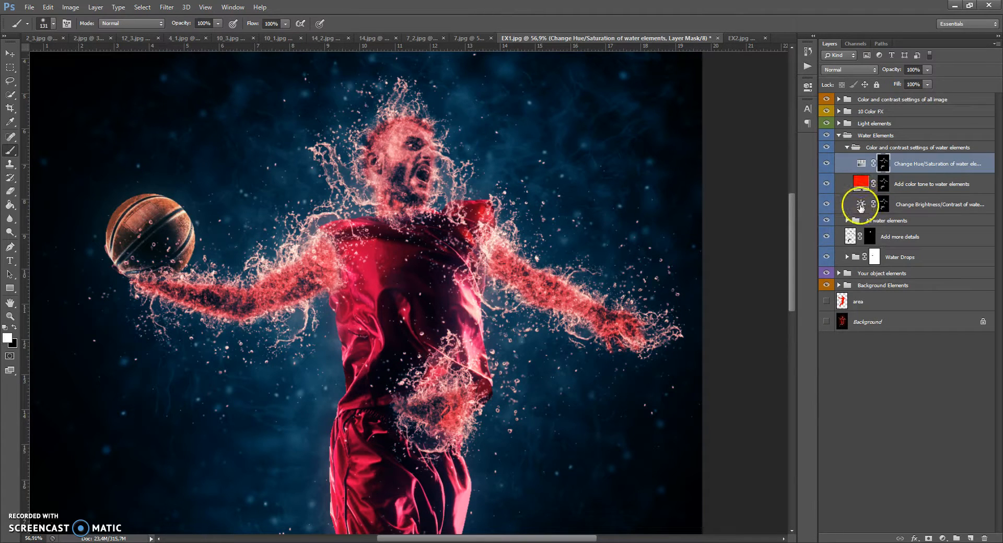
{"action": "left_click_drag", "start_coordinate": [826, 184], "coordinate": [826, 165]}
Open the water elements' Brightness/Contrast adjustment, set contrast to 100, adjust brightness, and close the panel.
{"action": "double_click", "coordinate": [861, 204]}
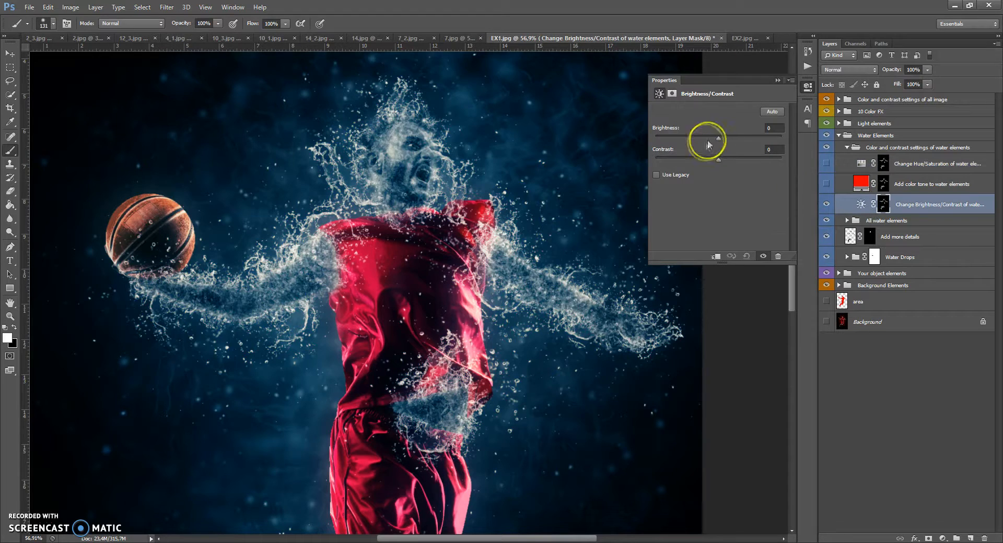
{"action": "left_click_drag", "start_coordinate": [697, 141], "coordinate": [671, 145]}
{"action": "left_click_drag", "start_coordinate": [729, 160], "coordinate": [781, 159]}
{"action": "left_click_drag", "start_coordinate": [670, 137], "coordinate": [717, 138]}
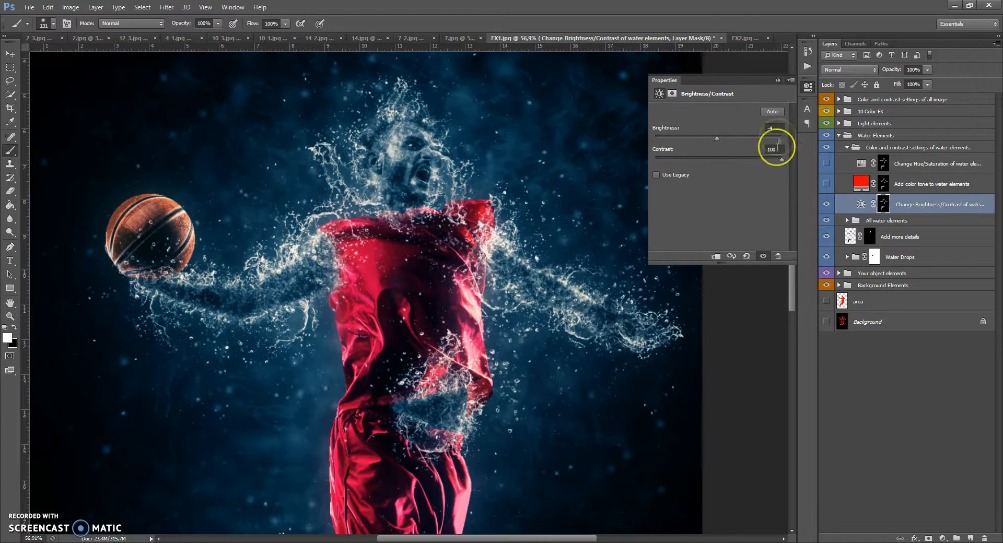
{"action": "left_click", "coordinate": [777, 79]}
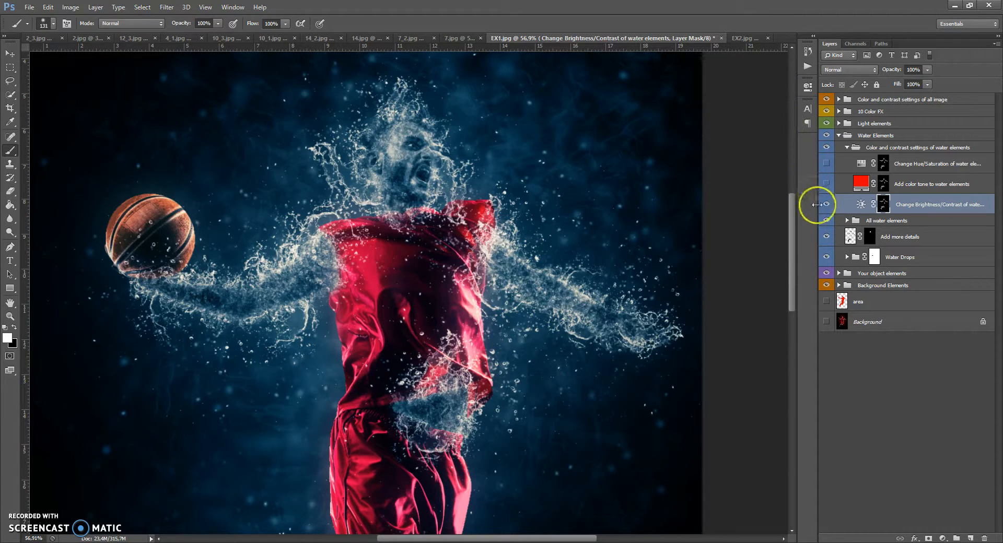
Collapse the Color and contrast settings of water elements and Water Elements groups.
{"action": "left_click", "coordinate": [846, 147]}
{"action": "left_click", "coordinate": [839, 135]}
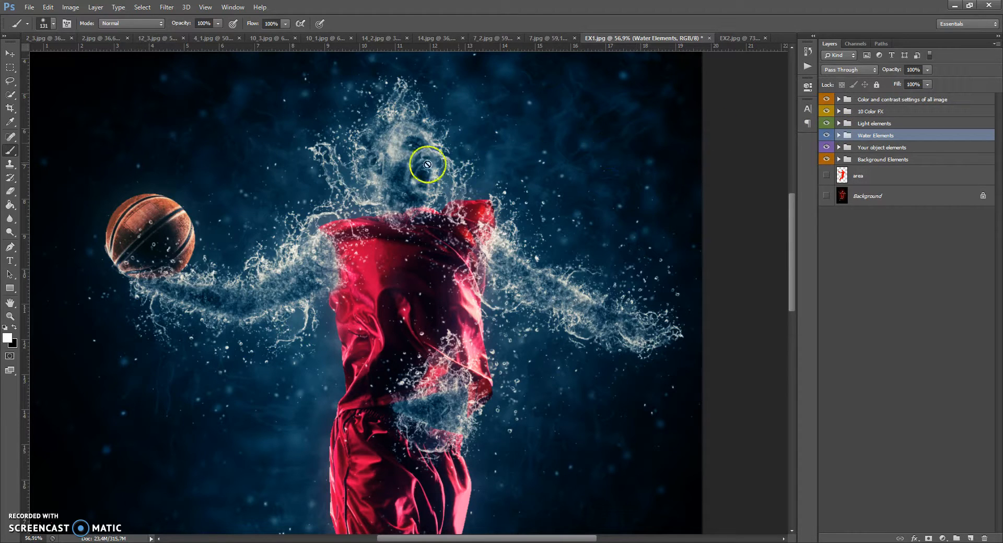
Expand the Light elements group and toggle the Special water tone (don't hide) layer on and off to compare its effect.
{"action": "left_click", "coordinate": [838, 124]}
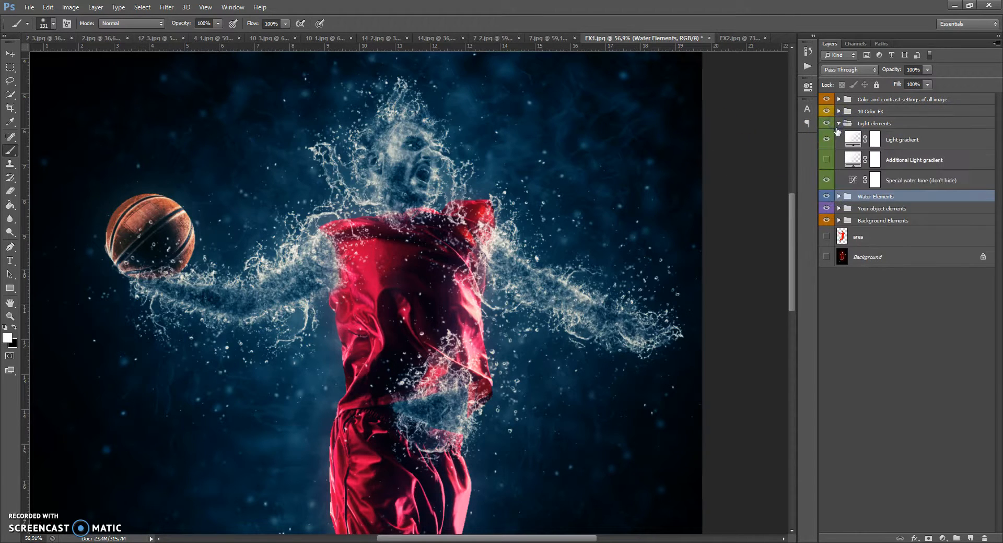
{"action": "left_click", "coordinate": [826, 180]}
{"action": "left_click", "coordinate": [826, 181]}
{"action": "left_click", "coordinate": [826, 180]}
{"action": "left_click", "coordinate": [826, 180]}
{"action": "left_click", "coordinate": [825, 180]}
{"action": "left_click", "coordinate": [826, 180]}
{"action": "left_click", "coordinate": [826, 181]}
{"action": "left_click", "coordinate": [826, 181]}
Show the Light gradient and Additional Light gradient layers inside the Light elements group.
{"action": "left_click", "coordinate": [826, 140]}
{"action": "left_click", "coordinate": [826, 139]}
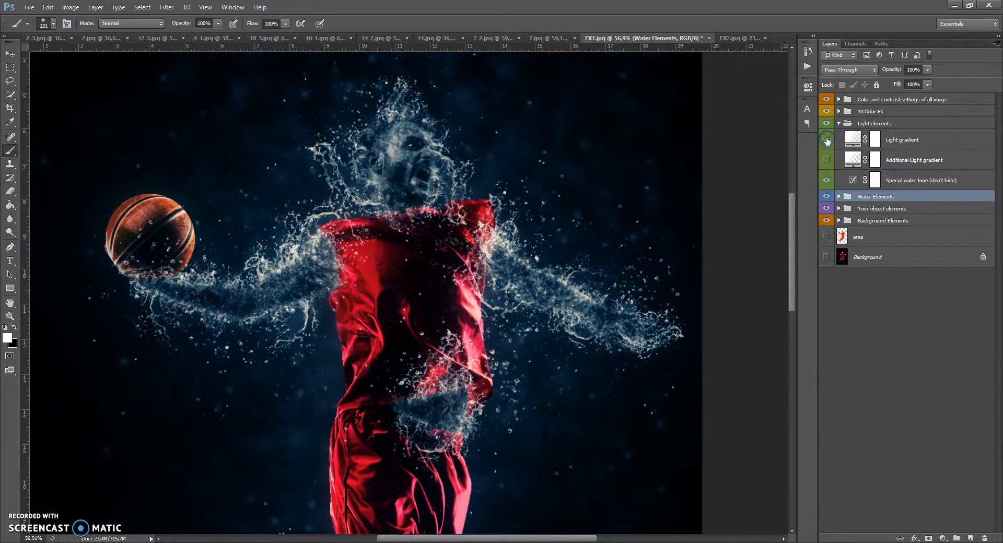
{"action": "left_click", "coordinate": [826, 161]}
{"action": "left_click", "coordinate": [826, 139]}
Change the Light gradient fill's style to Radial and set the layer's opacity to 90%.
{"action": "double_click", "coordinate": [852, 138]}
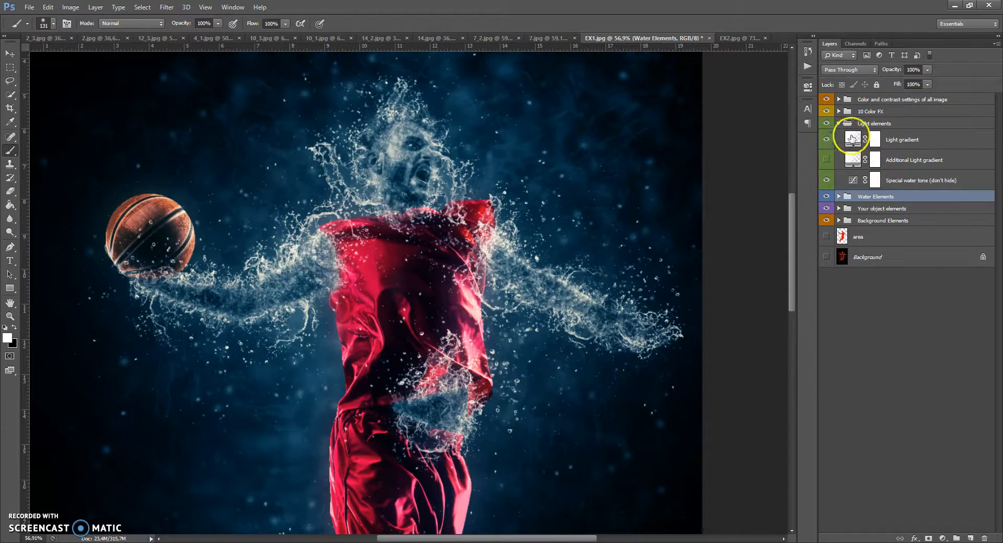
{"action": "left_click", "coordinate": [697, 221]}
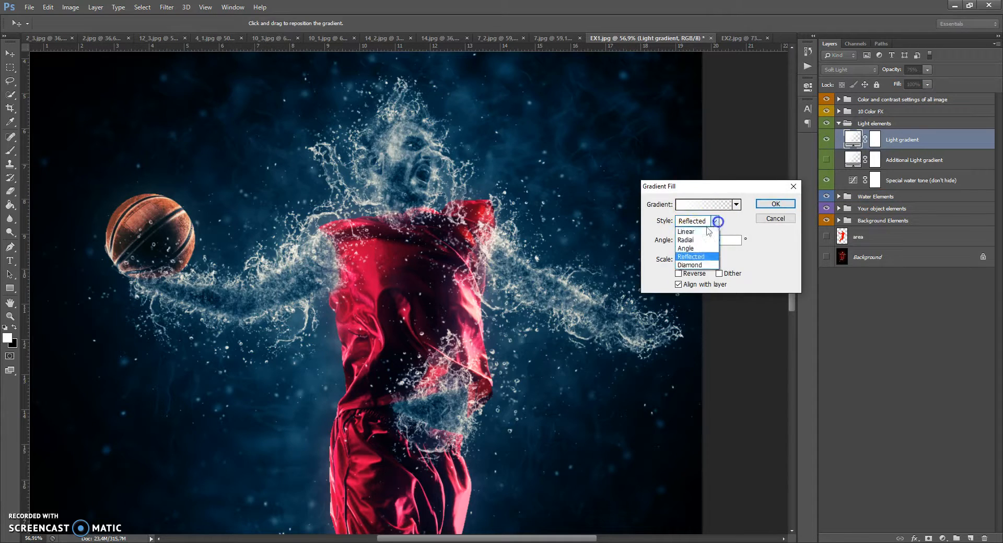
{"action": "left_click", "coordinate": [693, 240]}
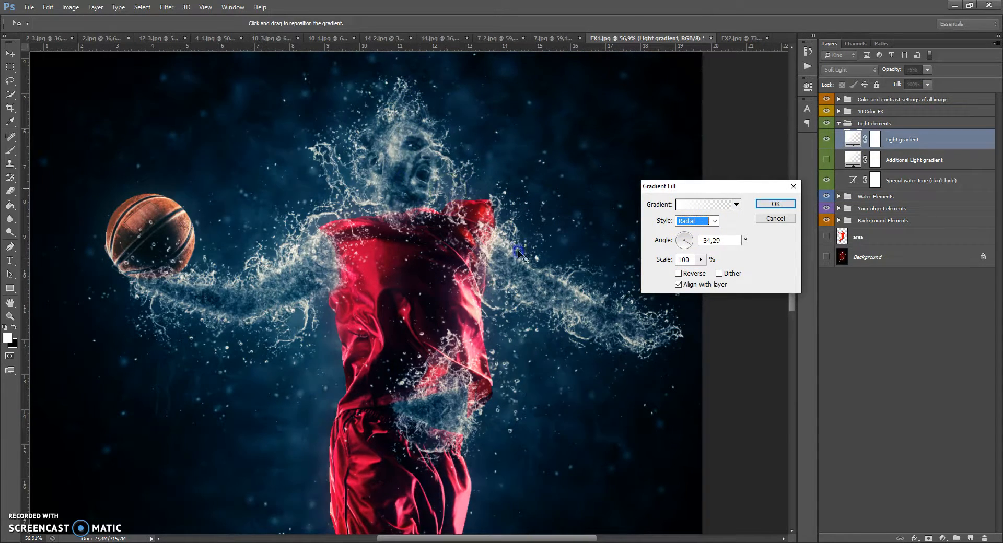
{"action": "left_click", "coordinate": [775, 204]}
{"action": "left_click", "coordinate": [926, 70]}
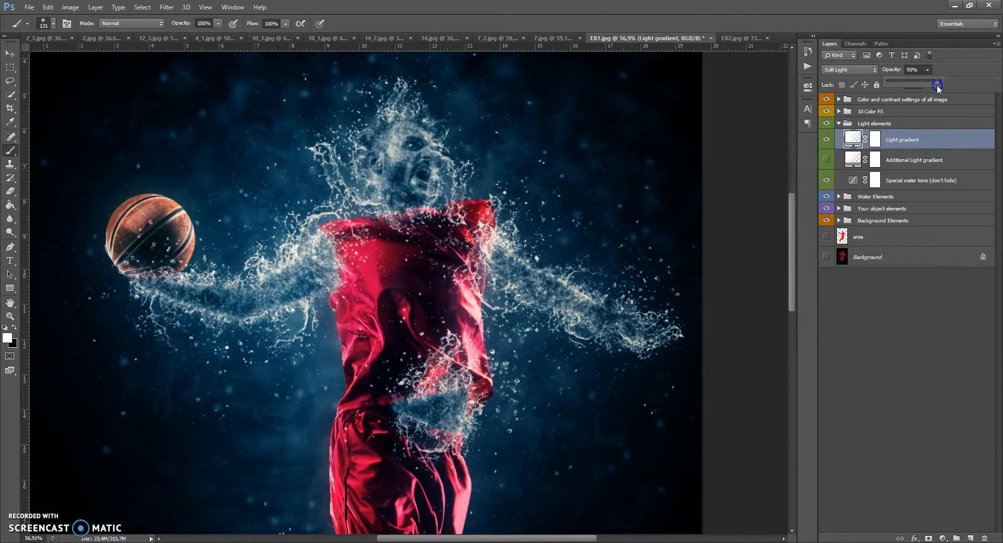
Set the Additional Light gradient fill's style to Radial and reposition its gradient toward the player's right side.
{"action": "left_click", "coordinate": [834, 158]}
{"action": "double_click", "coordinate": [852, 158]}
{"action": "left_click", "coordinate": [698, 221]}
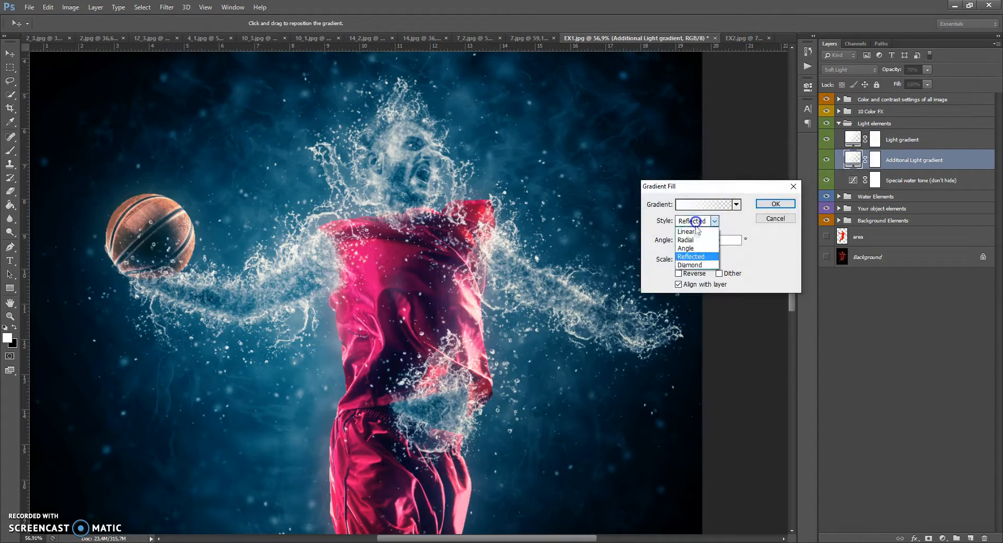
{"action": "left_click", "coordinate": [690, 242]}
{"action": "left_click_drag", "start_coordinate": [360, 222], "coordinate": [188, 179]}
{"action": "left_click_drag", "start_coordinate": [413, 258], "coordinate": [608, 340]}
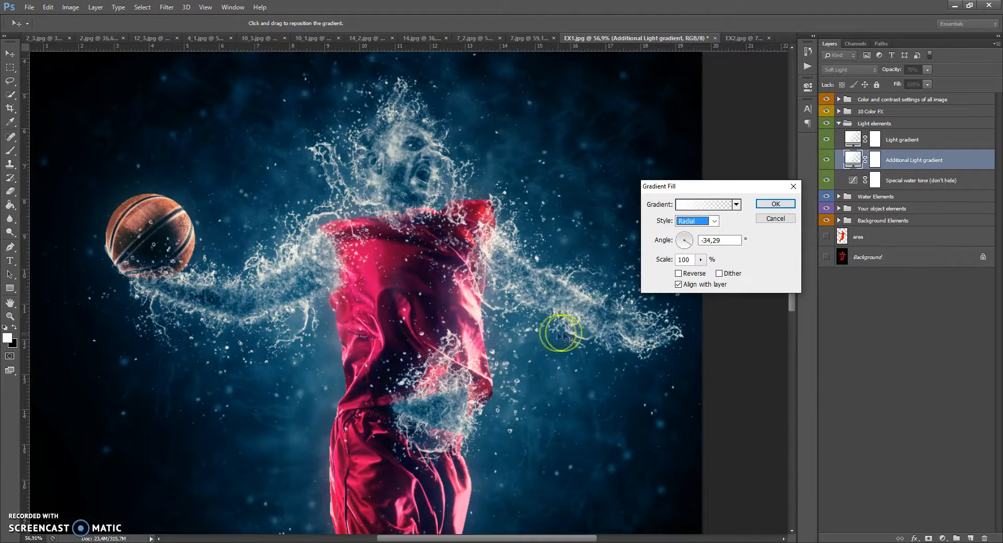
{"action": "left_click_drag", "start_coordinate": [464, 284], "coordinate": [586, 340]}
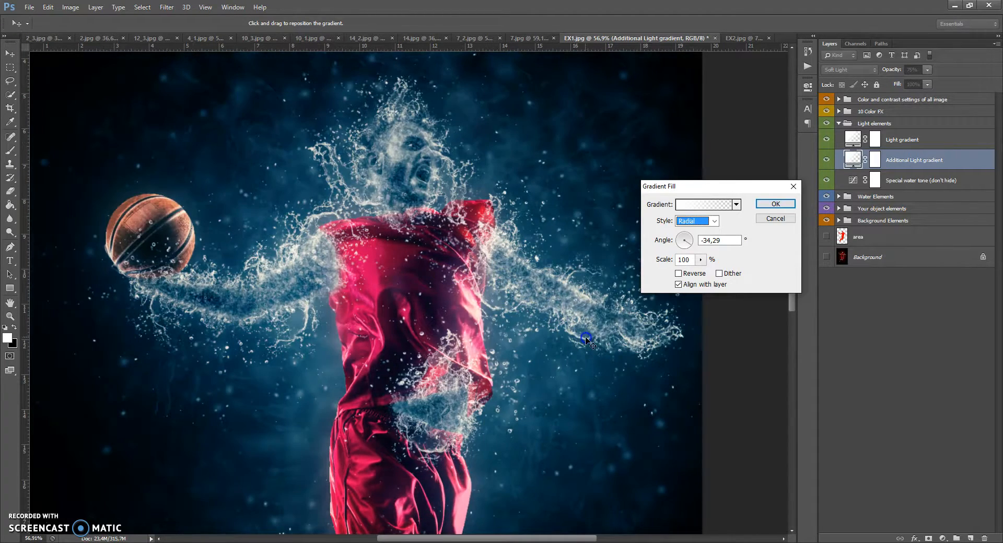
{"action": "left_click", "coordinate": [774, 208]}
{"action": "key", "text": "b"}
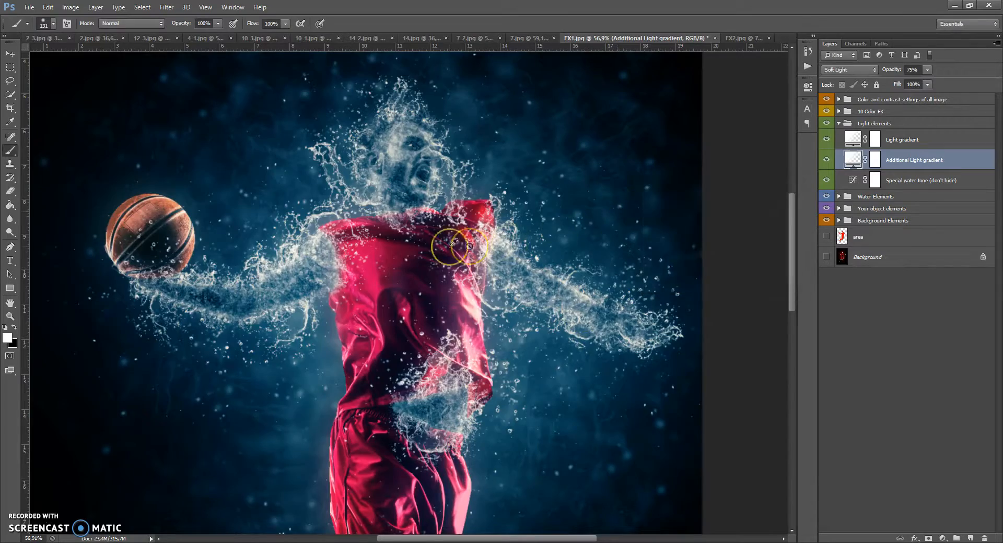
Collapse Light elements and preview the Col 1 to Col 10 layers of the 10 Color FX group one at a time, then collapse it.
{"action": "scroll", "coordinate": [436, 243], "scroll_direction": "down", "scroll_amount": 5}
{"action": "scroll", "coordinate": [436, 243], "scroll_direction": "up", "scroll_amount": 5}
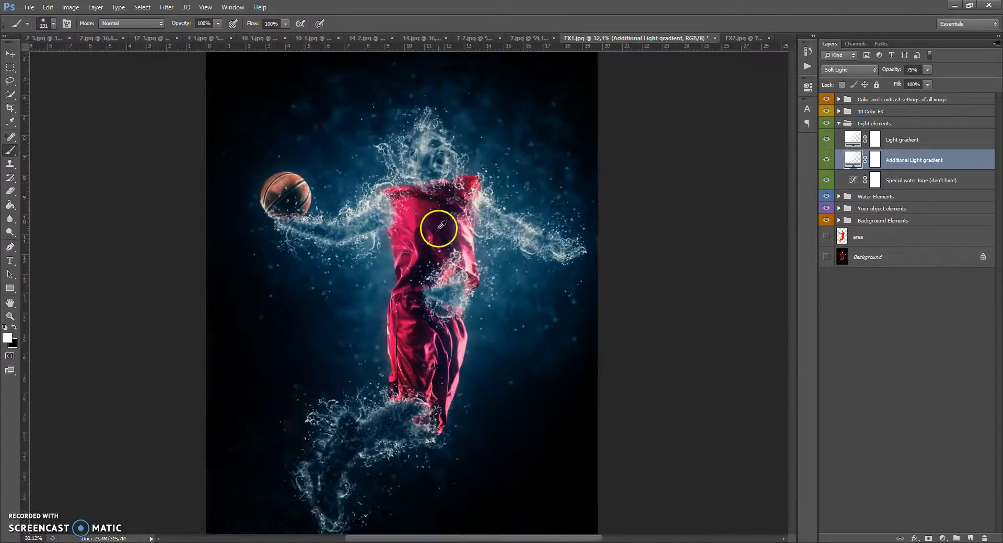
{"action": "scroll", "coordinate": [439, 136], "scroll_direction": "up", "scroll_amount": 1}
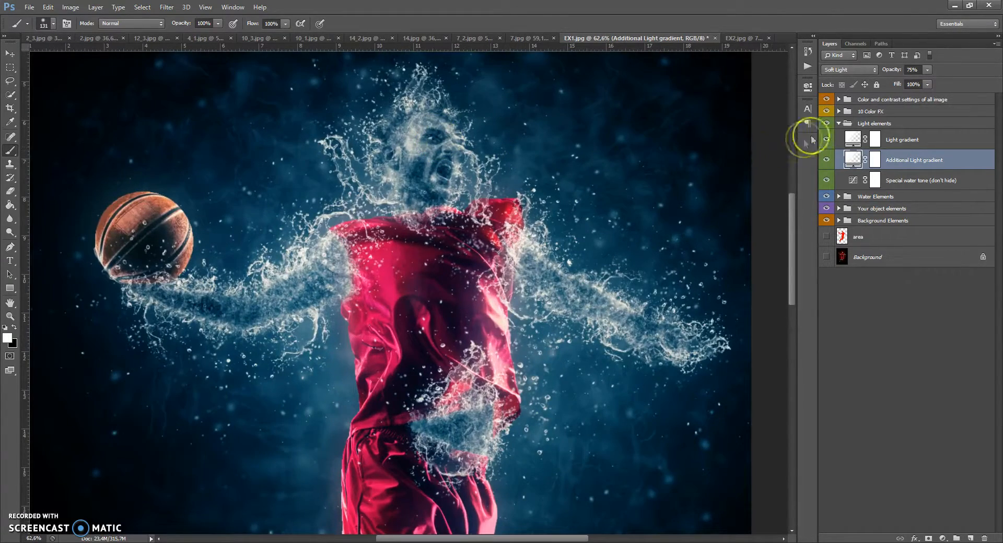
{"action": "left_click", "coordinate": [839, 124]}
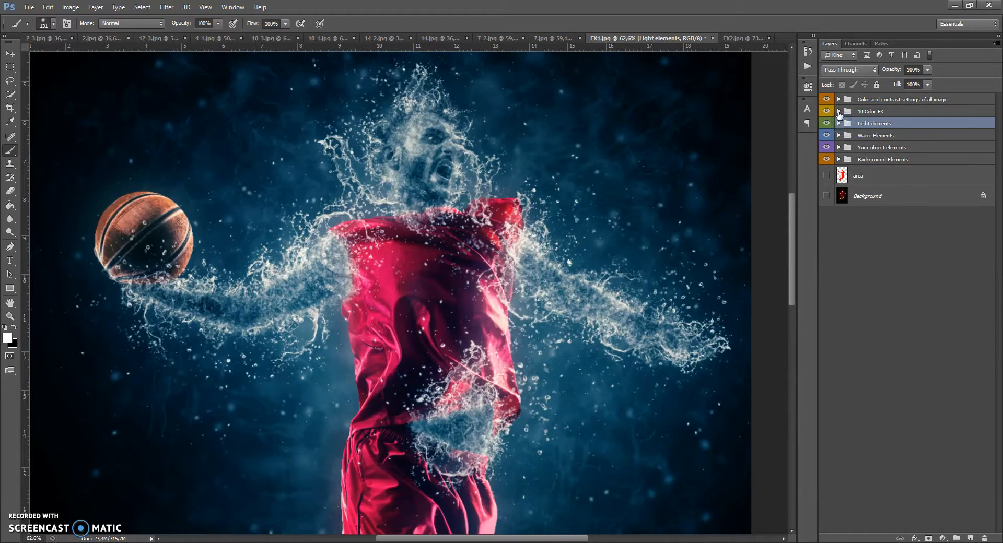
{"action": "left_click", "coordinate": [839, 112]}
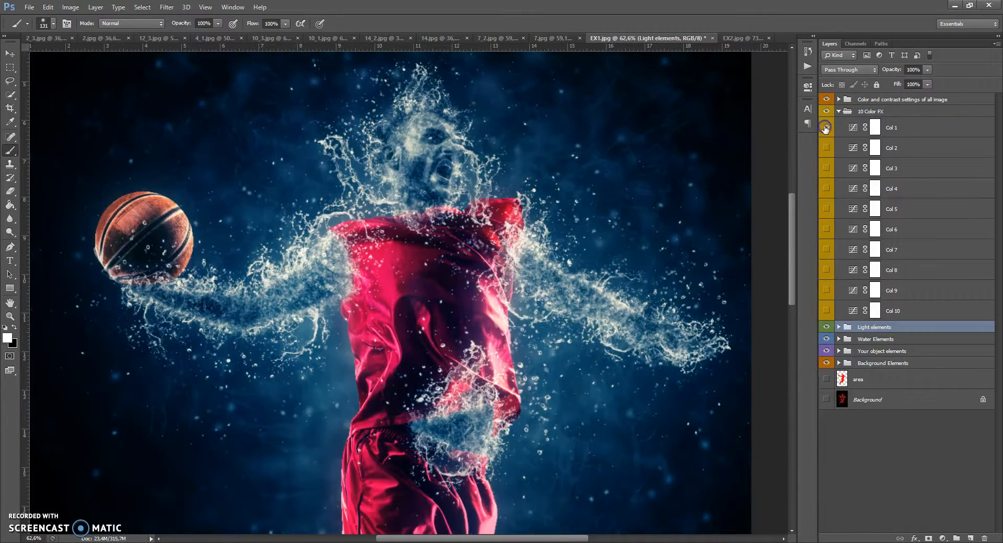
{"action": "left_click", "coordinate": [826, 128]}
{"action": "left_click", "coordinate": [826, 148]}
{"action": "left_click", "coordinate": [826, 148]}
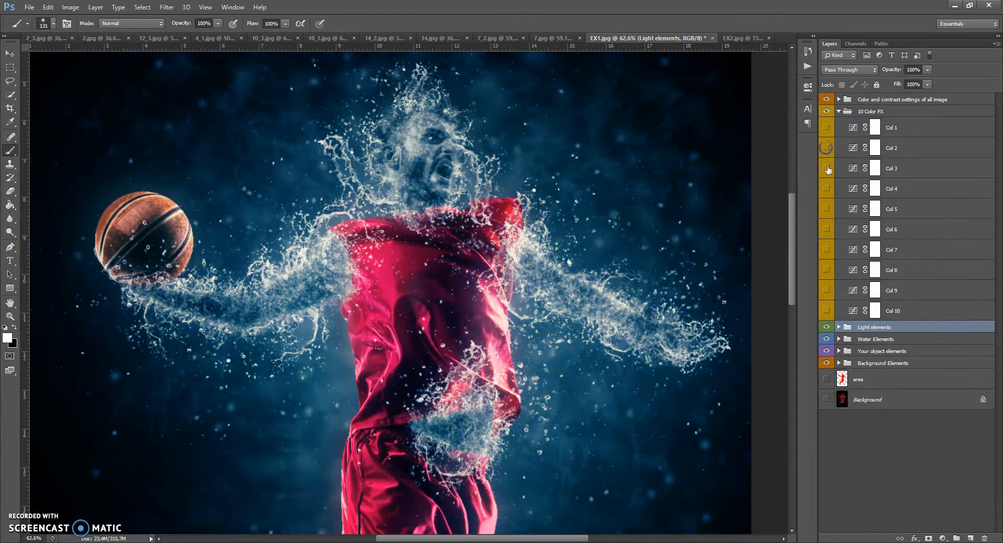
{"action": "left_click", "coordinate": [826, 168]}
{"action": "left_click", "coordinate": [827, 168]}
{"action": "left_click", "coordinate": [826, 189]}
{"action": "left_click", "coordinate": [826, 209]}
{"action": "left_click", "coordinate": [826, 230]}
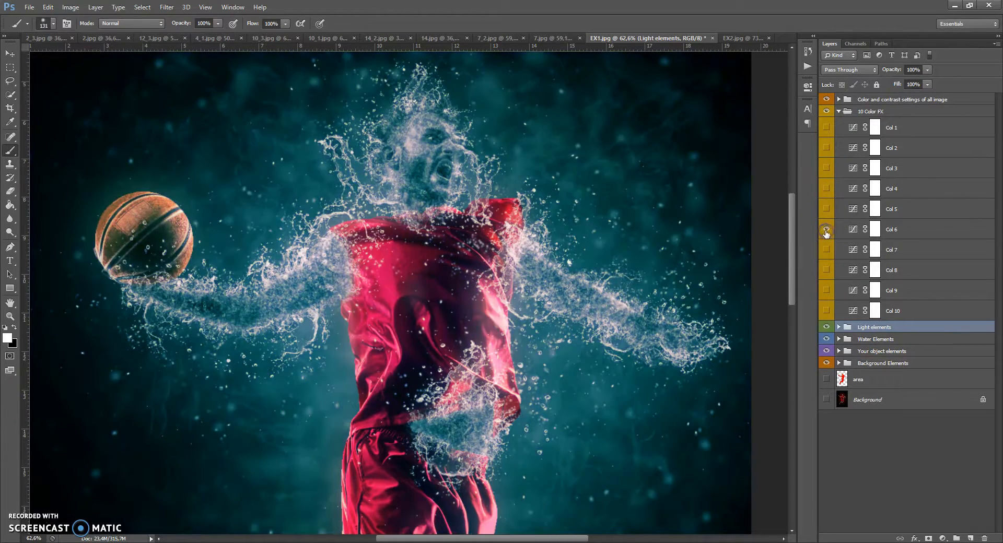
{"action": "left_click", "coordinate": [826, 230]}
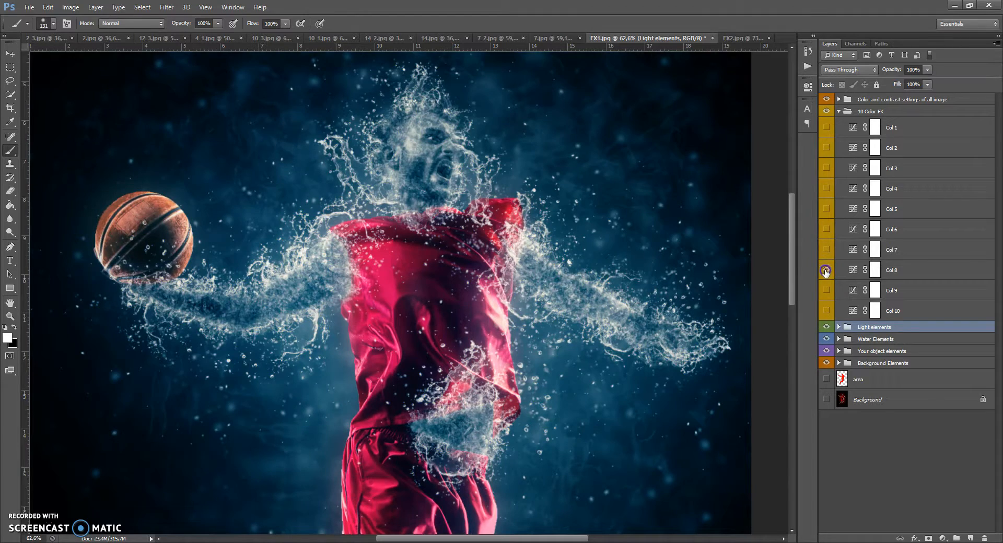
{"action": "left_click", "coordinate": [826, 291]}
{"action": "left_click", "coordinate": [826, 291]}
{"action": "left_click", "coordinate": [826, 311]}
{"action": "left_click", "coordinate": [838, 111]}
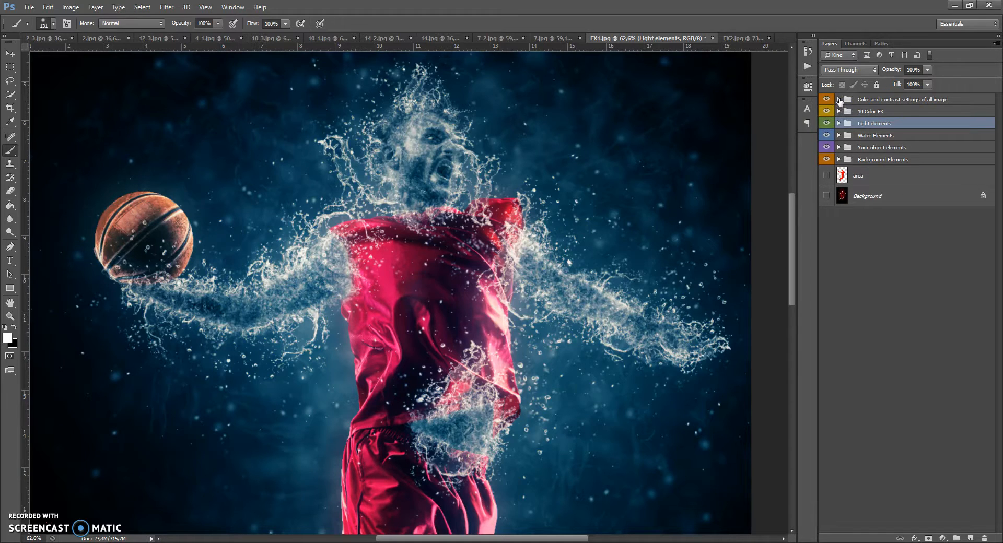
Expand the all-image colour settings group, set the Change Brightness/Contrast of all image brightness and contrast to 0, and close the panel.
{"action": "left_click", "coordinate": [838, 99]}
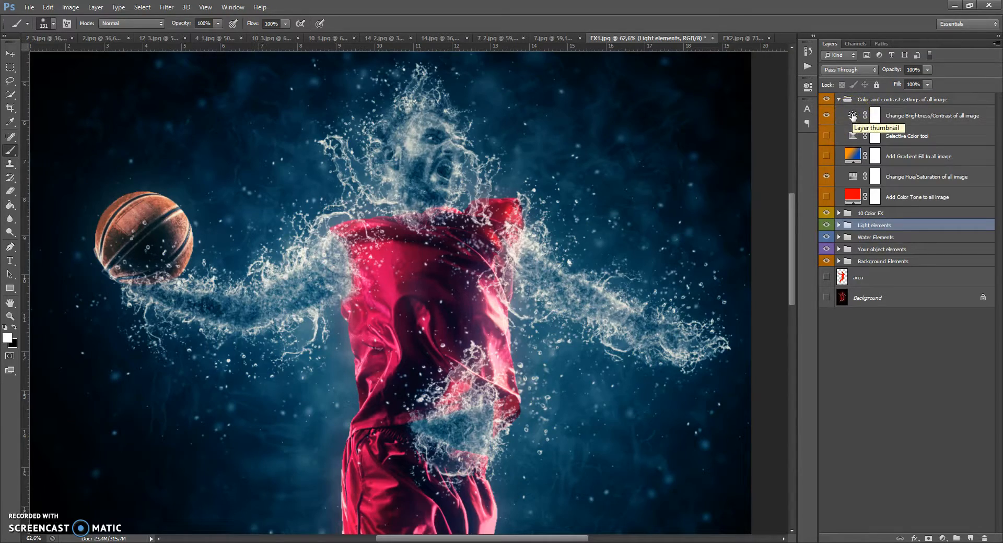
{"action": "double_click", "coordinate": [853, 116]}
{"action": "left_click", "coordinate": [717, 138]}
{"action": "left_click_drag", "start_coordinate": [716, 138], "coordinate": [677, 126]}
{"action": "type", "text": "0"}
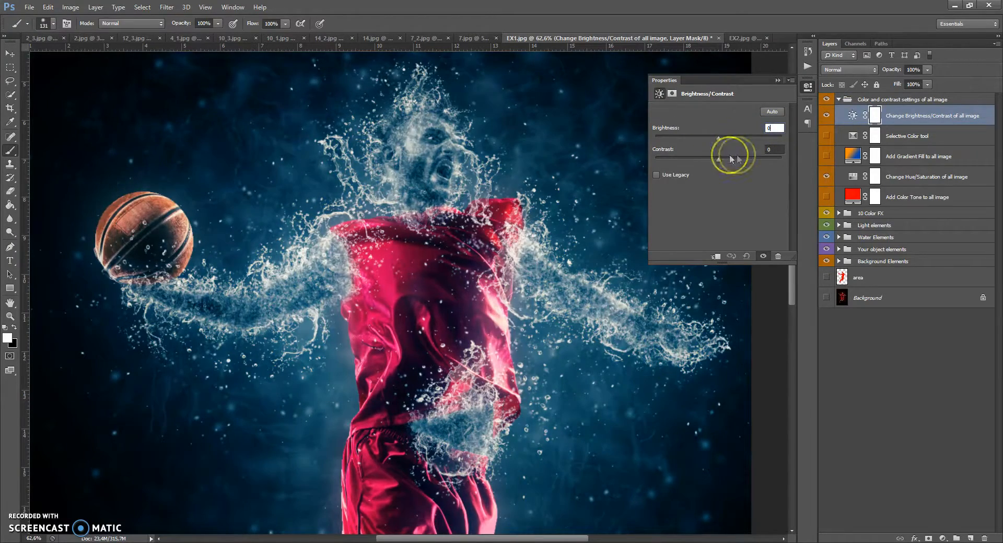
{"action": "mouse_move", "coordinate": [717, 159]}
{"action": "left_mouse_down"}
{"action": "mouse_move", "coordinate": [774, 160]}
{"action": "mouse_move", "coordinate": [729, 158]}
{"action": "left_mouse_up"}
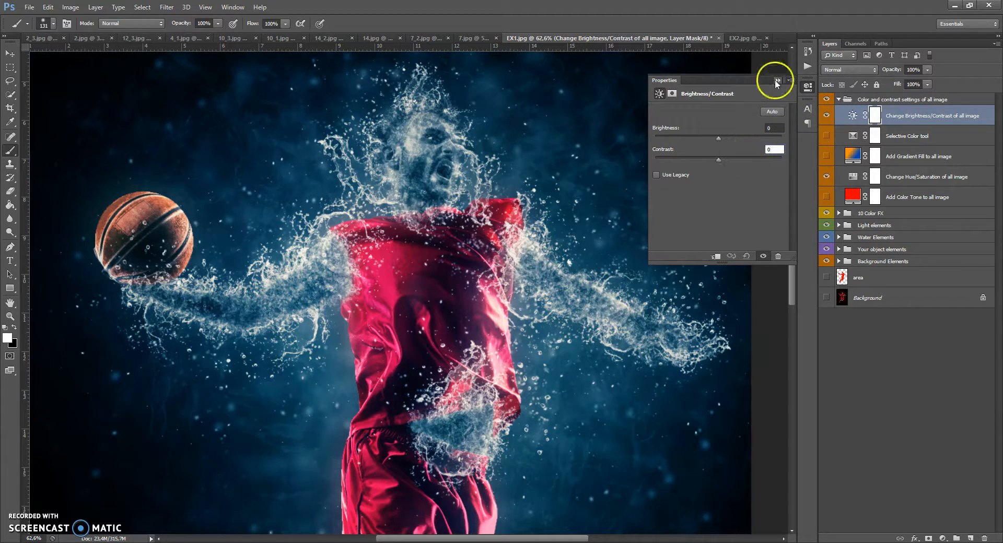
{"action": "left_click", "coordinate": [807, 86]}
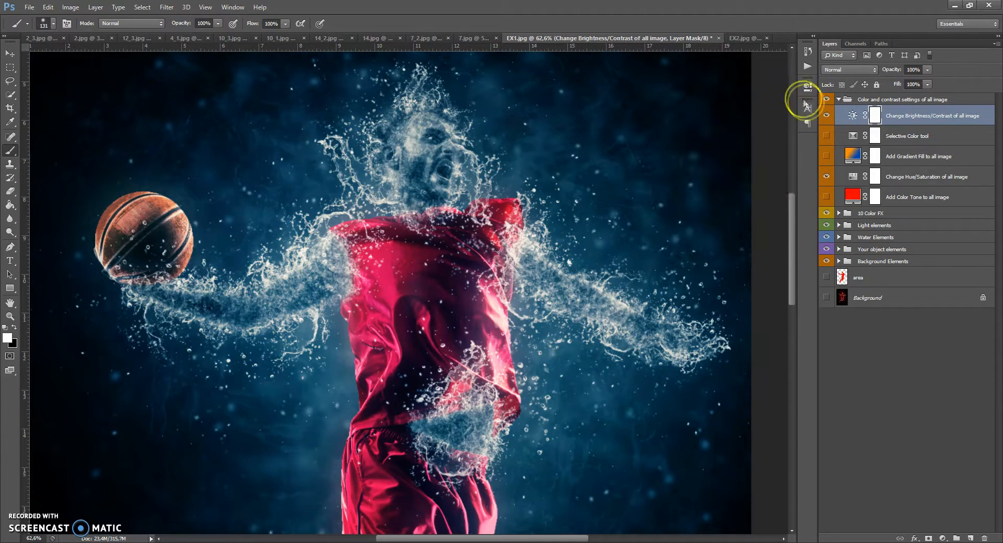
Show the Selective Color tool layer and set its Blues to Cyan +13, Magenta +5 and Yellow +10, then close the panel.
{"action": "left_click", "coordinate": [826, 136]}
{"action": "double_click", "coordinate": [852, 135]}
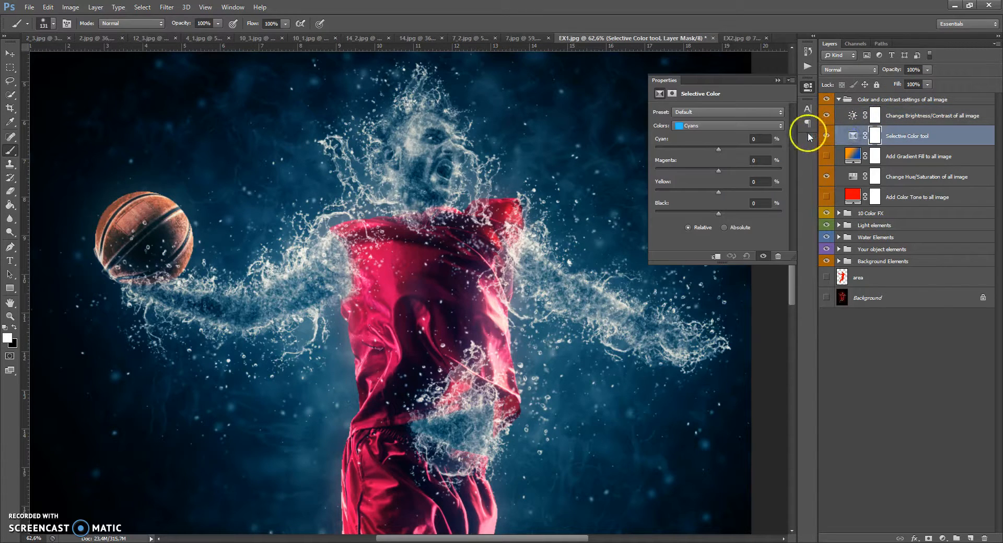
{"action": "left_click", "coordinate": [728, 125]}
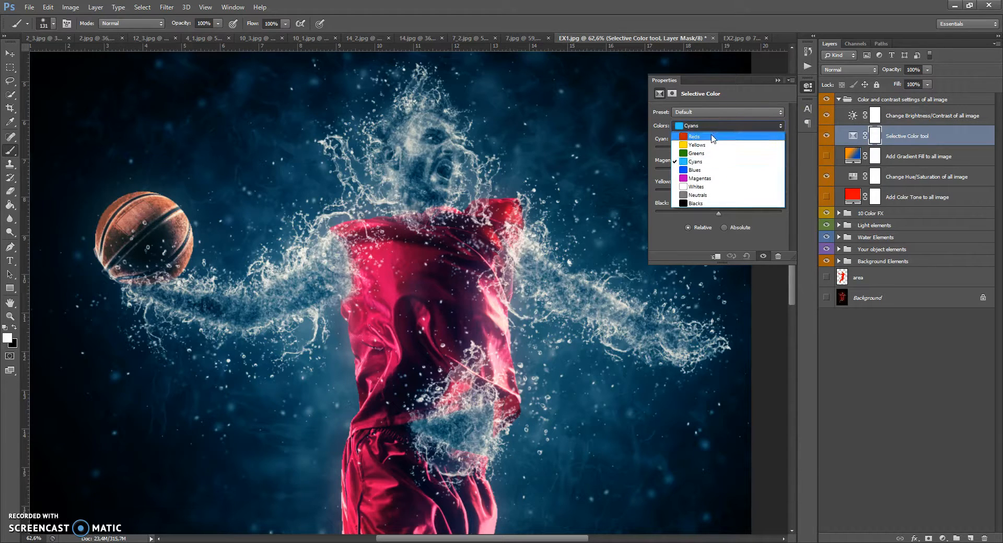
{"action": "left_click", "coordinate": [712, 137]}
{"action": "left_click", "coordinate": [702, 130]}
{"action": "left_click", "coordinate": [701, 126]}
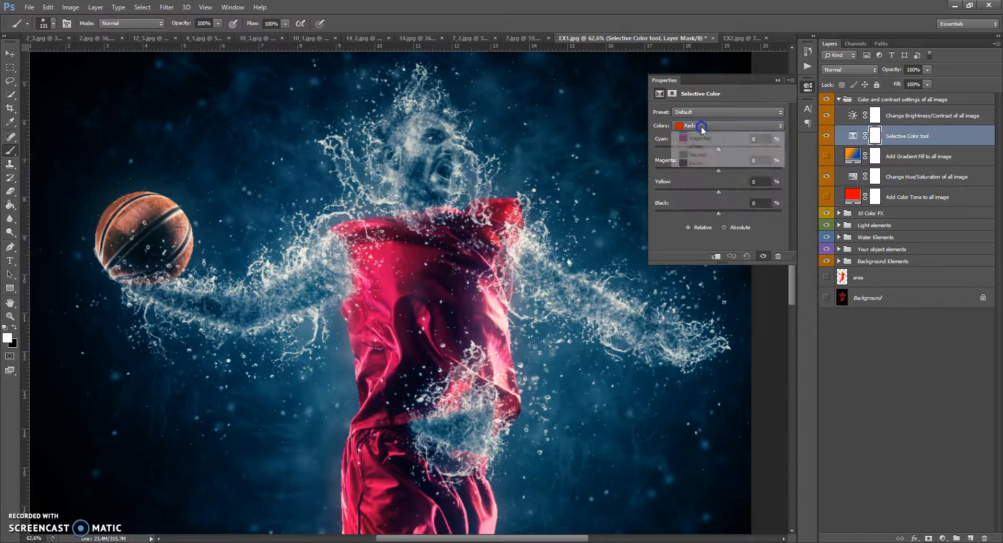
{"action": "left_click", "coordinate": [695, 137]}
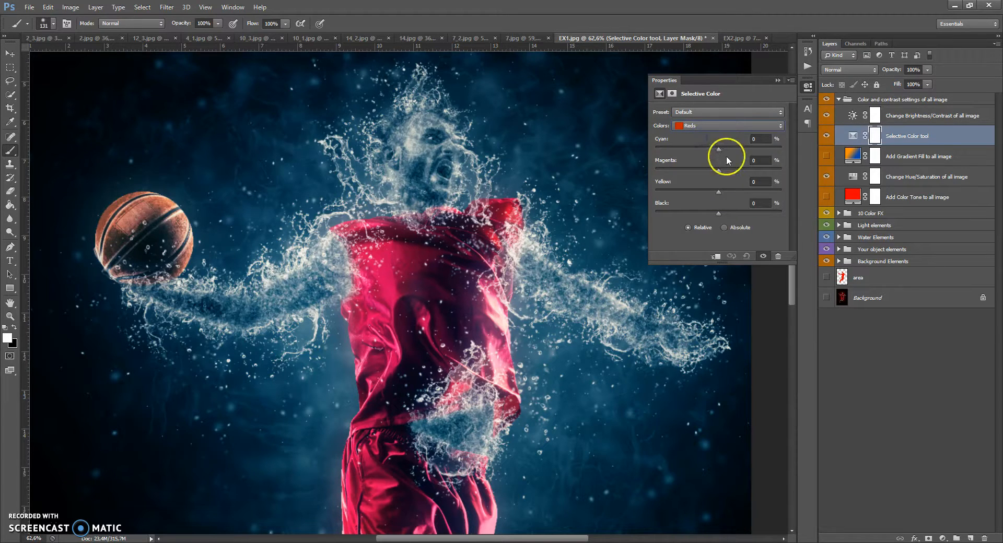
{"action": "left_click_drag", "start_coordinate": [718, 150], "coordinate": [719, 184]}
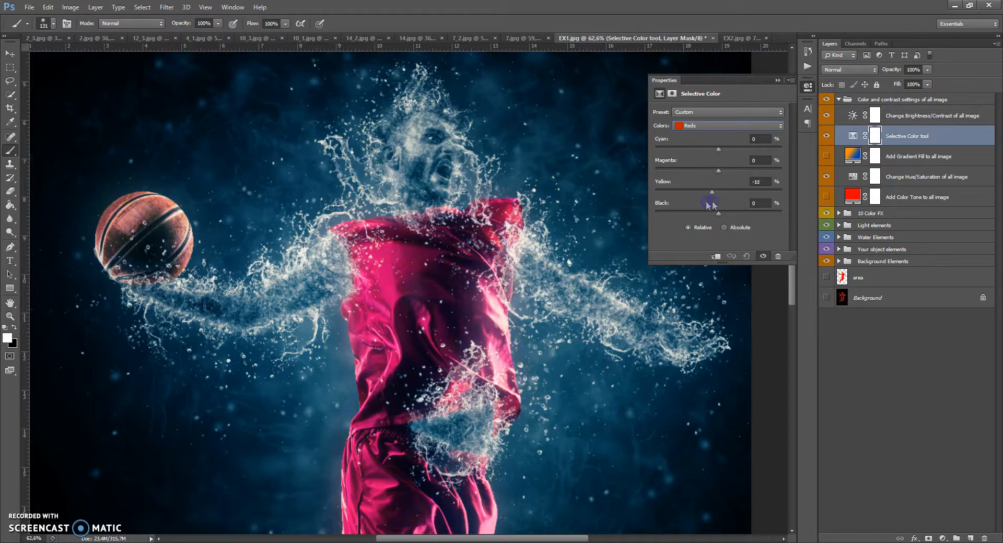
{"action": "left_click", "coordinate": [699, 125]}
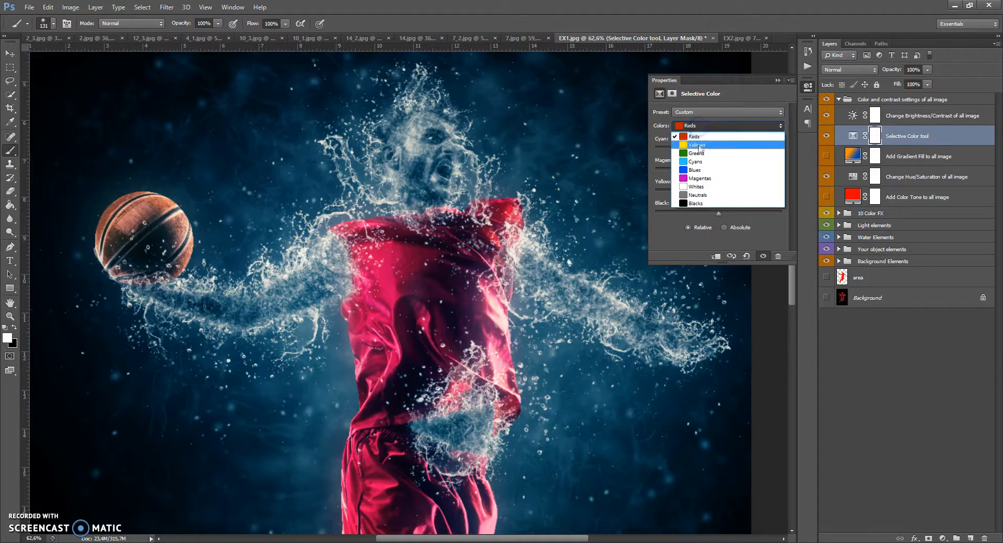
{"action": "left_click", "coordinate": [697, 170]}
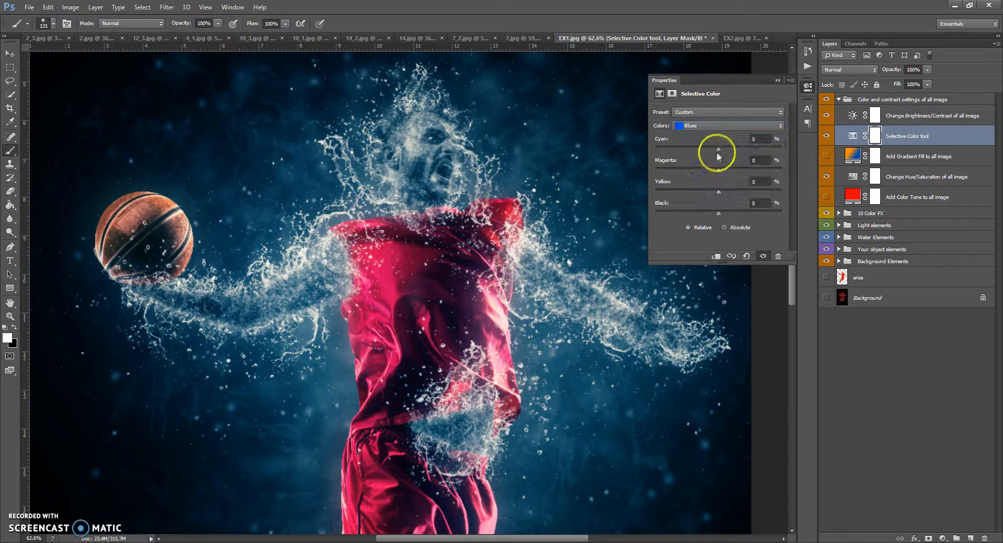
{"action": "left_click_drag", "start_coordinate": [740, 153], "coordinate": [781, 193]}
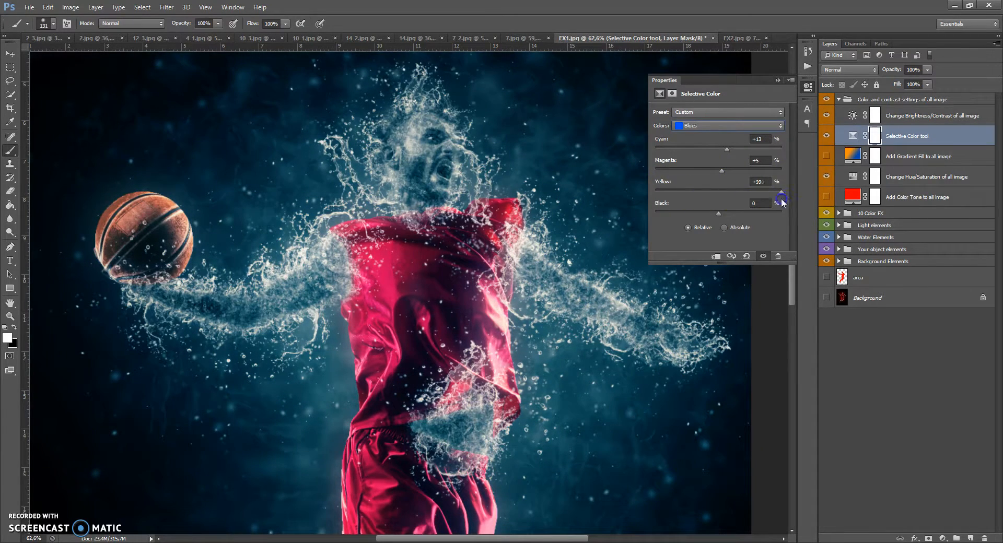
{"action": "left_click_drag", "start_coordinate": [725, 216], "coordinate": [802, 218]}
{"action": "left_click", "coordinate": [777, 80]}
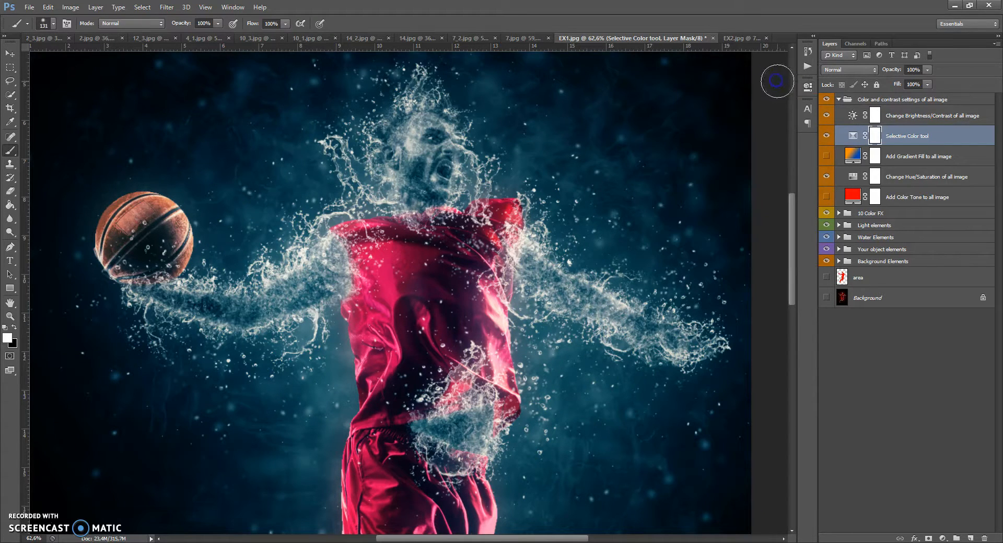
Hide the Selective Color layer, adjust the Add Color Tone to all image fill colour, and set its opacity to 62%.
{"action": "left_click", "coordinate": [827, 155]}
{"action": "left_click", "coordinate": [827, 136]}
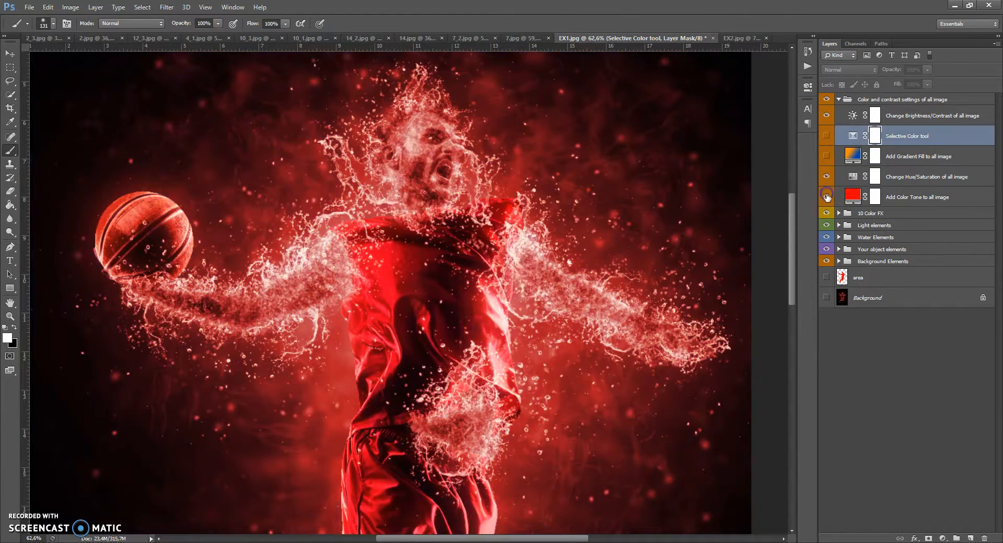
{"action": "double_click", "coordinate": [850, 197]}
{"action": "mouse_move", "coordinate": [760, 186]}
{"action": "left_mouse_down"}
{"action": "mouse_move", "coordinate": [762, 300]}
{"action": "mouse_move", "coordinate": [761, 179]}
{"action": "left_mouse_up"}
{"action": "left_click", "coordinate": [829, 180]}
{"action": "left_click", "coordinate": [927, 70]}
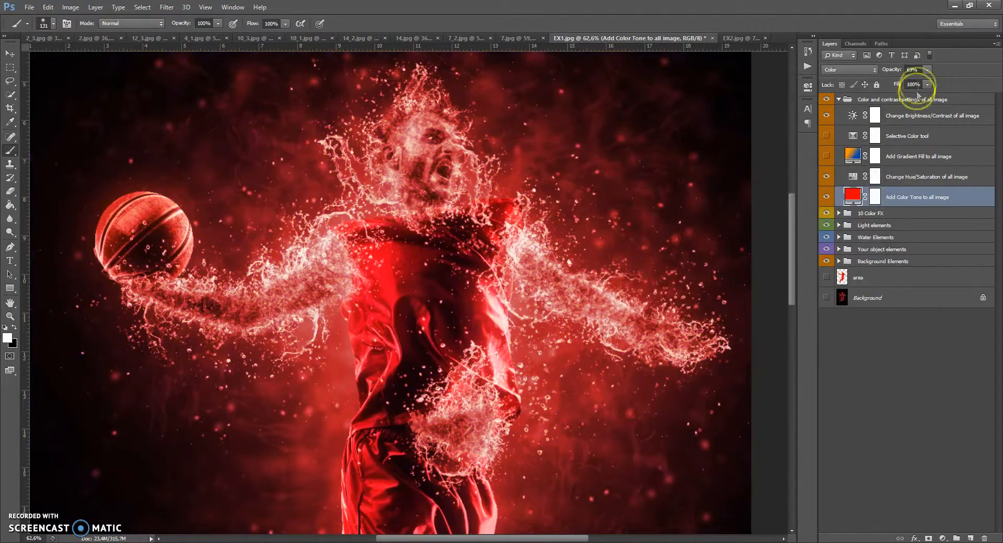
{"action": "left_click_drag", "start_coordinate": [924, 80], "coordinate": [896, 82]}
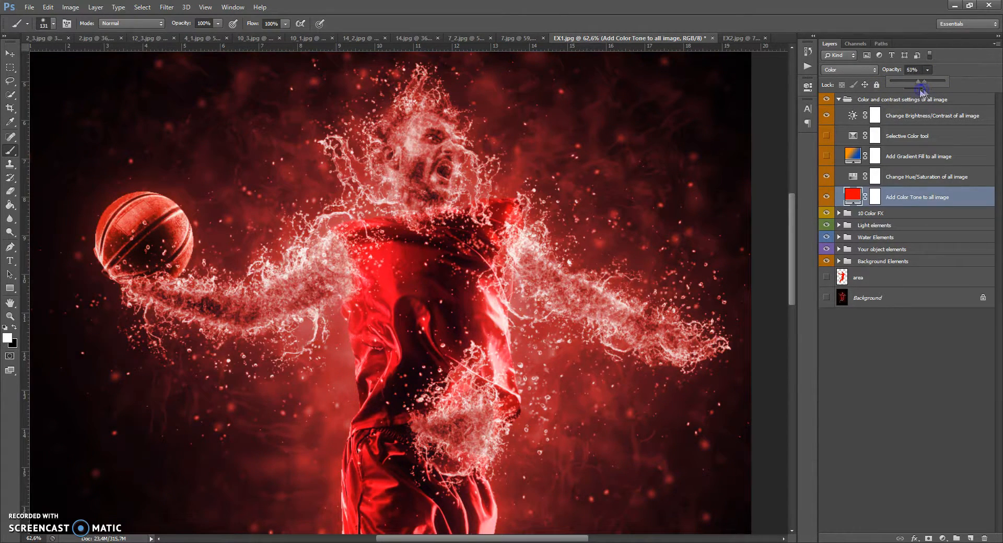
Try a hue of -143 on the Change Hue/Saturation of all image adjustment, close the panel, and hide that layer.
{"action": "double_click", "coordinate": [852, 176]}
{"action": "left_click_drag", "start_coordinate": [719, 151], "coordinate": [669, 152]}
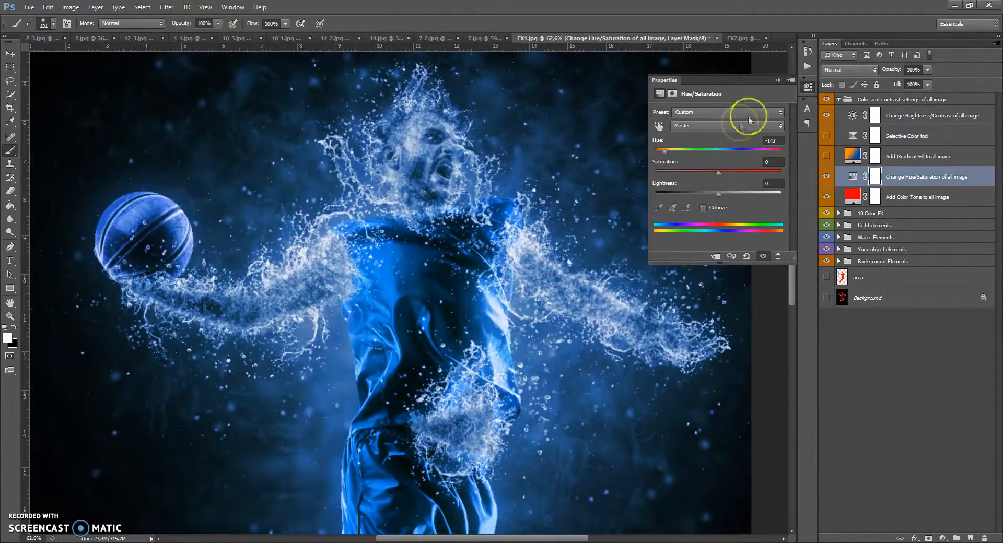
{"action": "left_click", "coordinate": [777, 80]}
{"action": "left_click", "coordinate": [826, 176]}
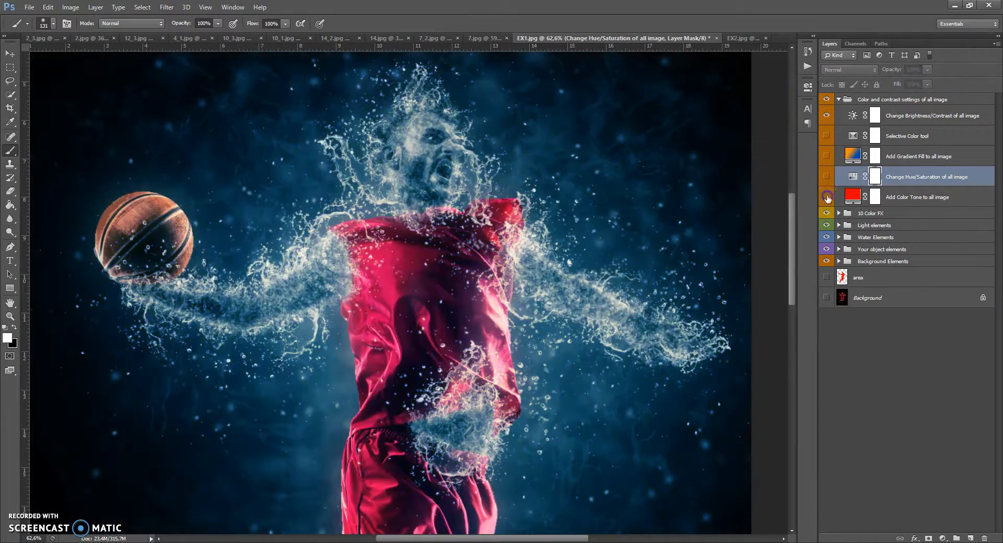
Show the Add Gradient Fill to all image layer, open its gradient fill settings, and reposition the gradient across the photo.
{"action": "left_click", "coordinate": [826, 156]}
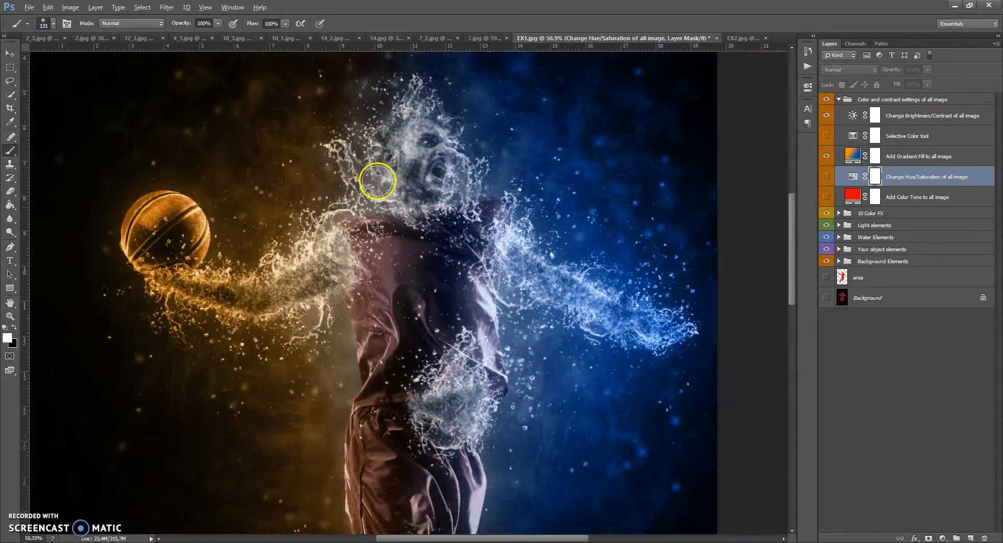
{"action": "scroll", "coordinate": [405, 191], "scroll_direction": "down", "scroll_amount": 4}
{"action": "scroll", "coordinate": [405, 191], "scroll_direction": "up", "scroll_amount": 2}
{"action": "double_click", "coordinate": [852, 156]}
{"action": "left_click_drag", "start_coordinate": [472, 218], "coordinate": [349, 249]}
{"action": "left_click_drag", "start_coordinate": [218, 249], "coordinate": [563, 229]}
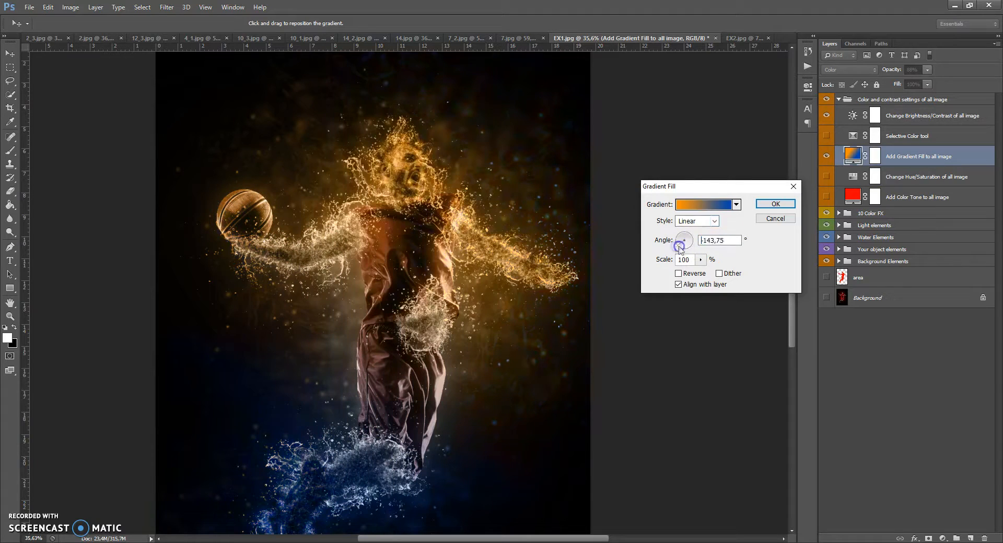
{"action": "left_click_drag", "start_coordinate": [329, 338], "coordinate": [445, 230]}
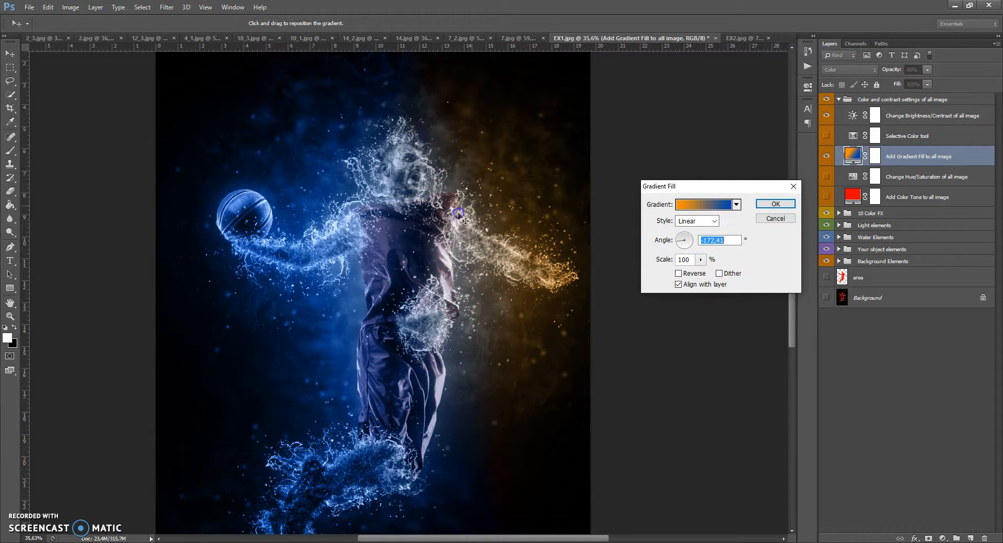
Edit the gradient and change its left colour stop to red.
{"action": "left_click", "coordinate": [695, 204]}
{"action": "left_click", "coordinate": [702, 327]}
{"action": "double_click", "coordinate": [701, 328]}
{"action": "left_click", "coordinate": [761, 169]}
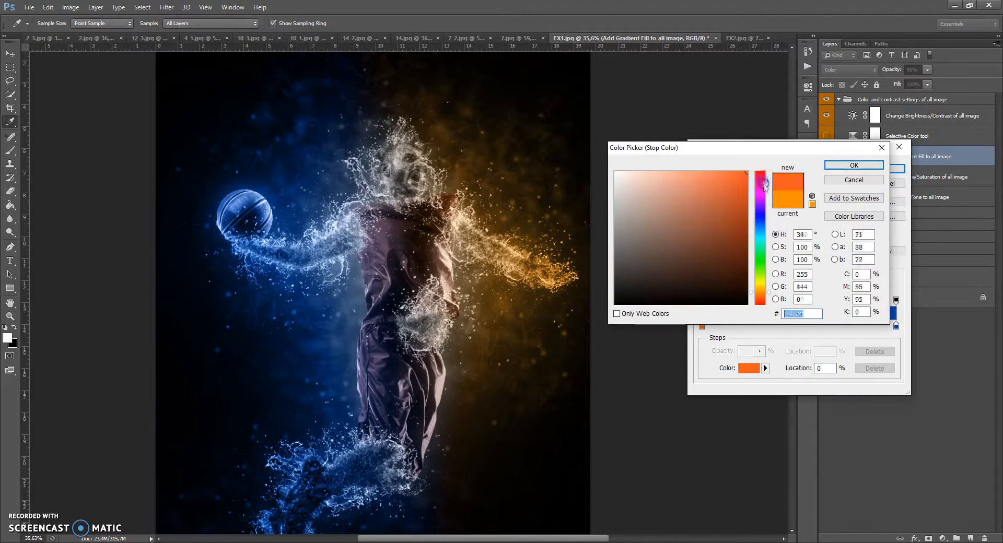
{"action": "left_click", "coordinate": [846, 168]}
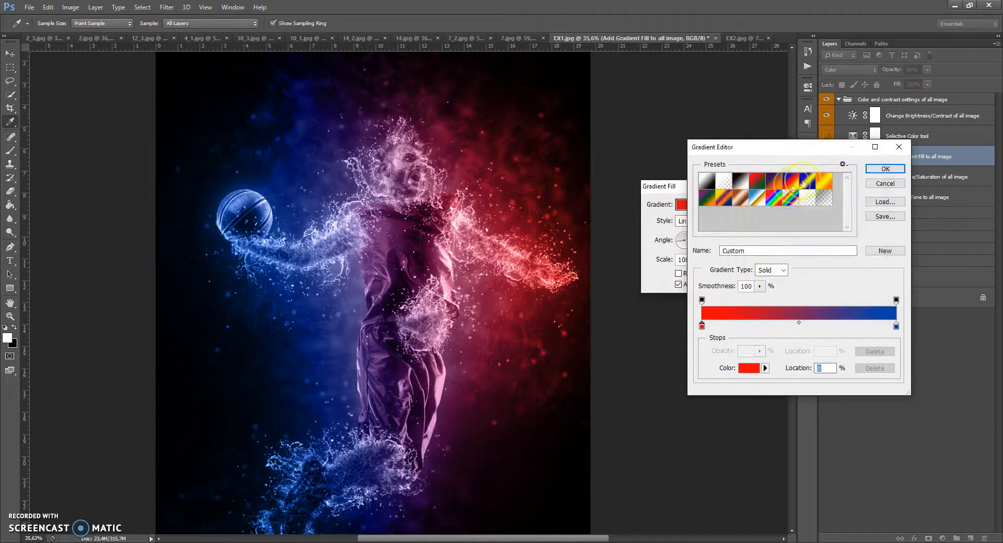
{"action": "left_click", "coordinate": [877, 170]}
Set the gradient style to Radial and scale to 159%, reposition it over the player, and confirm.
{"action": "left_click", "coordinate": [713, 221]}
{"action": "left_click", "coordinate": [701, 241]}
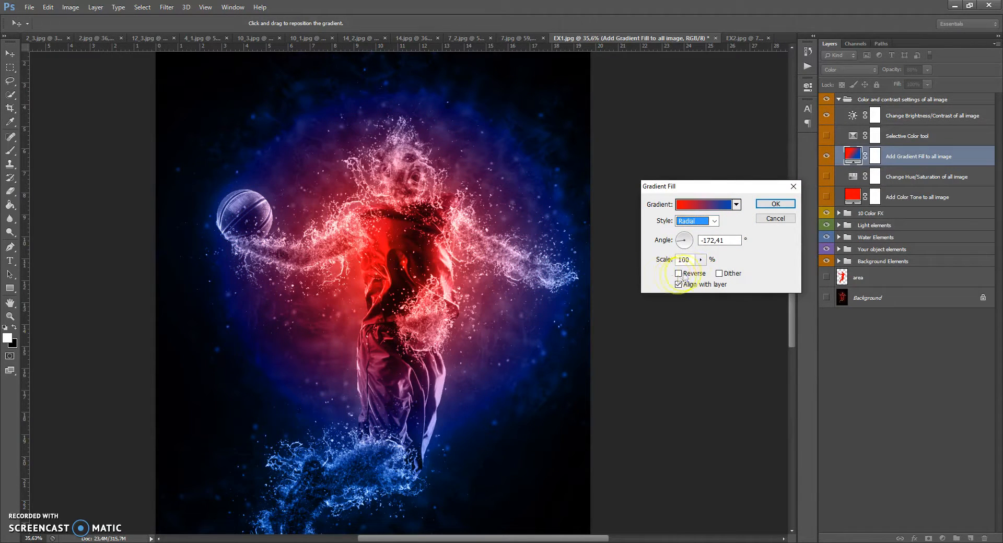
{"action": "left_click", "coordinate": [701, 260]}
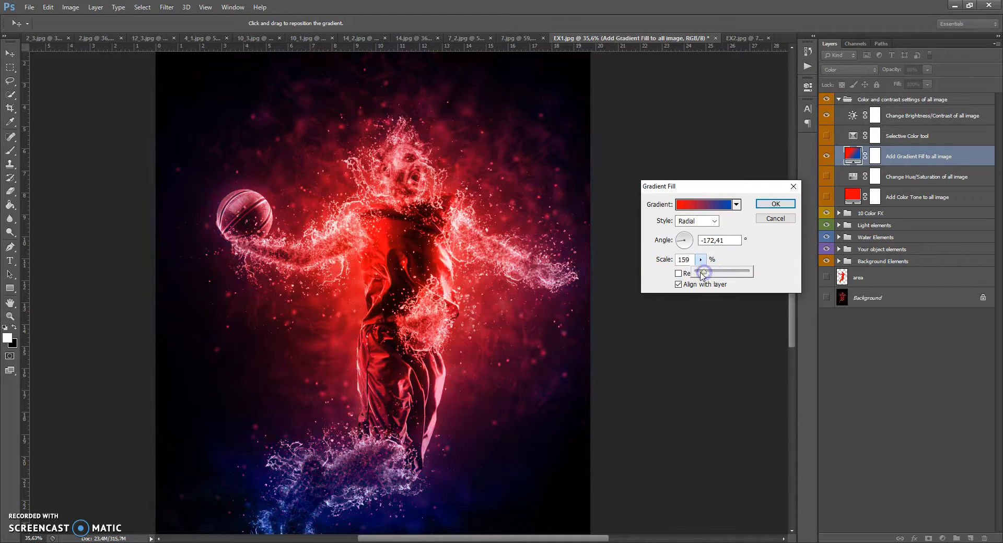
{"action": "left_click_drag", "start_coordinate": [504, 264], "coordinate": [351, 263]}
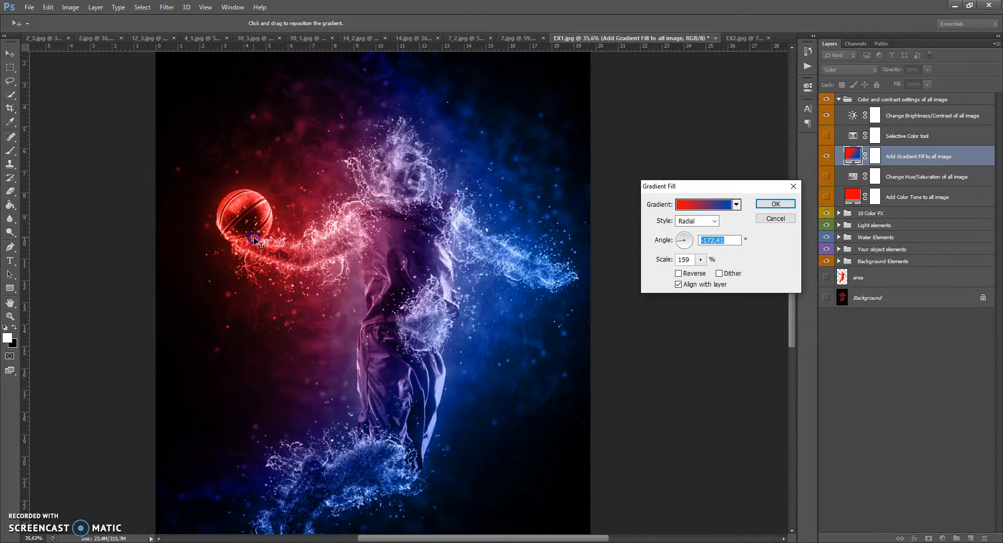
{"action": "left_click_drag", "start_coordinate": [534, 213], "coordinate": [453, 262]}
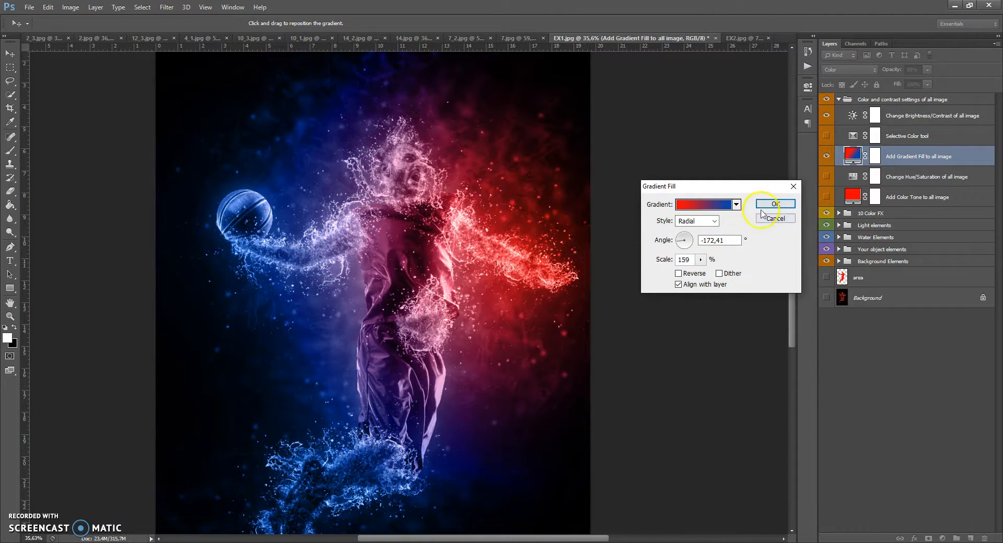
{"action": "left_click", "coordinate": [775, 204]}
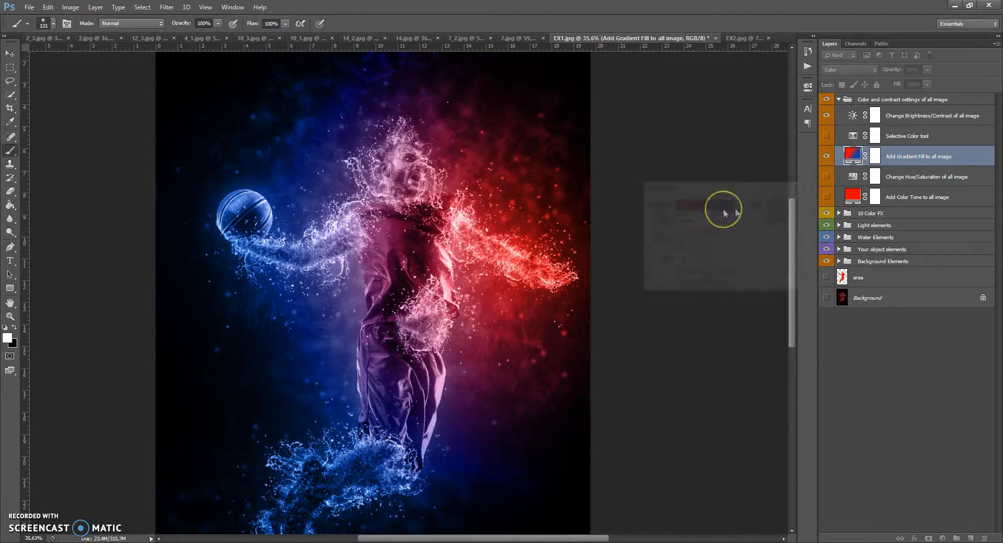
Hide the gradient fill layer, collapse the colour settings group, and group all effect folders together.
{"action": "left_click", "coordinate": [824, 157]}
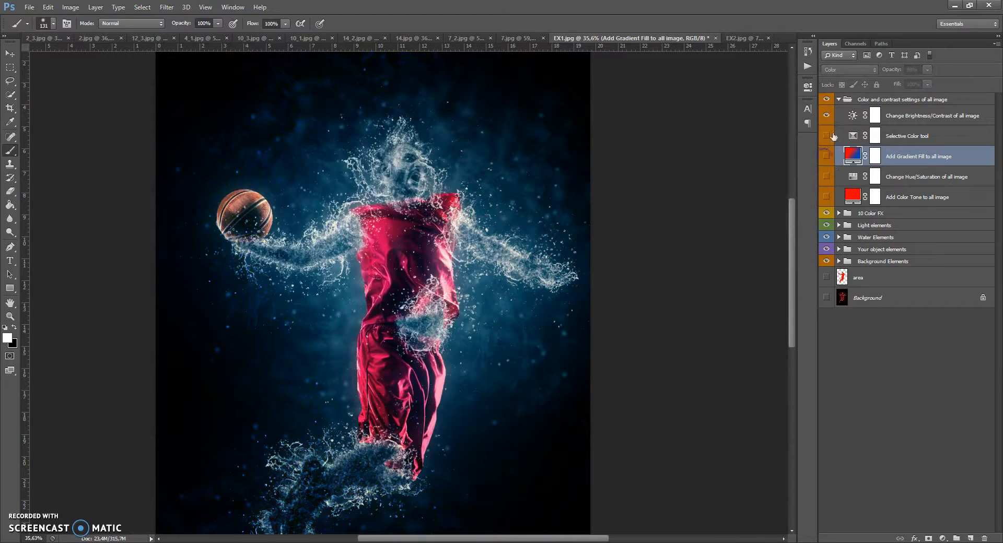
{"action": "left_click", "coordinate": [839, 99]}
{"action": "left_click", "coordinate": [849, 160], "text": "shift"}
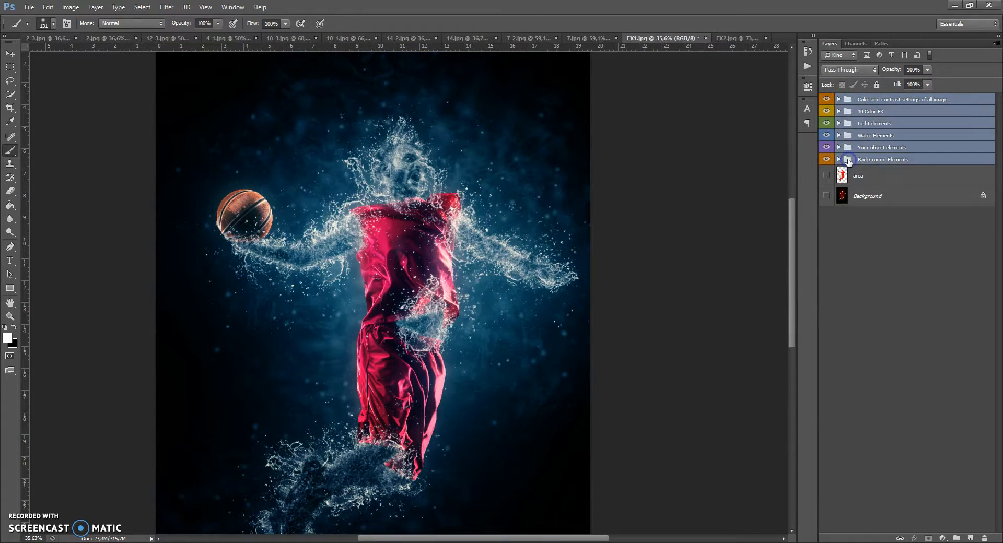
{"action": "key", "text": "ctrl+g"}
Toggle the new group's visibility to compare the effect with the original photo.
{"action": "left_click", "coordinate": [826, 99]}
{"action": "left_click", "coordinate": [826, 99]}
{"action": "left_click", "coordinate": [826, 99]}
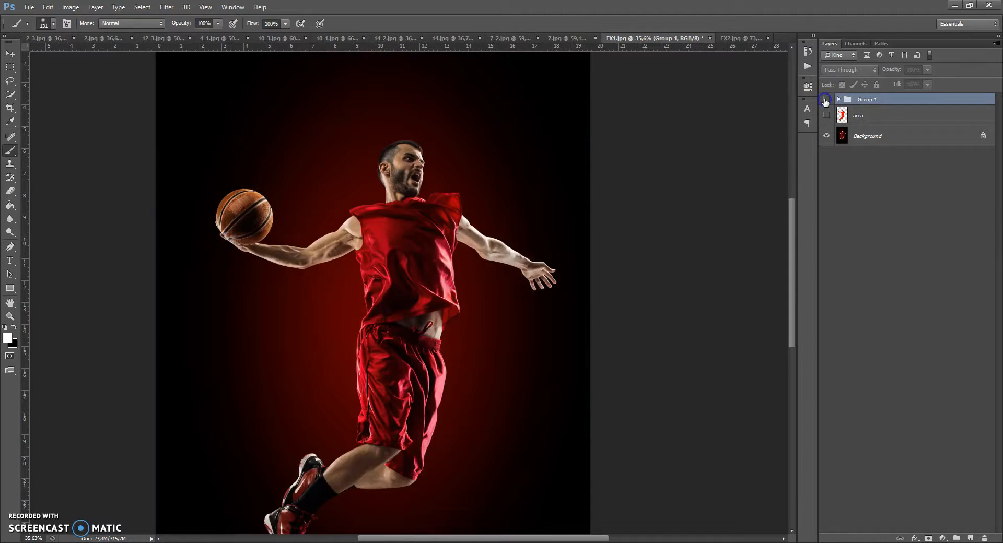
{"action": "left_click", "coordinate": [826, 99]}
{"action": "left_click", "coordinate": [826, 99]}
{"action": "left_click", "coordinate": [826, 99]}
{"action": "left_click", "coordinate": [826, 99]}
{"action": "left_click", "coordinate": [826, 99]}
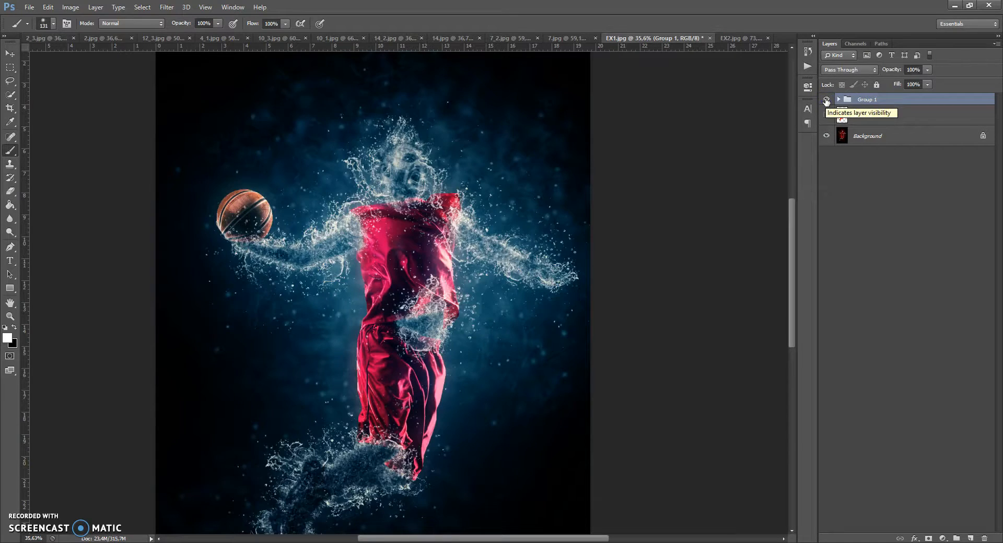
{"action": "left_click", "coordinate": [826, 99]}
{"action": "left_click", "coordinate": [825, 99]}
{"action": "left_click", "coordinate": [846, 102]}
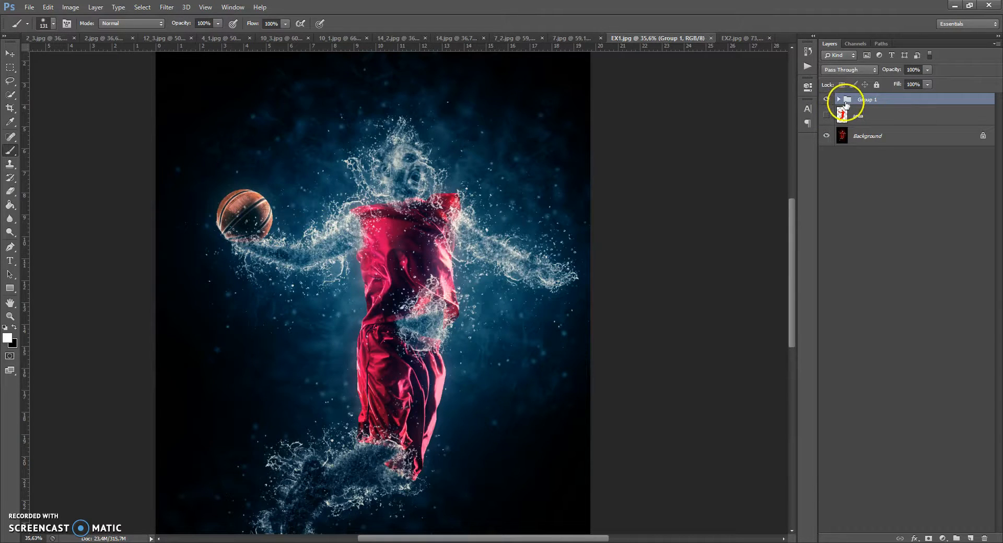
Switch to the EX2 document and add a new layer named area.
{"action": "left_click", "coordinate": [742, 39]}
{"action": "scroll", "coordinate": [402, 207], "scroll_direction": "down", "scroll_amount": 2}
{"action": "scroll", "coordinate": [404, 209], "scroll_direction": "up", "scroll_amount": 2}
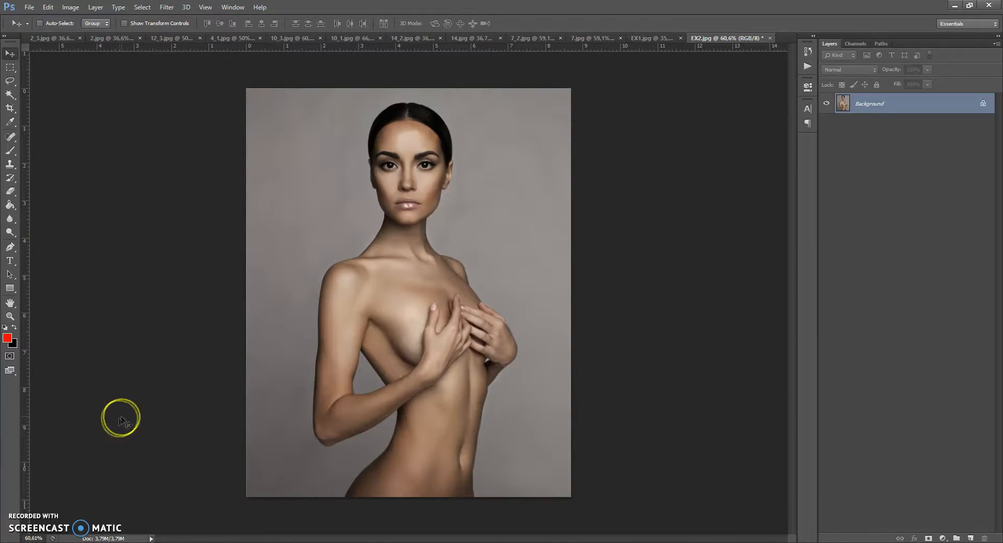
{"action": "left_click", "coordinate": [969, 538]}
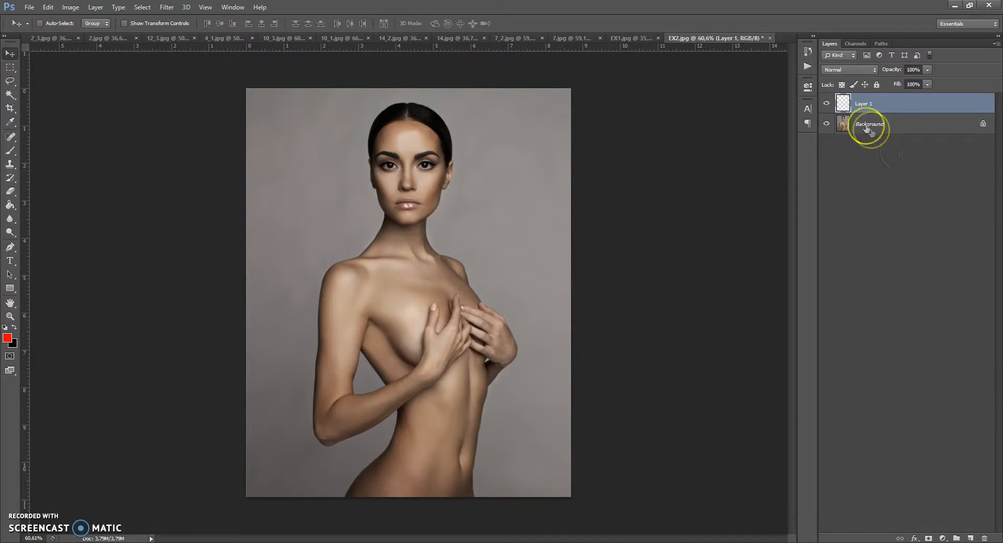
{"action": "left_click", "coordinate": [904, 104]}
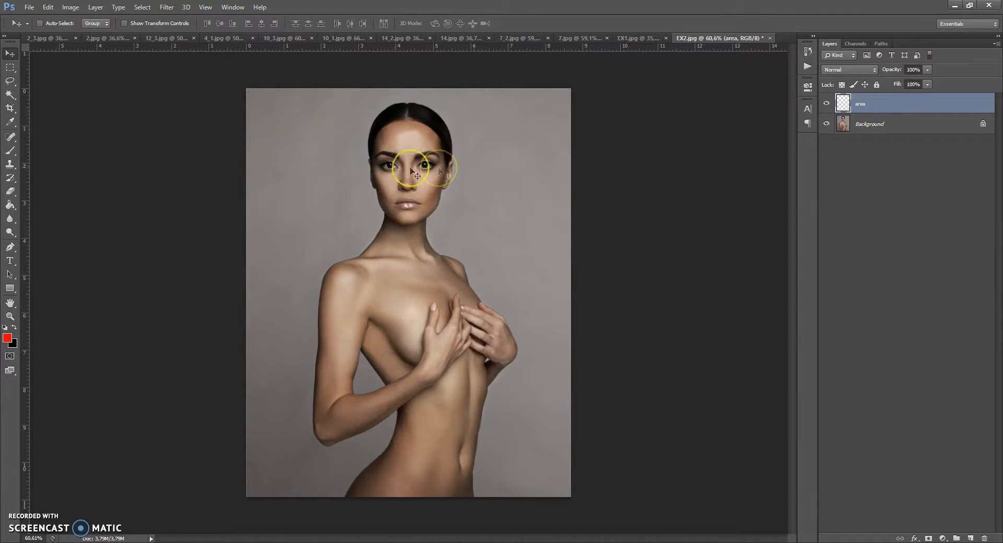
Use the Magic Wand on the Background layer to select the backdrop around the model, including enclosed gaps.
{"action": "left_click", "coordinate": [9, 96]}
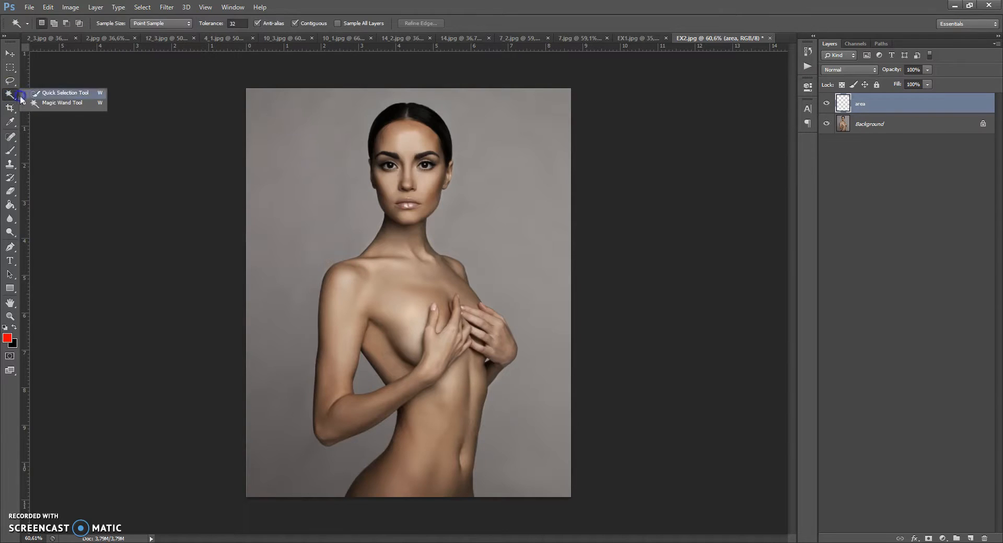
{"action": "left_click", "coordinate": [42, 105]}
{"action": "left_click", "coordinate": [836, 124]}
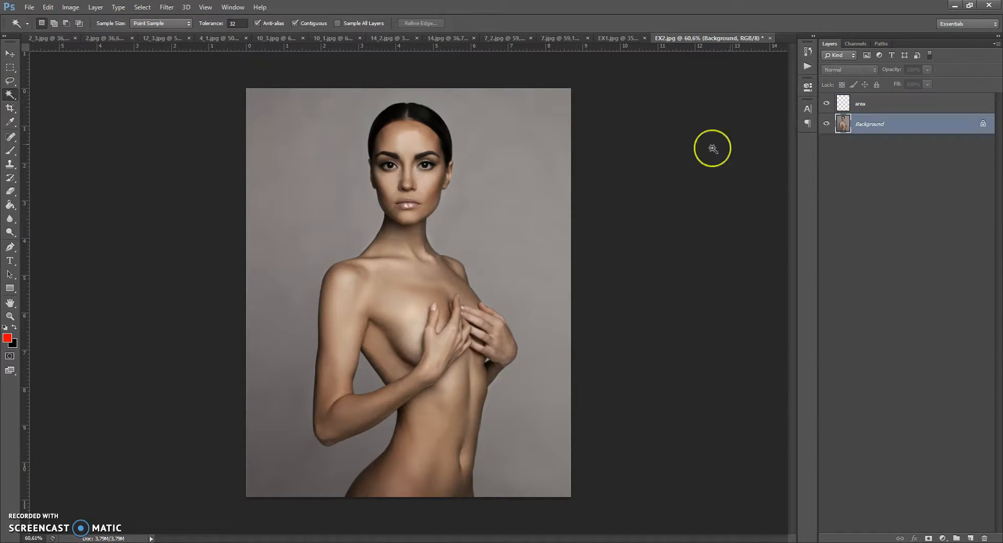
{"action": "left_click", "coordinate": [461, 275]}
{"action": "left_click", "coordinate": [287, 393], "text": "shift"}
{"action": "left_click", "coordinate": [374, 376], "text": "shift"}
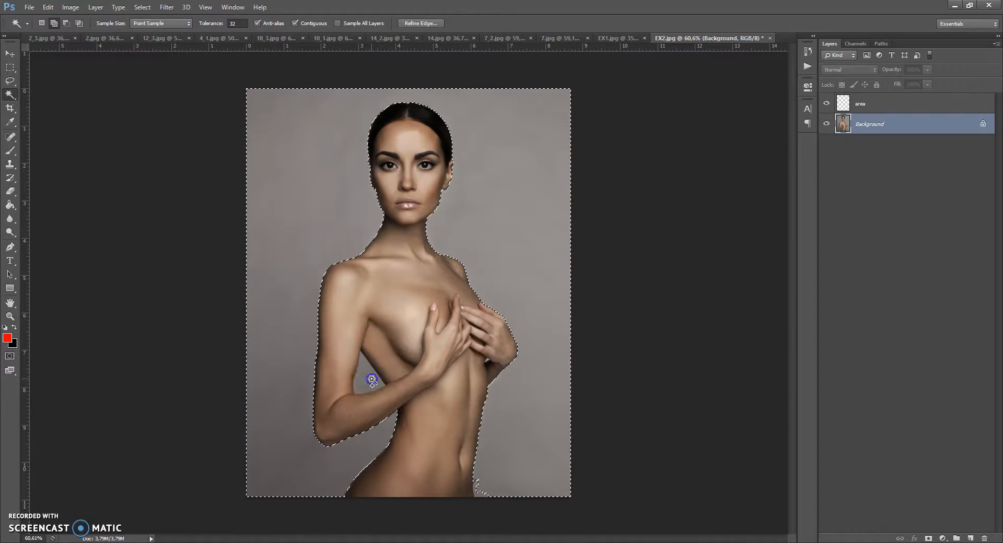
{"action": "left_click", "coordinate": [487, 364], "text": "shift"}
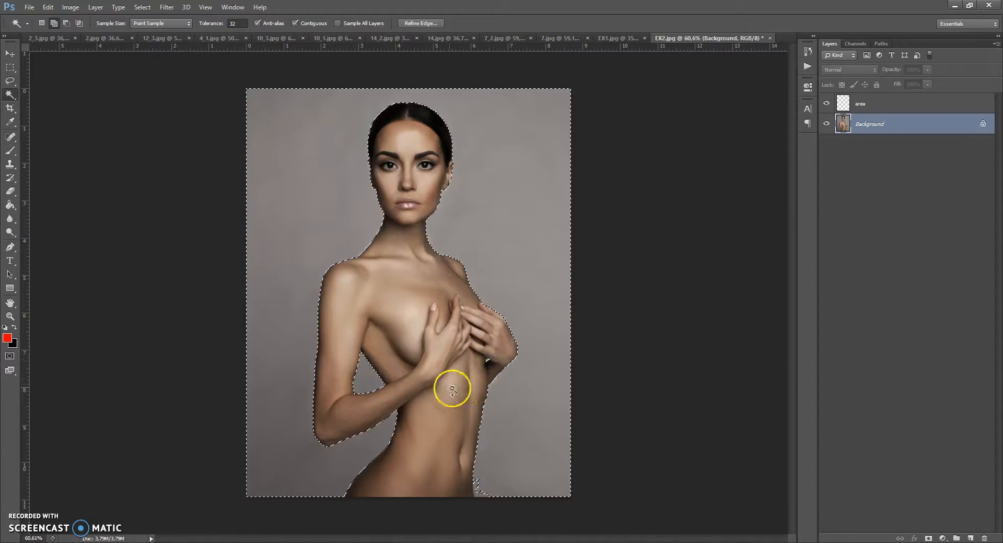
{"action": "left_click", "coordinate": [480, 495], "text": "shift"}
Expand the selection and then invert it to select the model.
{"action": "left_click", "coordinate": [142, 6]}
{"action": "left_click", "coordinate": [285, 142]}
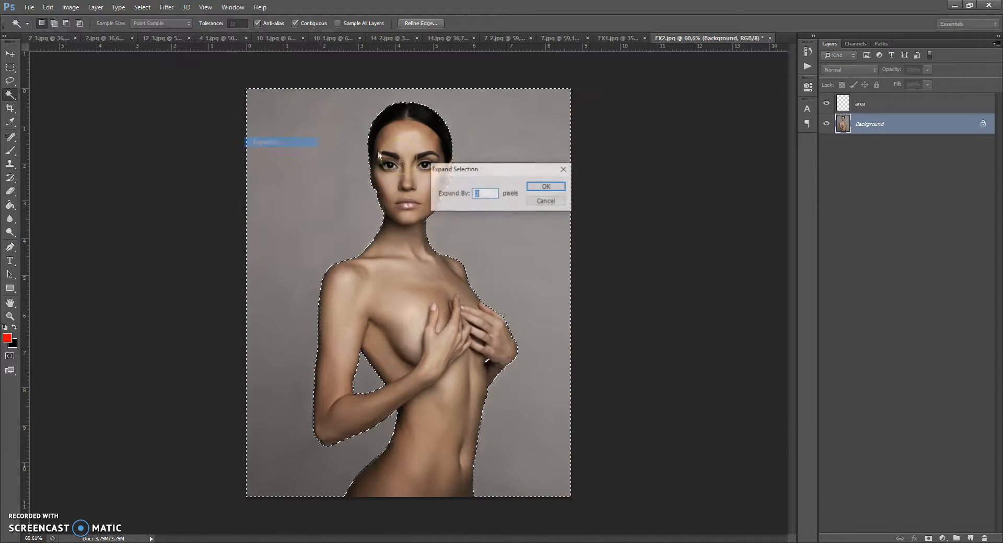
{"action": "left_click", "coordinate": [544, 189]}
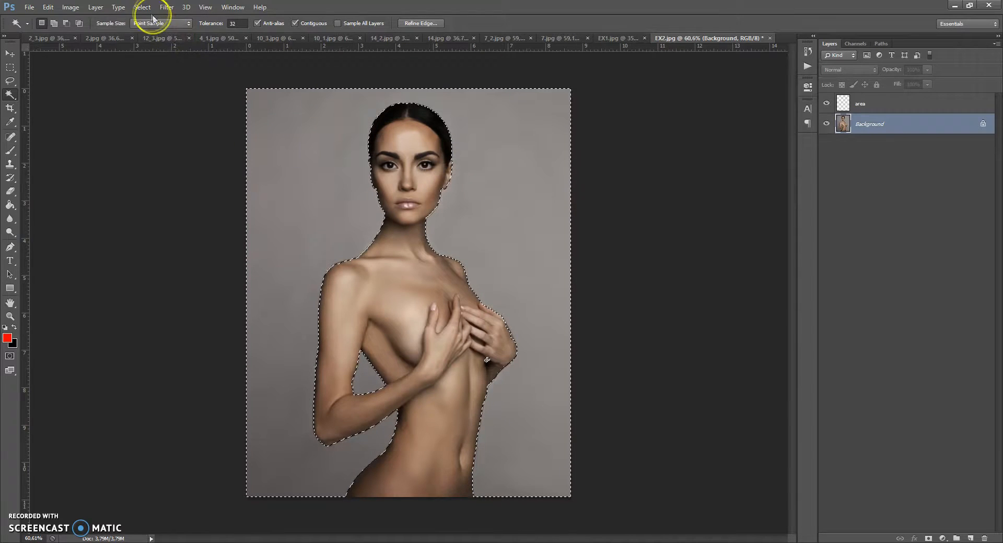
{"action": "left_click", "coordinate": [143, 7]}
{"action": "left_click", "coordinate": [154, 49]}
Fill the model's selection with red on the area layer.
{"action": "left_click", "coordinate": [857, 103]}
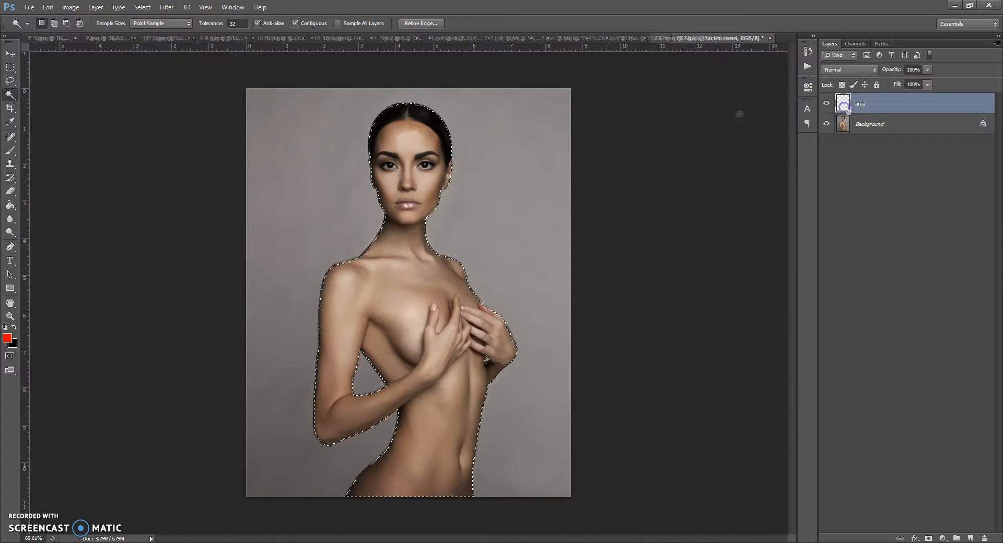
{"action": "left_click", "coordinate": [10, 206]}
{"action": "left_click", "coordinate": [385, 273]}
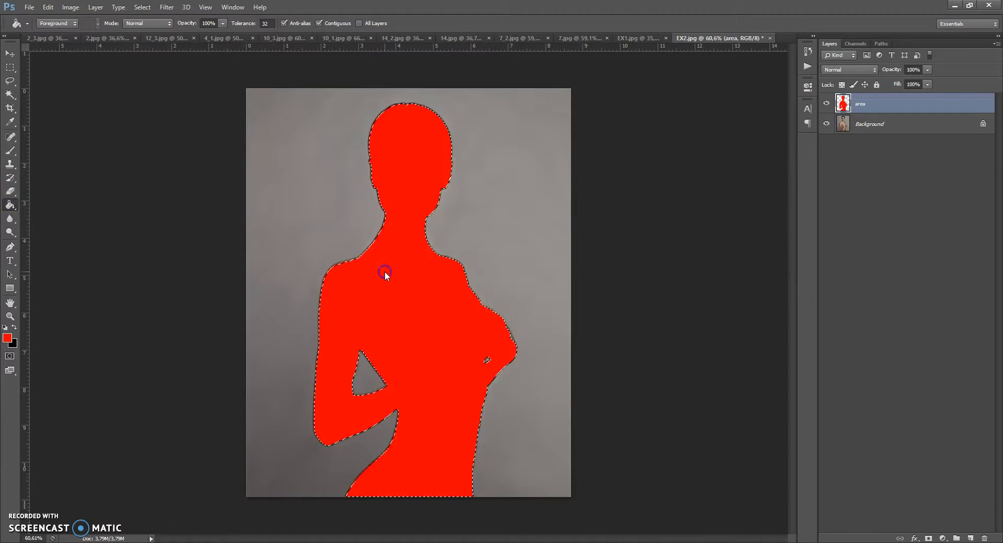
Extend the canvas above and below the image with the Crop tool and commit the crop.
{"action": "scroll", "coordinate": [403, 155], "scroll_direction": "up", "scroll_amount": 1}
{"action": "scroll", "coordinate": [405, 156], "scroll_direction": "down", "scroll_amount": 1}
{"action": "scroll", "coordinate": [404, 155], "scroll_direction": "up", "scroll_amount": 1}
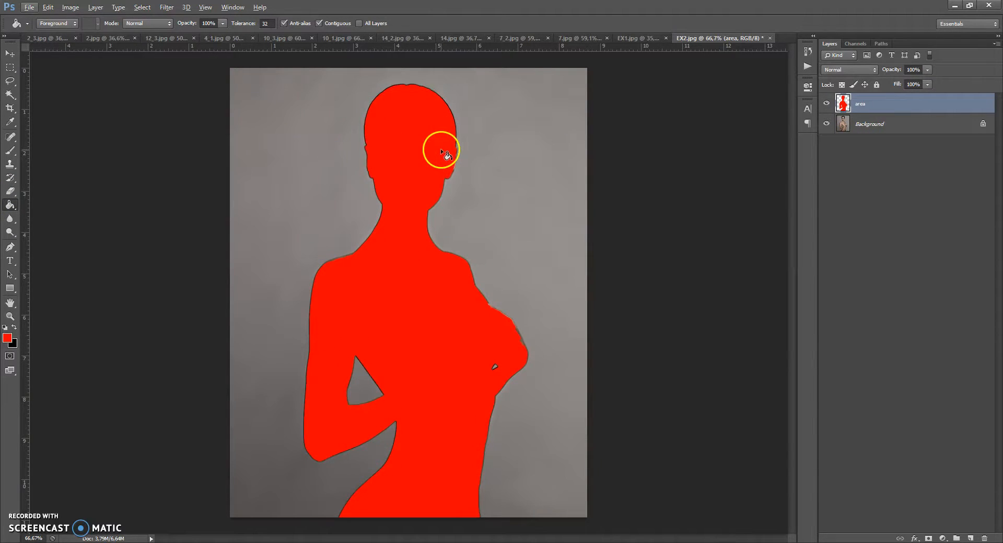
{"action": "scroll", "coordinate": [442, 152], "scroll_direction": "down", "scroll_amount": 1}
{"action": "left_click", "coordinate": [10, 108]}
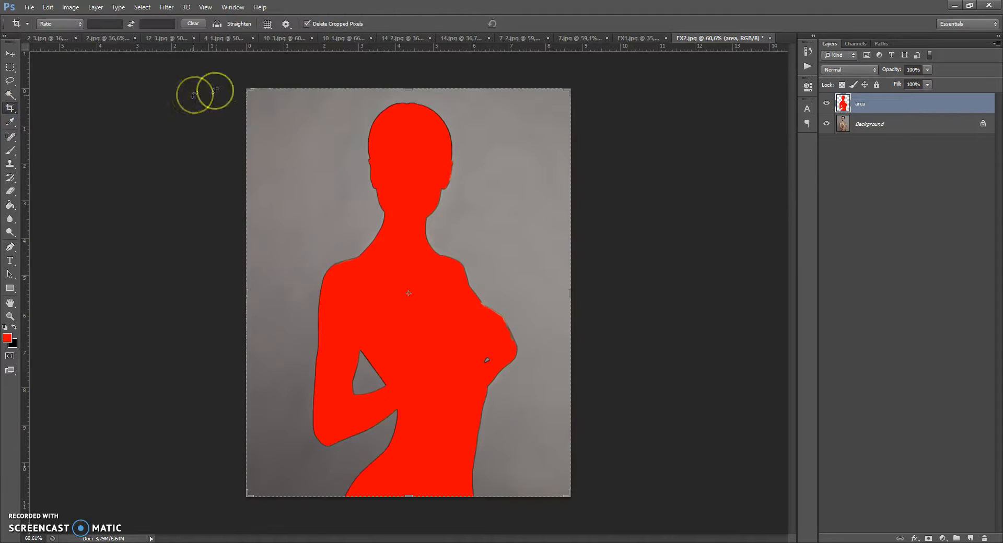
{"action": "scroll", "coordinate": [385, 168], "scroll_direction": "down", "scroll_amount": 1}
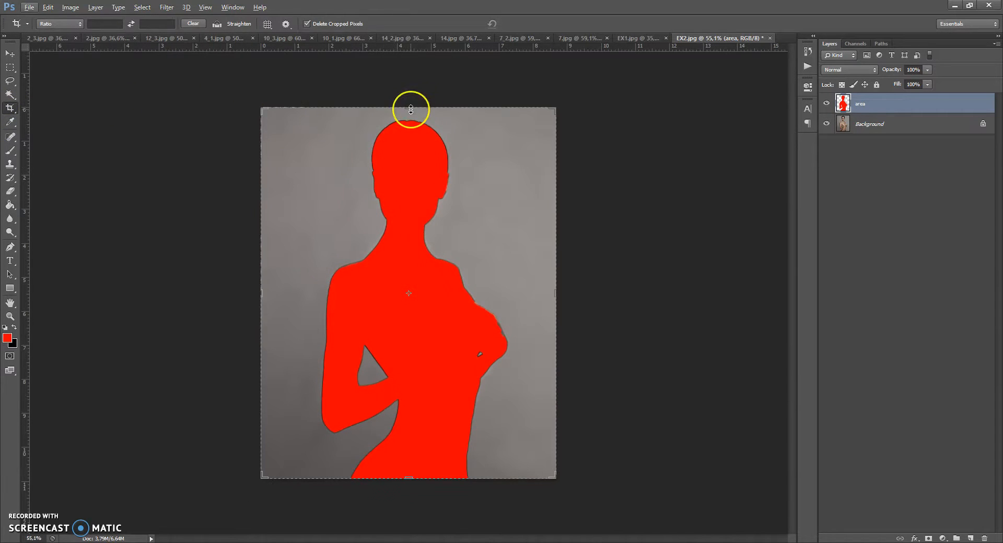
{"action": "left_click_drag", "start_coordinate": [410, 109], "coordinate": [413, 69]}
{"action": "key", "text": "Return"}
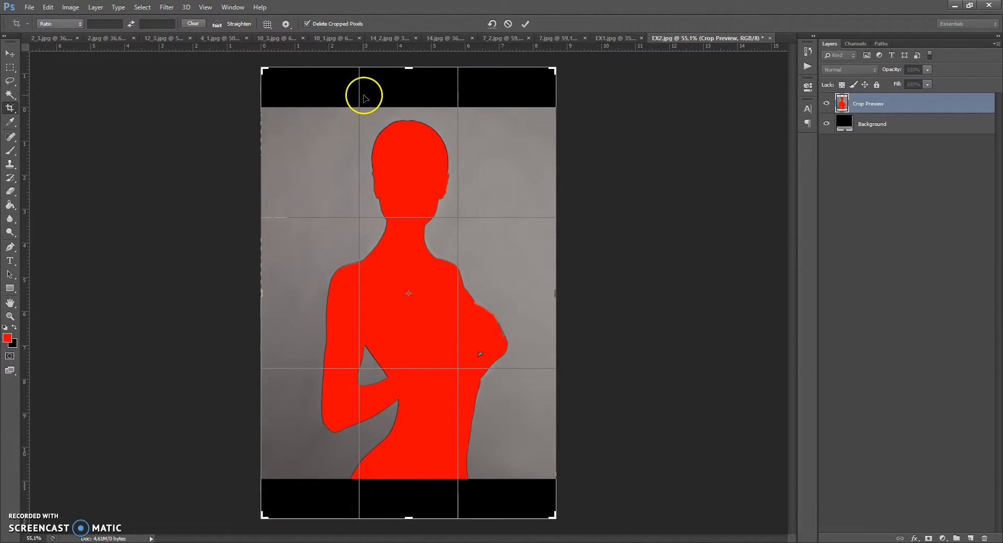
{"action": "left_click", "coordinate": [10, 54]}
{"action": "left_click_drag", "start_coordinate": [14, 107], "coordinate": [45, 110]}
{"action": "left_click_drag", "start_coordinate": [412, 68], "coordinate": [410, 68]}
{"action": "left_click", "coordinate": [10, 53]}
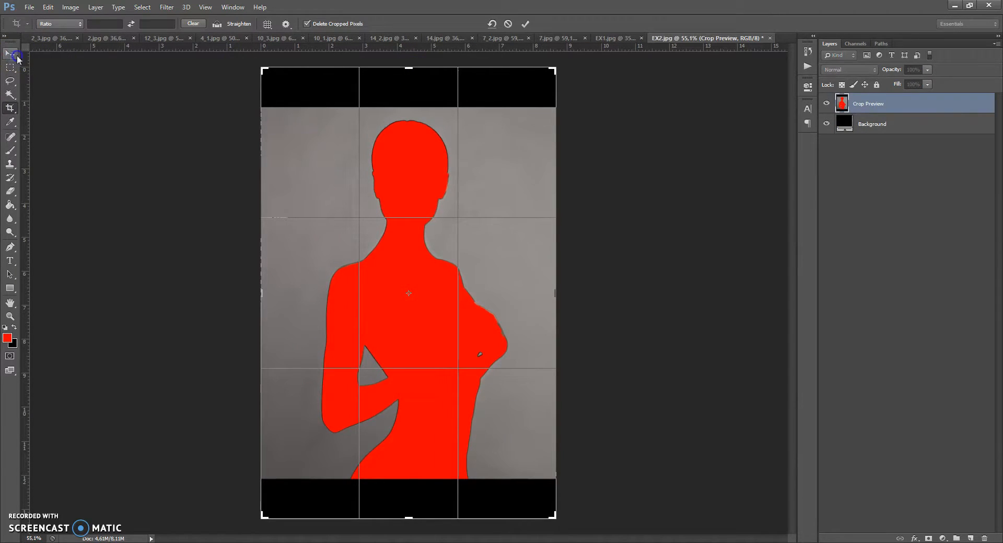
{"action": "left_click", "coordinate": [560, 208]}
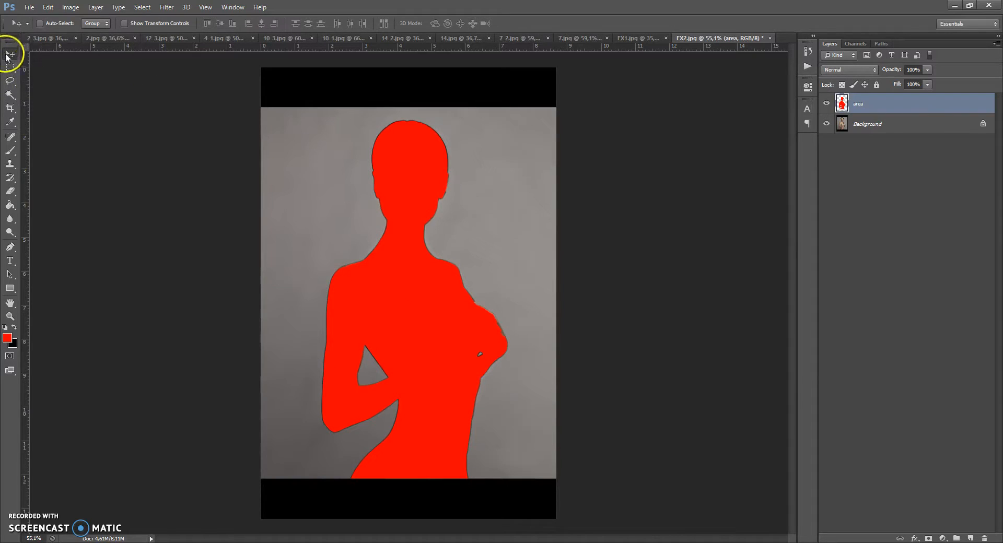
Compare the pixel dimensions of the EX1 and EX2 photos in the Image Size dialog.
{"action": "scroll", "coordinate": [341, 176], "scroll_direction": "down", "scroll_amount": 1}
{"action": "scroll", "coordinate": [341, 175], "scroll_direction": "up", "scroll_amount": 1}
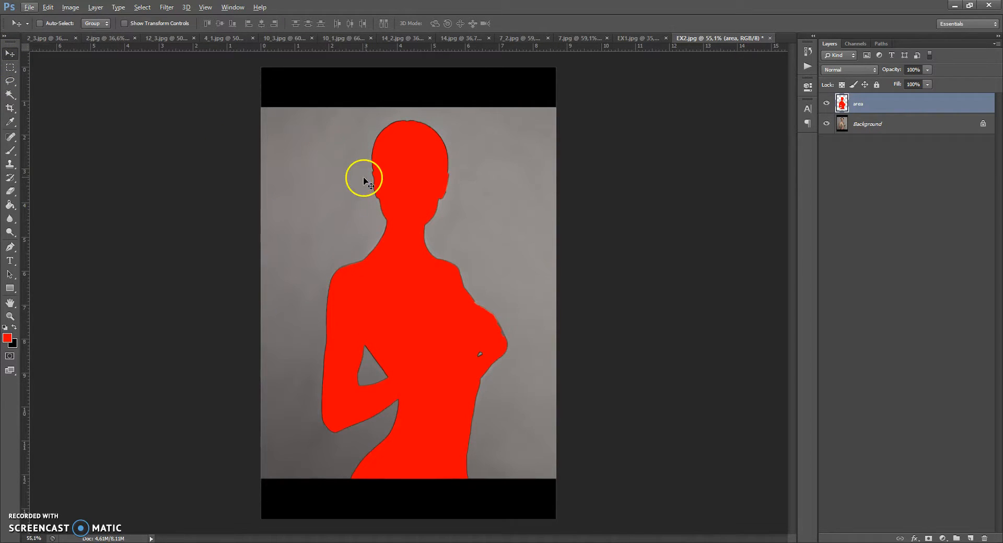
{"action": "left_click", "coordinate": [637, 38]}
{"action": "left_click", "coordinate": [71, 7]}
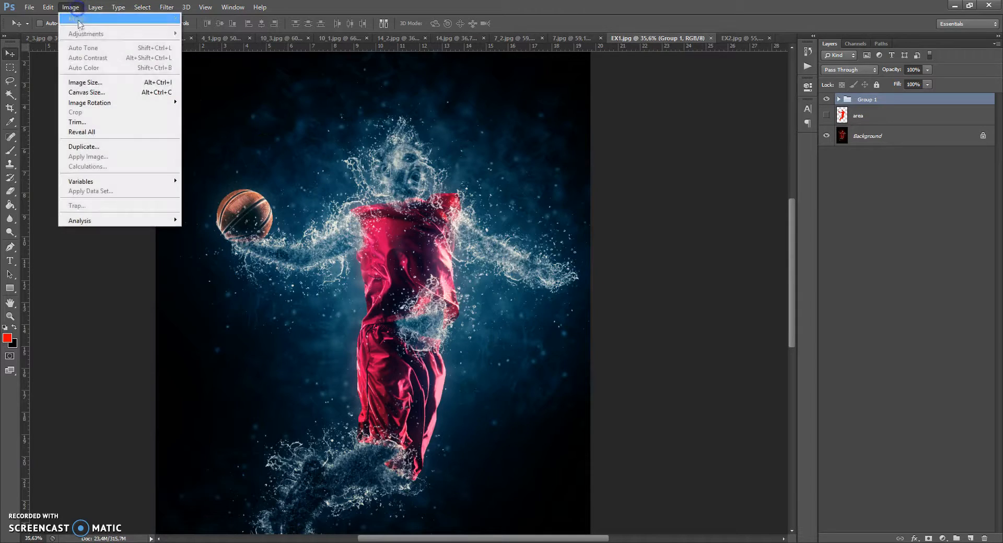
{"action": "left_click", "coordinate": [78, 79]}
{"action": "left_click", "coordinate": [452, 171]}
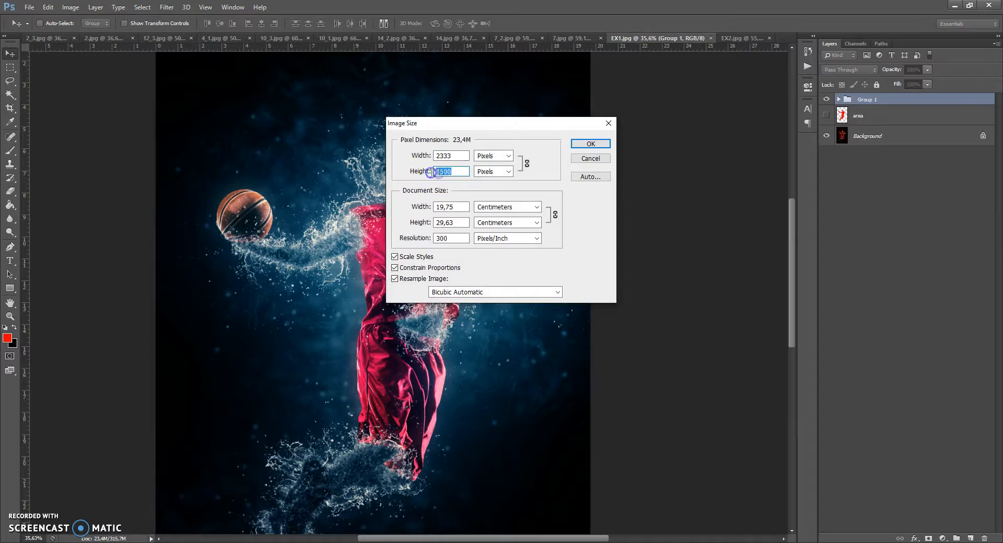
{"action": "left_click", "coordinate": [578, 148]}
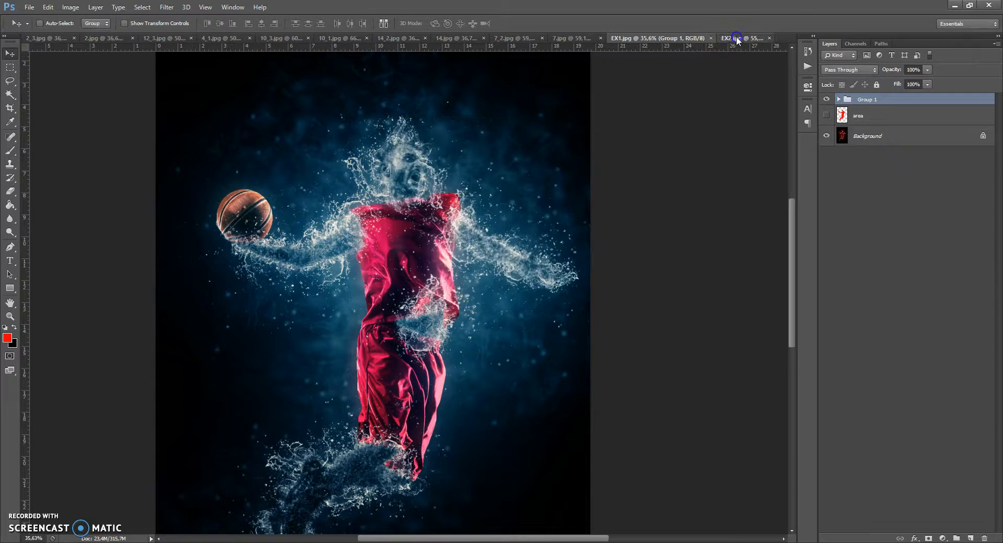
{"action": "left_click", "coordinate": [737, 37]}
{"action": "scroll", "coordinate": [398, 208], "scroll_direction": "up", "scroll_amount": 1}
{"action": "scroll", "coordinate": [399, 207], "scroll_direction": "down", "scroll_amount": 1}
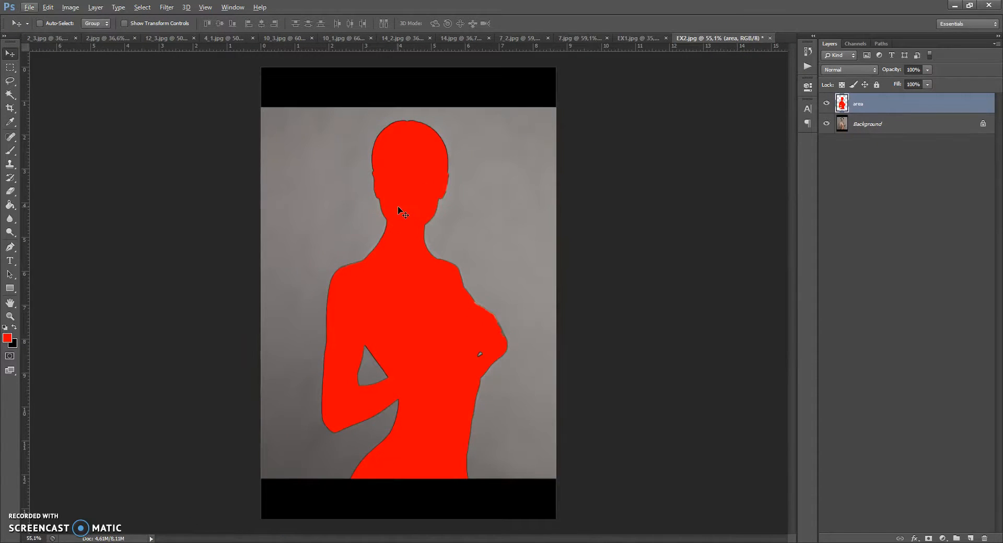
{"action": "left_click", "coordinate": [48, 7]}
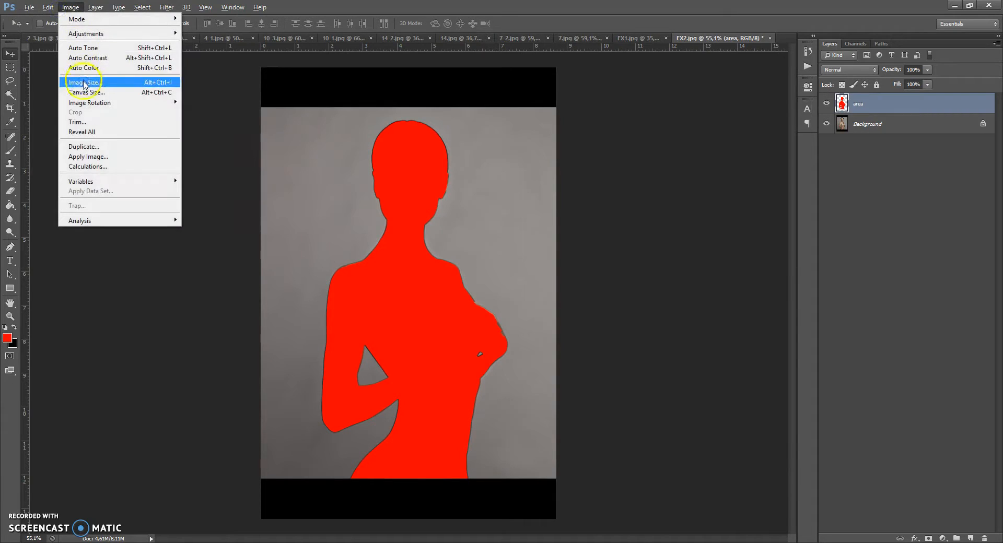
{"action": "left_click", "coordinate": [86, 82]}
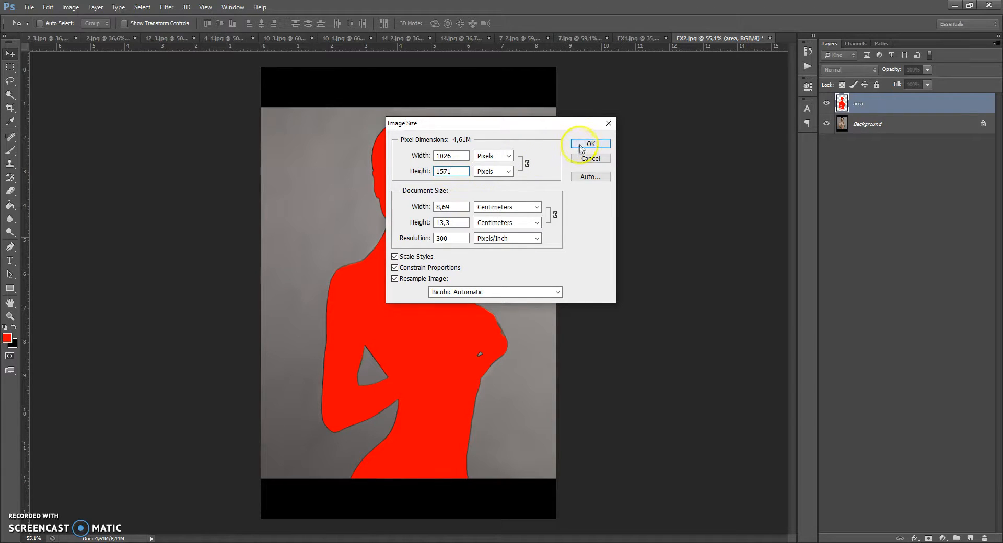
{"action": "left_click", "coordinate": [579, 148]}
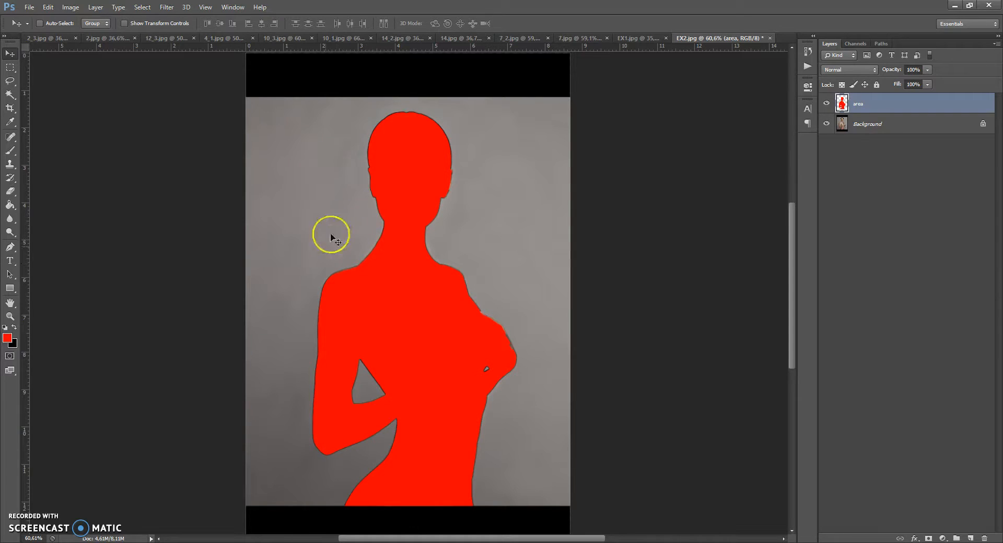
Open the Actions panel and play the Water Photoshop action on the EX2 photo.
{"action": "scroll", "coordinate": [375, 245], "scroll_direction": "up", "scroll_amount": 1}
{"action": "scroll", "coordinate": [375, 244], "scroll_direction": "down", "scroll_amount": 1}
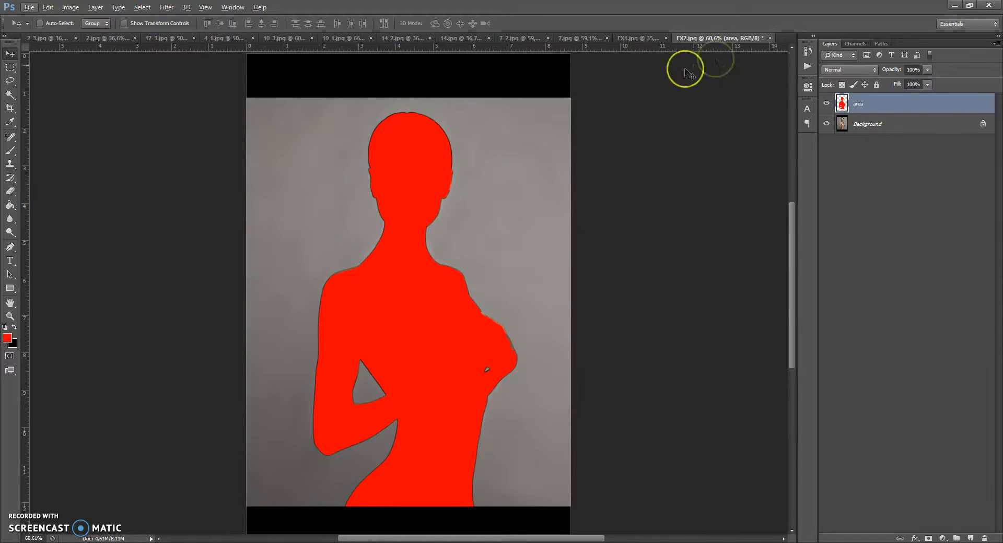
{"action": "left_click", "coordinate": [233, 6]}
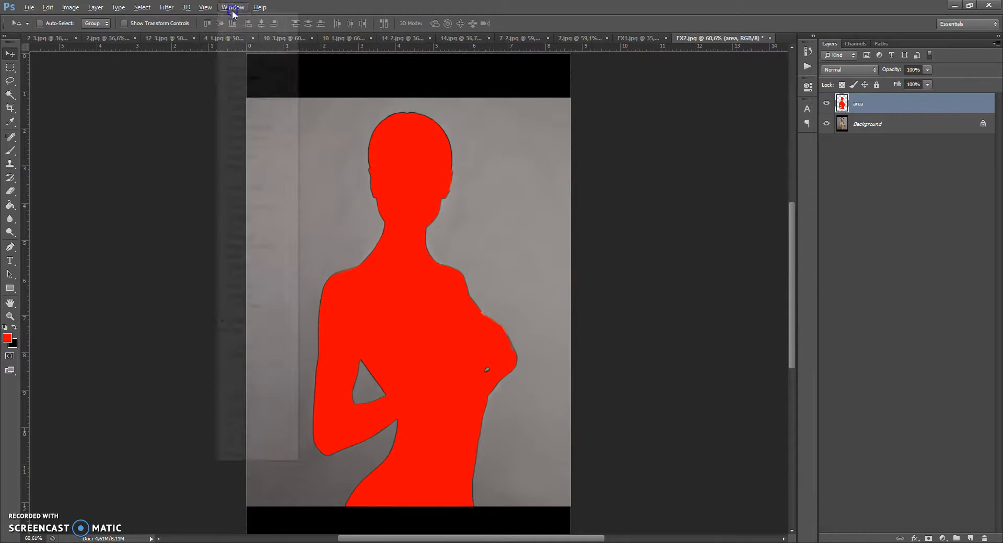
{"action": "left_click", "coordinate": [243, 68]}
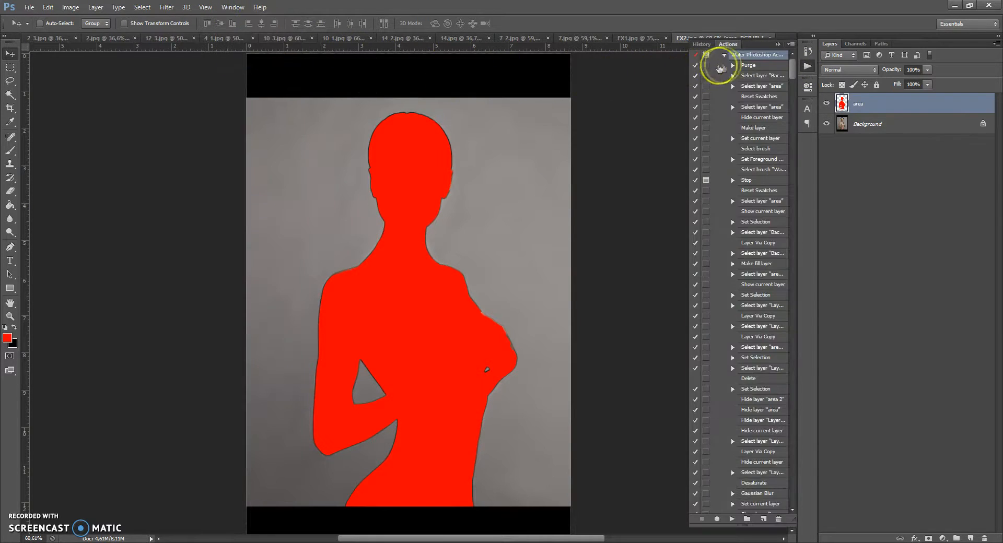
{"action": "scroll", "coordinate": [752, 62], "scroll_direction": "up", "scroll_amount": 1}
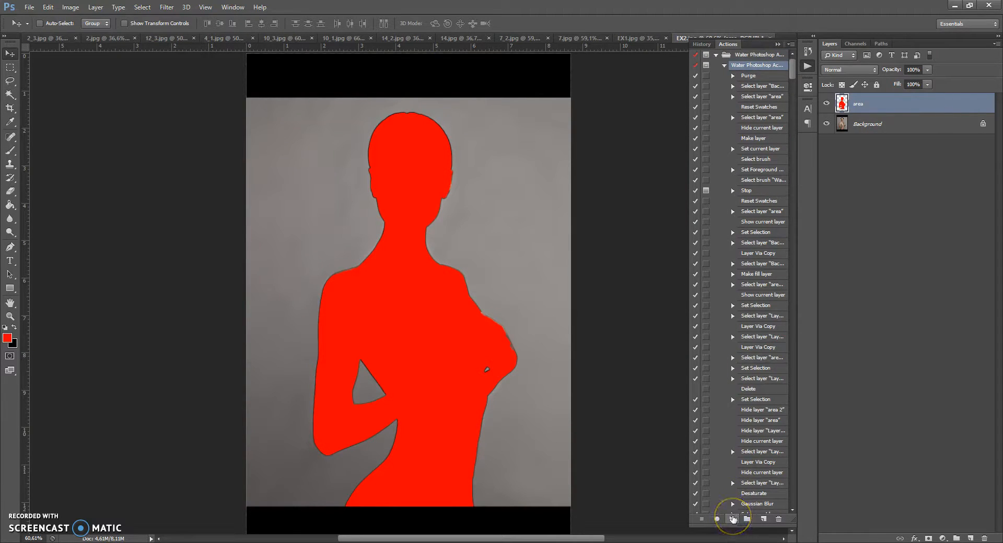
{"action": "left_click", "coordinate": [733, 519]}
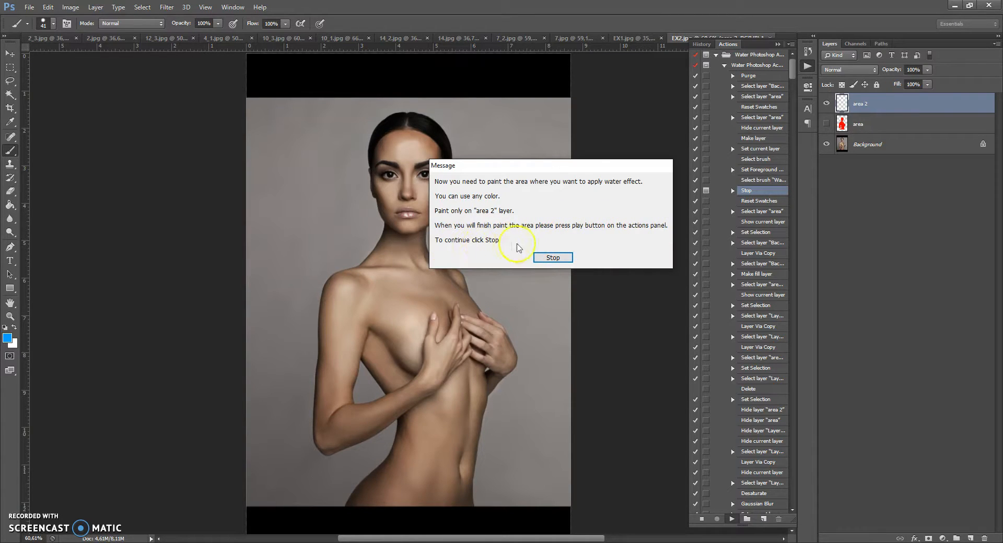
Stop the action at its message and select the Water brush_9 brush preset.
{"action": "left_click", "coordinate": [540, 257]}
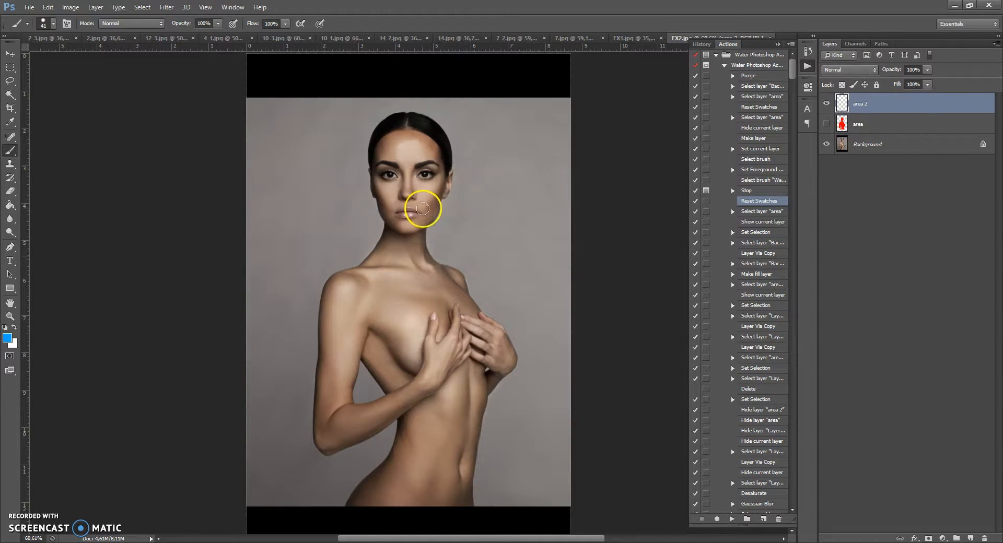
{"action": "scroll", "coordinate": [422, 208], "scroll_direction": "up", "scroll_amount": 1}
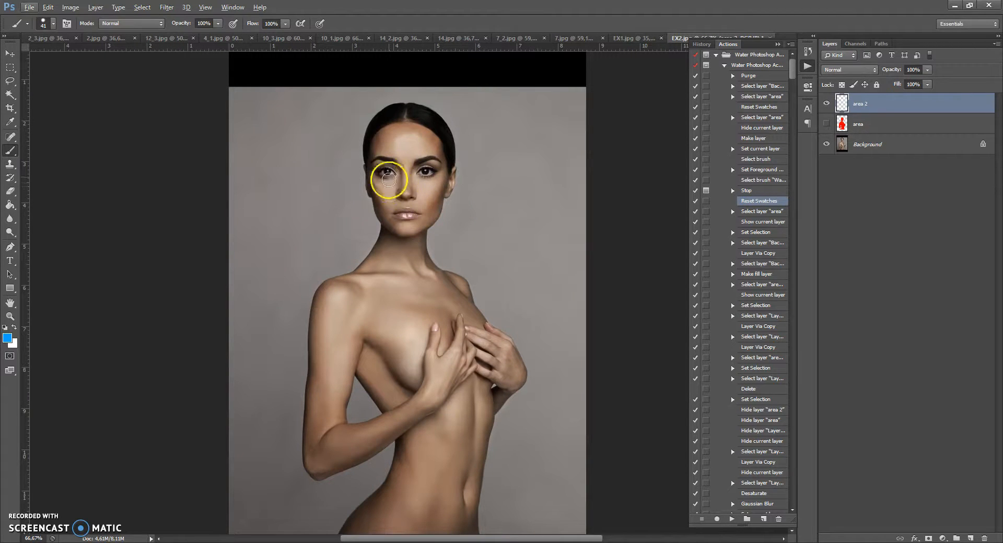
{"action": "right_click", "coordinate": [408, 188]}
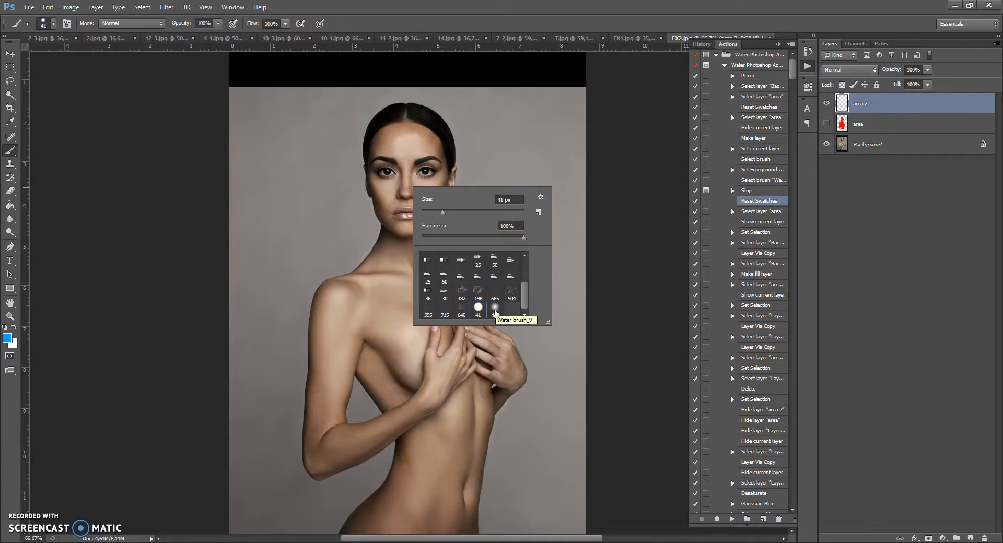
{"action": "double_click", "coordinate": [495, 311]}
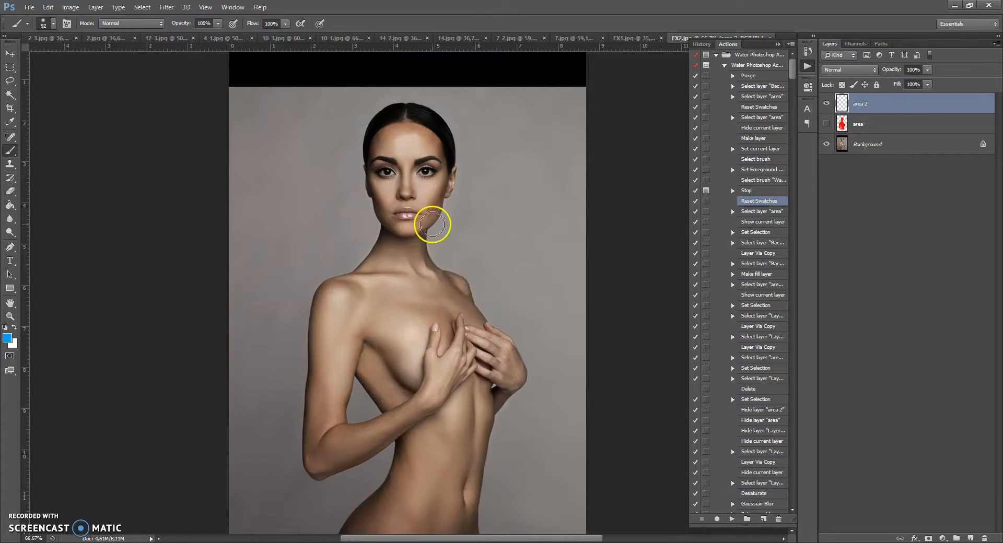
Paint over the model's head and body on the area 2 layer.
{"action": "mouse_move", "coordinate": [408, 125]}
{"action": "left_mouse_down"}
{"action": "mouse_move", "coordinate": [376, 167]}
{"action": "mouse_move", "coordinate": [402, 219]}
{"action": "mouse_move", "coordinate": [400, 250]}
{"action": "mouse_move", "coordinate": [403, 127]}
{"action": "mouse_move", "coordinate": [407, 228]}
{"action": "mouse_move", "coordinate": [428, 123]}
{"action": "mouse_move", "coordinate": [436, 139]}
{"action": "mouse_move", "coordinate": [399, 219]}
{"action": "mouse_move", "coordinate": [406, 116]}
{"action": "mouse_move", "coordinate": [405, 242]}
{"action": "left_mouse_up"}
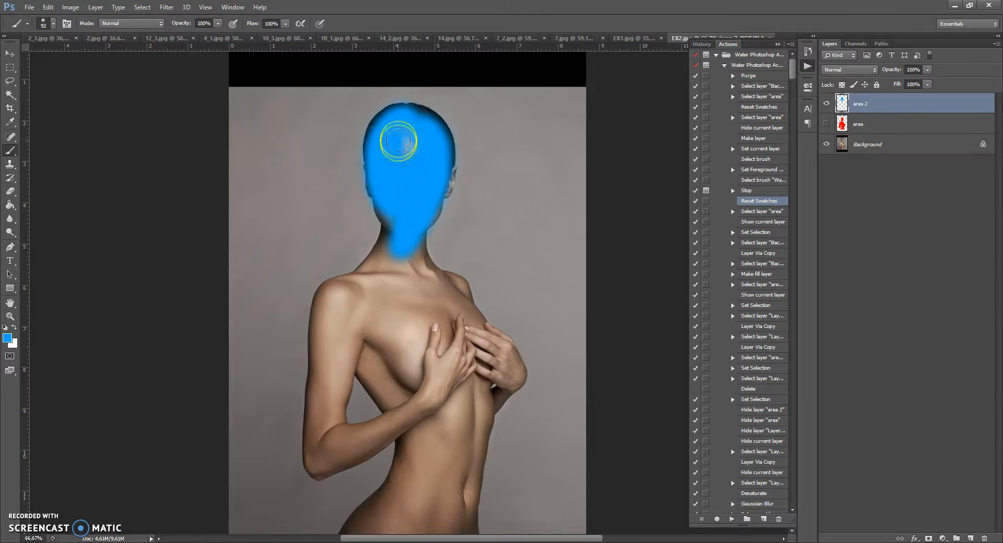
{"action": "mouse_move", "coordinate": [381, 285]}
{"action": "left_mouse_down"}
{"action": "mouse_move", "coordinate": [339, 311]}
{"action": "mouse_move", "coordinate": [318, 395]}
{"action": "mouse_move", "coordinate": [334, 461]}
{"action": "mouse_move", "coordinate": [359, 301]}
{"action": "mouse_move", "coordinate": [340, 364]}
{"action": "mouse_move", "coordinate": [338, 446]}
{"action": "mouse_move", "coordinate": [353, 332]}
{"action": "mouse_move", "coordinate": [376, 299]}
{"action": "mouse_move", "coordinate": [370, 335]}
{"action": "mouse_move", "coordinate": [421, 444]}
{"action": "mouse_move", "coordinate": [360, 290]}
{"action": "mouse_move", "coordinate": [416, 363]}
{"action": "mouse_move", "coordinate": [437, 436]}
{"action": "mouse_move", "coordinate": [390, 513]}
{"action": "mouse_move", "coordinate": [404, 279]}
{"action": "mouse_move", "coordinate": [449, 355]}
{"action": "mouse_move", "coordinate": [418, 468]}
{"action": "mouse_move", "coordinate": [438, 314]}
{"action": "mouse_move", "coordinate": [423, 267]}
{"action": "mouse_move", "coordinate": [470, 340]}
{"action": "mouse_move", "coordinate": [459, 383]}
{"action": "mouse_move", "coordinate": [458, 291]}
{"action": "left_mouse_up"}
{"action": "mouse_move", "coordinate": [487, 342]}
{"action": "left_mouse_down"}
{"action": "mouse_move", "coordinate": [468, 463]}
{"action": "mouse_move", "coordinate": [445, 520]}
{"action": "mouse_move", "coordinate": [444, 405]}
{"action": "mouse_move", "coordinate": [419, 515]}
{"action": "mouse_move", "coordinate": [433, 418]}
{"action": "mouse_move", "coordinate": [415, 311]}
{"action": "mouse_move", "coordinate": [437, 382]}
{"action": "mouse_move", "coordinate": [441, 297]}
{"action": "mouse_move", "coordinate": [464, 411]}
{"action": "mouse_move", "coordinate": [399, 359]}
{"action": "mouse_move", "coordinate": [436, 410]}
{"action": "mouse_move", "coordinate": [361, 298]}
{"action": "mouse_move", "coordinate": [348, 296]}
{"action": "mouse_move", "coordinate": [349, 337]}
{"action": "mouse_move", "coordinate": [404, 292]}
{"action": "mouse_move", "coordinate": [411, 256]}
{"action": "left_mouse_up"}
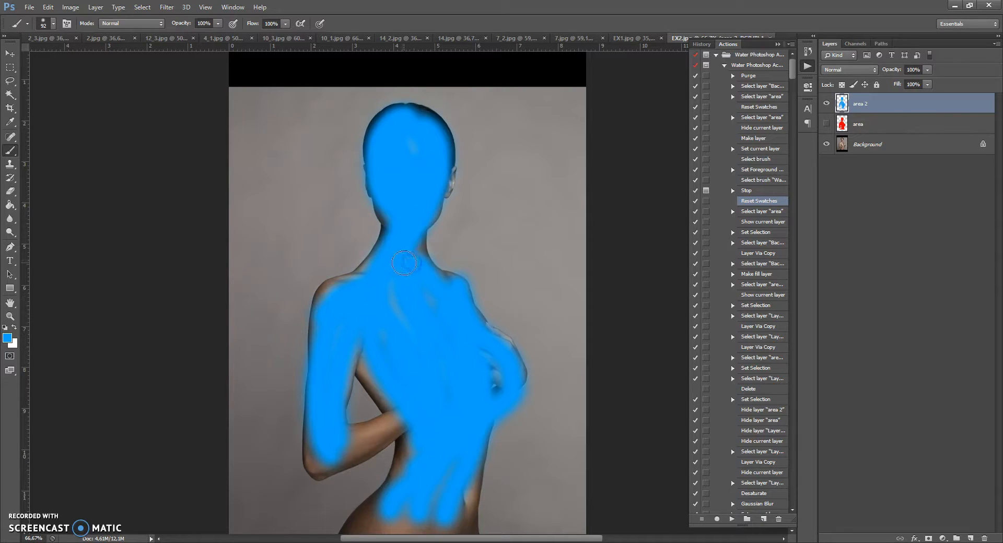
{"action": "scroll", "coordinate": [434, 209], "scroll_direction": "down", "scroll_amount": 2}
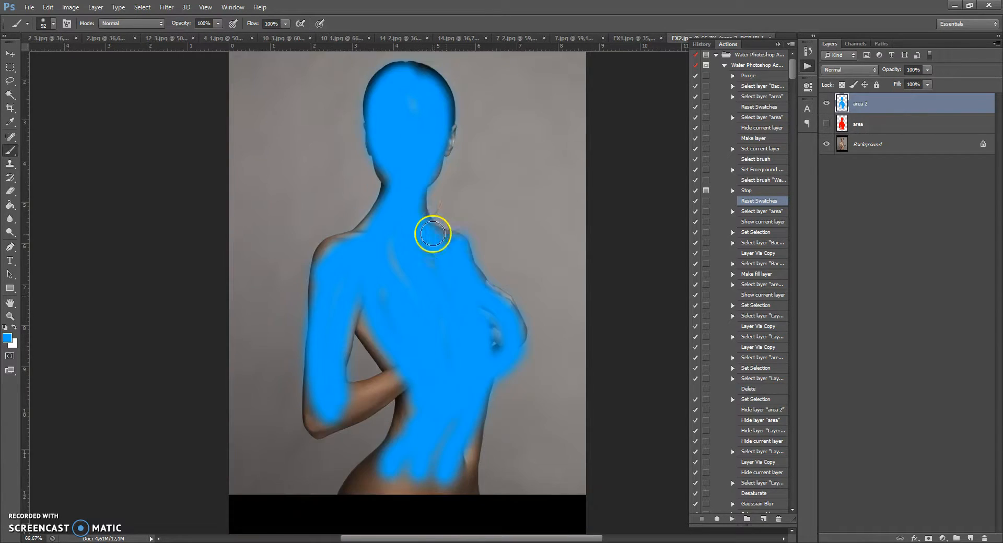
{"action": "mouse_move", "coordinate": [422, 467]}
{"action": "left_mouse_down"}
{"action": "mouse_move", "coordinate": [407, 497]}
{"action": "mouse_move", "coordinate": [432, 437]}
{"action": "left_mouse_up"}
{"action": "key", "text": "ctrl+z"}
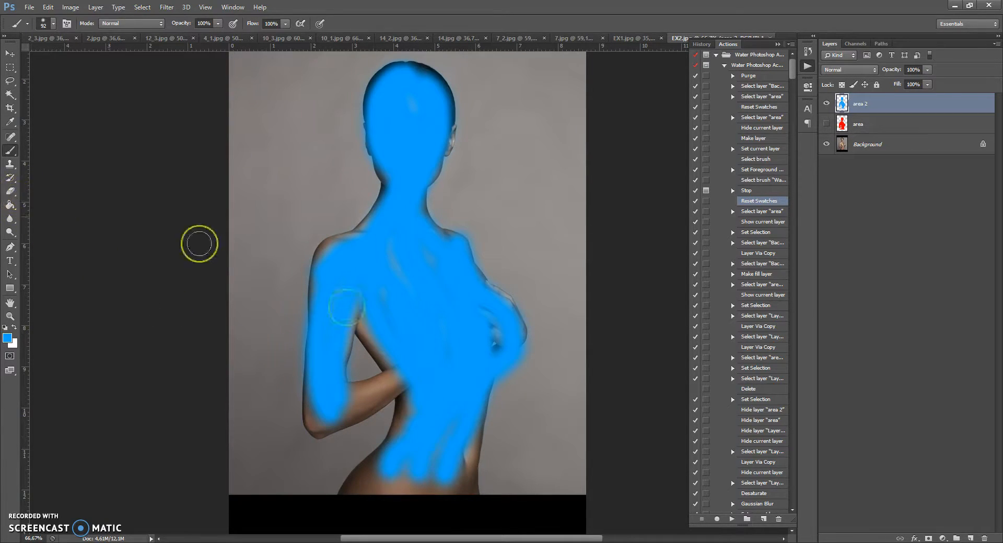
Resume playing the Water Photoshop action to generate the water effect.
{"action": "scroll", "coordinate": [418, 299], "scroll_direction": "up", "scroll_amount": 1}
{"action": "scroll", "coordinate": [418, 299], "scroll_direction": "up", "scroll_amount": 2}
{"action": "scroll", "coordinate": [417, 299], "scroll_direction": "down", "scroll_amount": 2}
{"action": "scroll", "coordinate": [418, 299], "scroll_direction": "up", "scroll_amount": 1}
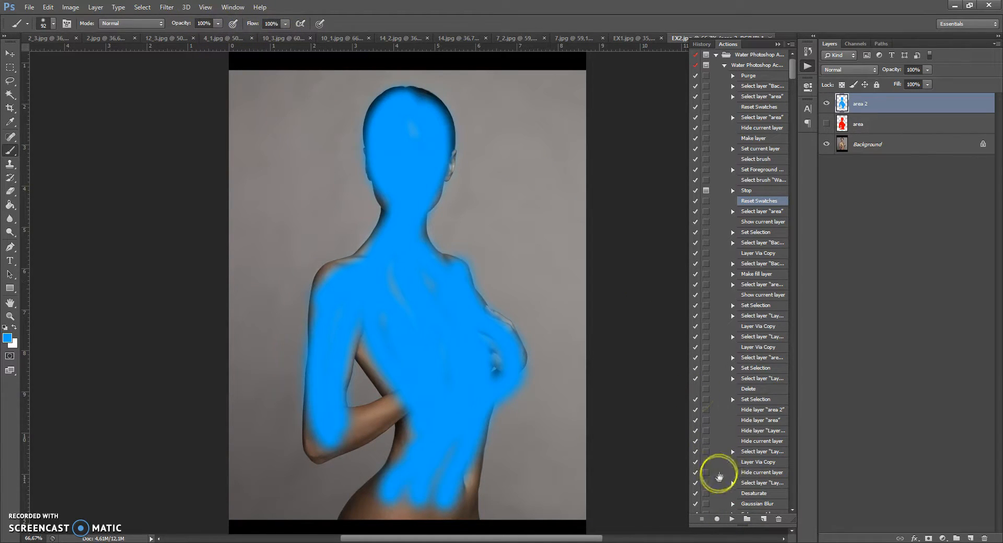
{"action": "left_click", "coordinate": [731, 519]}
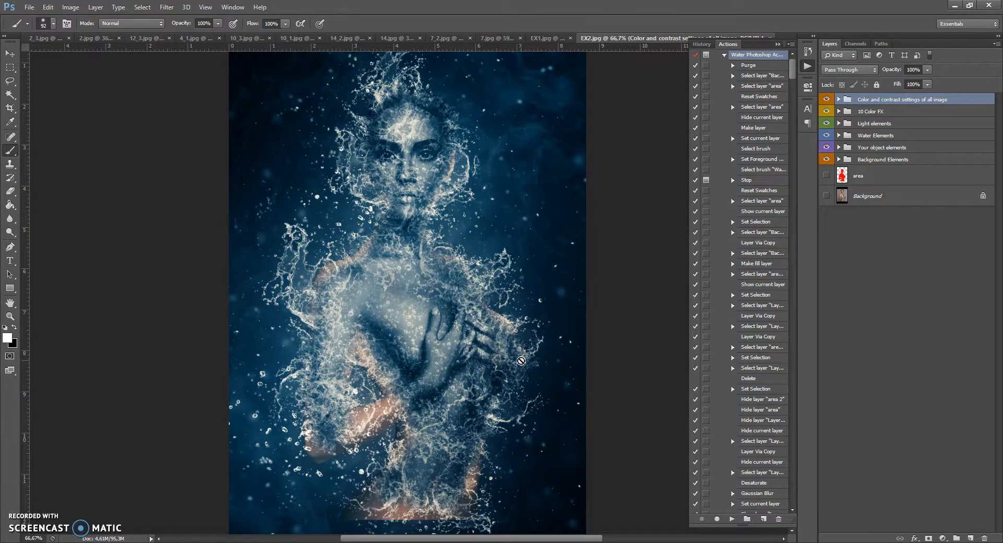
Collapse the Actions panel and hide the Your object elements group.
{"action": "left_click", "coordinate": [778, 44]}
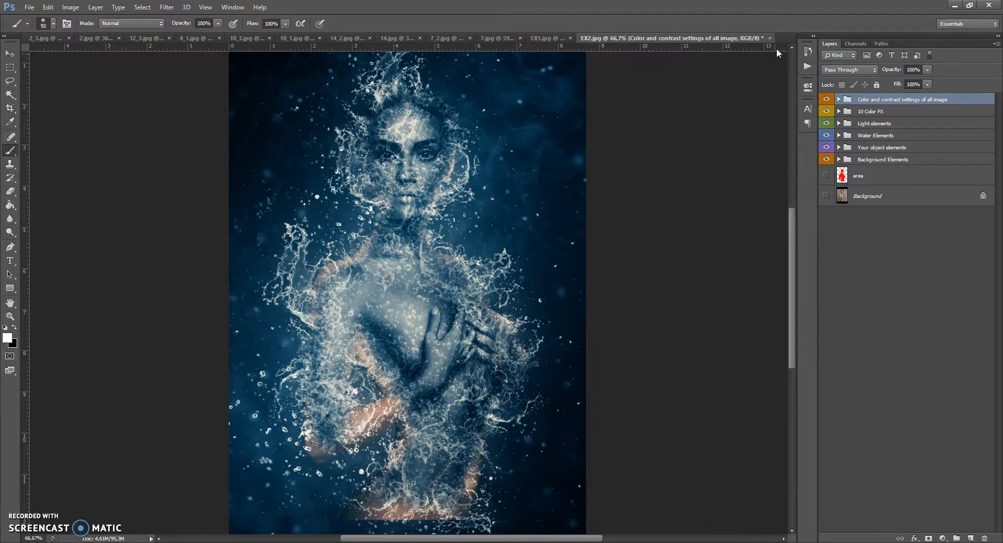
{"action": "left_click", "coordinate": [826, 148]}
{"action": "scroll", "coordinate": [532, 260], "scroll_direction": "up", "scroll_amount": 1}
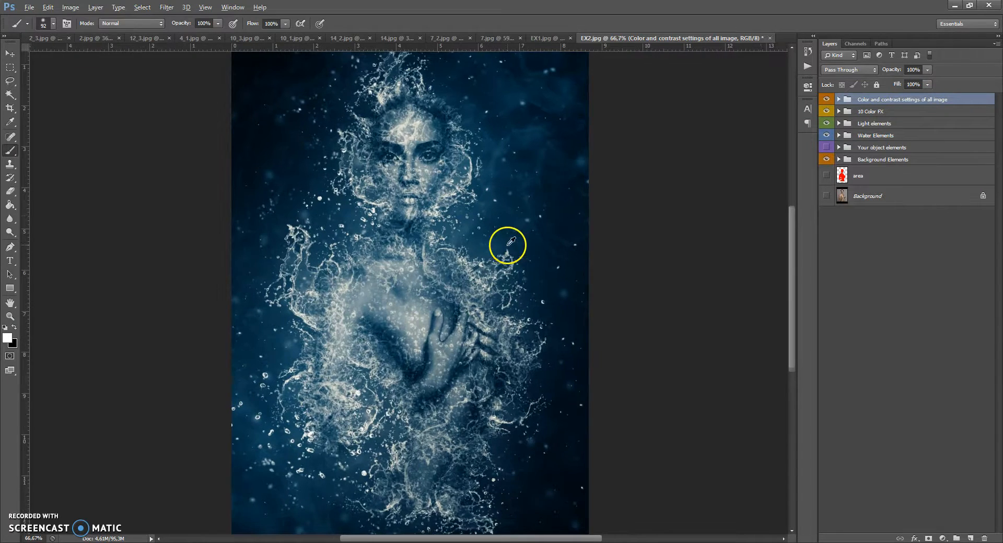
Change the Change background color fill layer's color to dark blue 002d3d.
{"action": "left_click", "coordinate": [839, 159]}
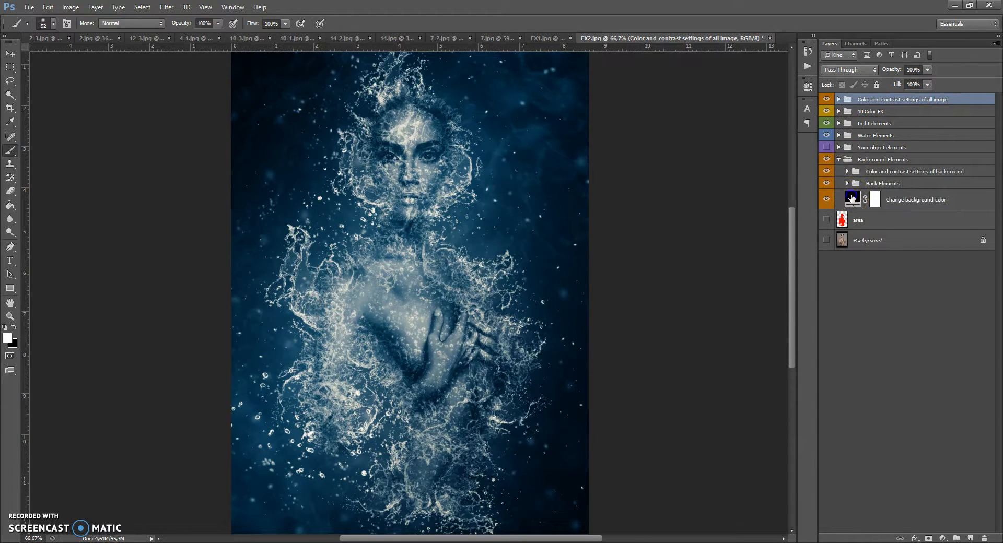
{"action": "double_click", "coordinate": [852, 198]}
{"action": "mouse_move", "coordinate": [760, 277]}
{"action": "left_mouse_down"}
{"action": "mouse_move", "coordinate": [761, 238]}
{"action": "mouse_move", "coordinate": [747, 258]}
{"action": "mouse_move", "coordinate": [762, 230]}
{"action": "mouse_move", "coordinate": [739, 263]}
{"action": "mouse_move", "coordinate": [781, 281]}
{"action": "left_mouse_up"}
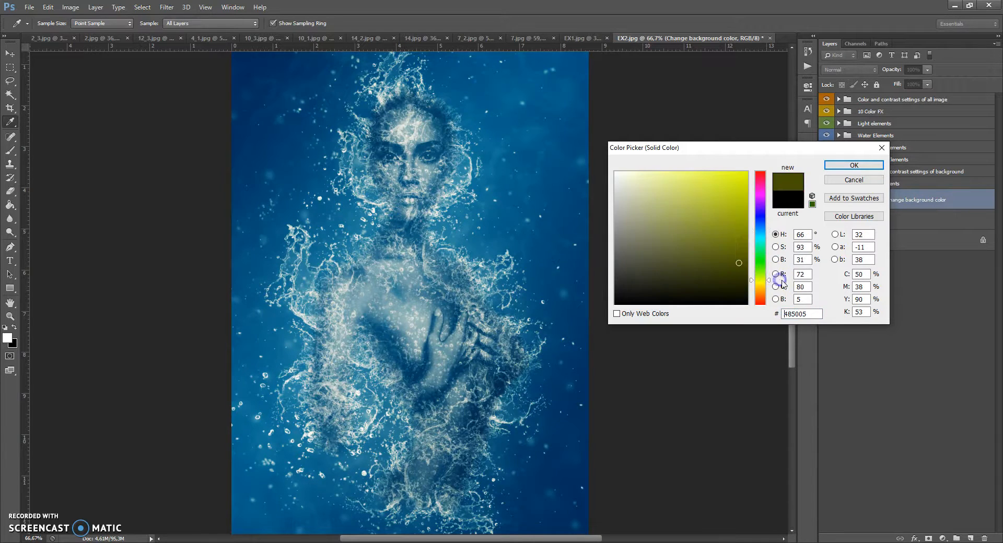
{"action": "left_click_drag", "start_coordinate": [763, 244], "coordinate": [761, 232]}
{"action": "left_click_drag", "start_coordinate": [739, 263], "coordinate": [749, 280]}
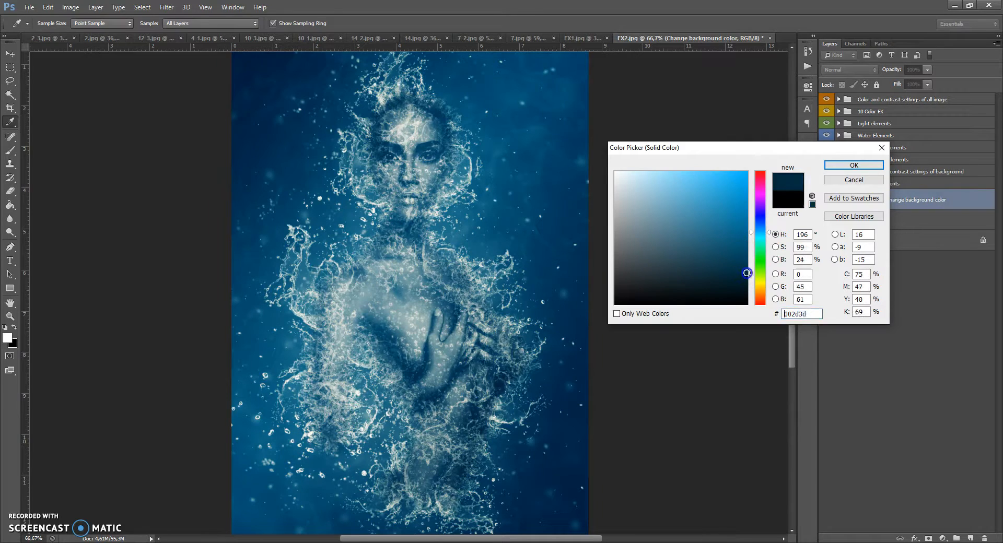
{"action": "mouse_move", "coordinate": [746, 272]}
{"action": "left_mouse_down"}
{"action": "mouse_move", "coordinate": [757, 291]}
{"action": "mouse_move", "coordinate": [746, 277]}
{"action": "left_mouse_up"}
{"action": "left_click", "coordinate": [840, 166]}
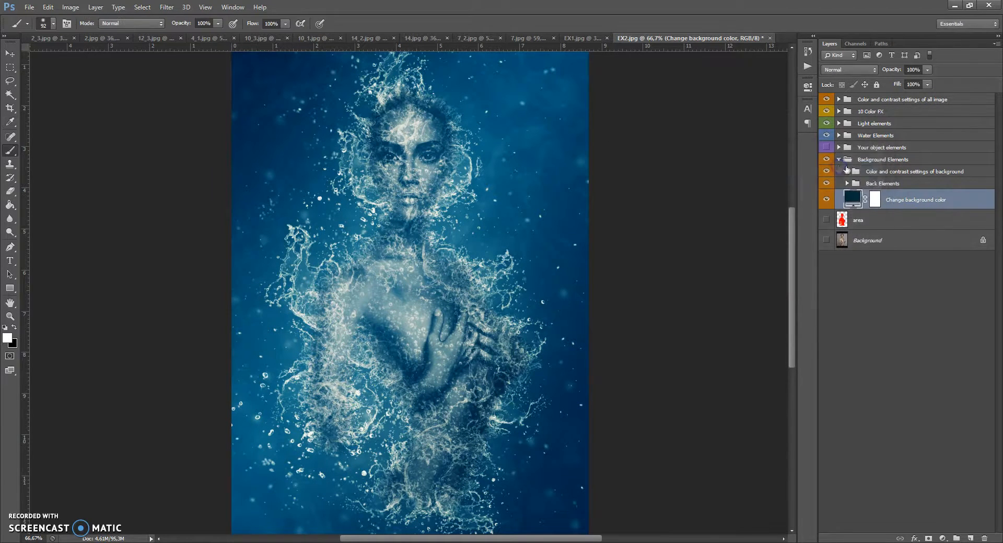
Expand the Water Elements groups and set the Aqua layer (change opacity) opacity to 31%.
{"action": "scroll", "coordinate": [522, 207], "scroll_direction": "up", "scroll_amount": 1}
{"action": "scroll", "coordinate": [520, 207], "scroll_direction": "down", "scroll_amount": 1}
{"action": "left_click", "coordinate": [839, 159]}
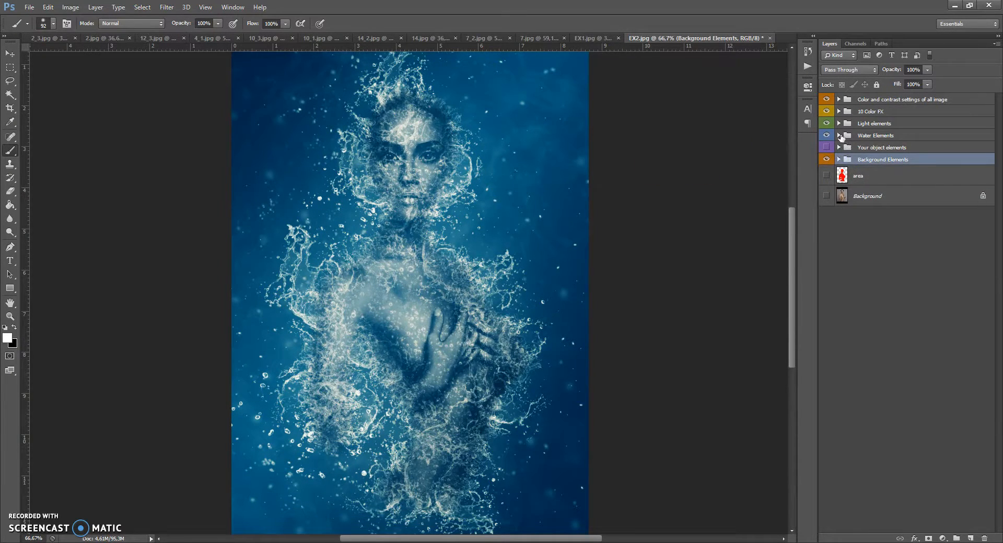
{"action": "left_click", "coordinate": [839, 135]}
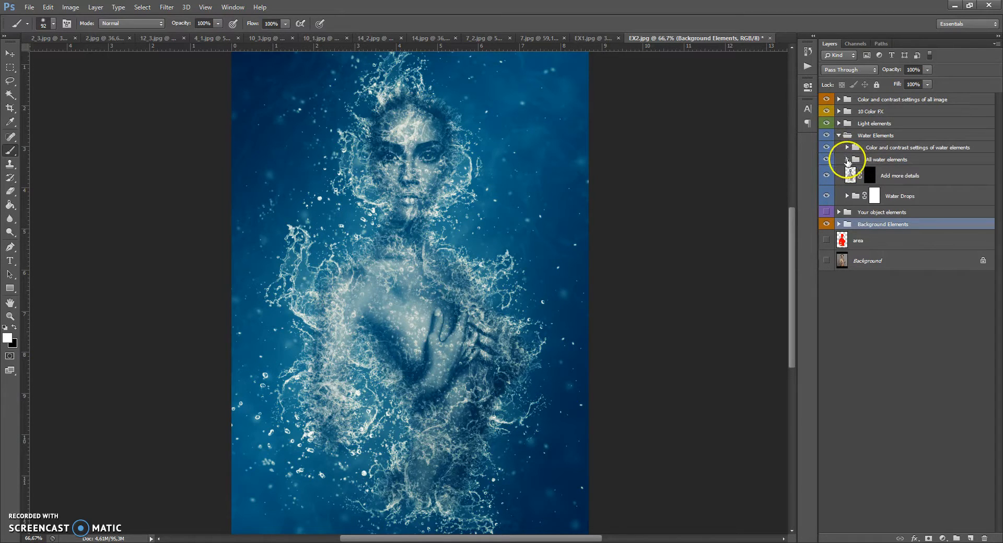
{"action": "left_click", "coordinate": [846, 159]}
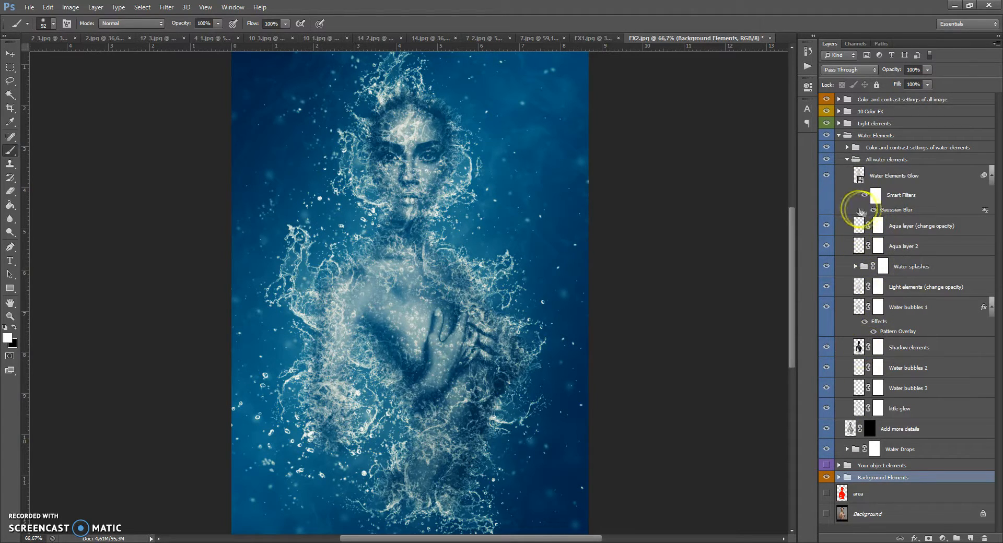
{"action": "left_click", "coordinate": [878, 226]}
{"action": "left_click", "coordinate": [928, 70]}
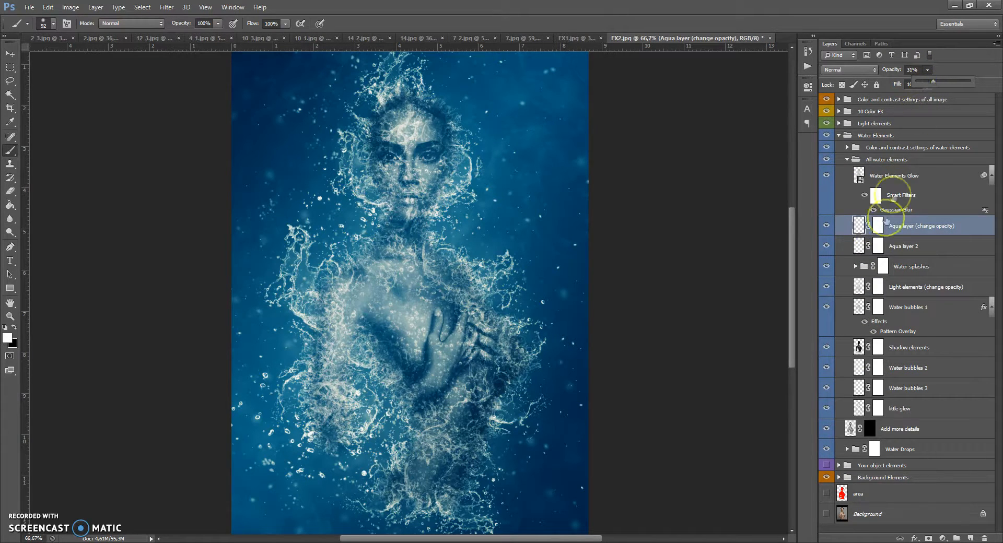
Set the Shadow elements layer's opacity to 39%.
{"action": "left_click", "coordinate": [859, 347]}
{"action": "left_click", "coordinate": [927, 70]}
{"action": "mouse_move", "coordinate": [926, 82]}
{"action": "left_mouse_down"}
{"action": "mouse_move", "coordinate": [913, 84]}
{"action": "mouse_move", "coordinate": [948, 84]}
{"action": "mouse_move", "coordinate": [930, 87]}
{"action": "left_mouse_up"}
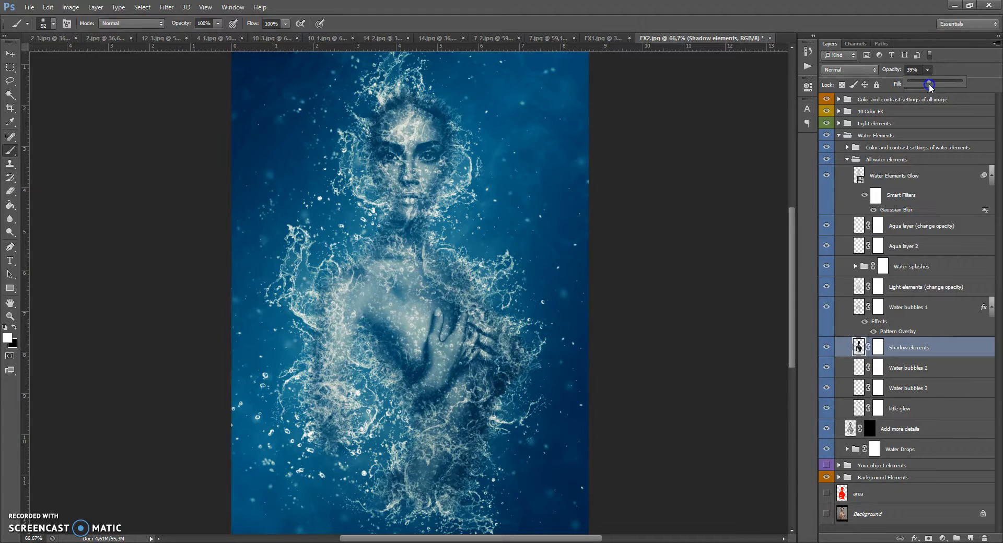
Toggle the Light elements (change opacity) layer off and on, then set its opacity to 46%.
{"action": "left_click", "coordinate": [827, 287]}
{"action": "left_click", "coordinate": [827, 287]}
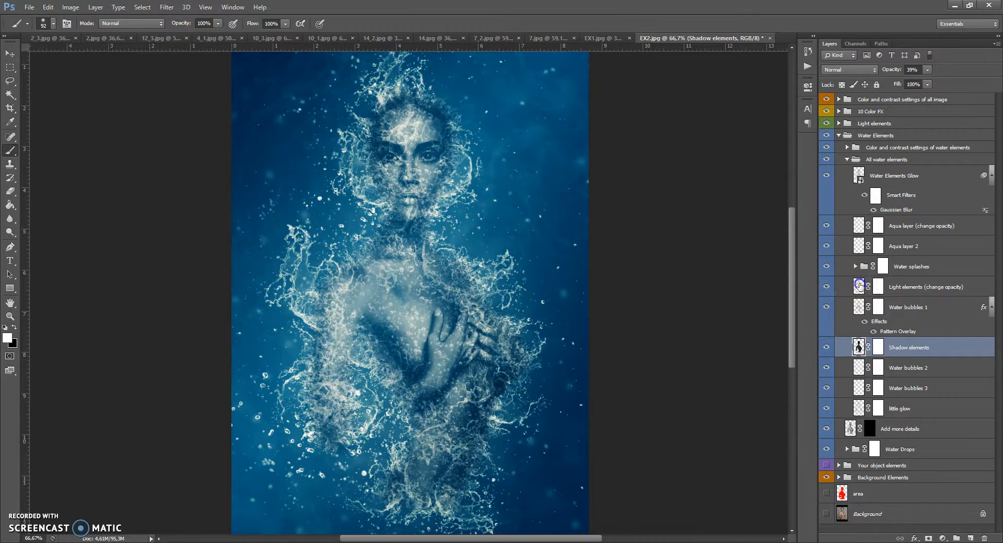
{"action": "left_click", "coordinate": [848, 286]}
{"action": "left_click", "coordinate": [928, 69]}
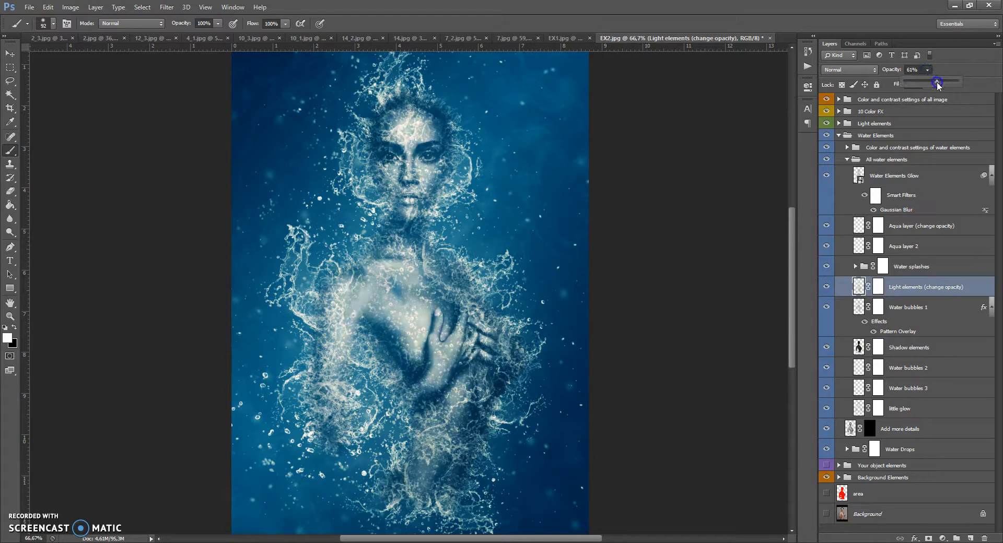
{"action": "mouse_move", "coordinate": [929, 83]}
{"action": "left_mouse_down"}
{"action": "mouse_move", "coordinate": [919, 84]}
{"action": "mouse_move", "coordinate": [930, 85]}
{"action": "left_mouse_up"}
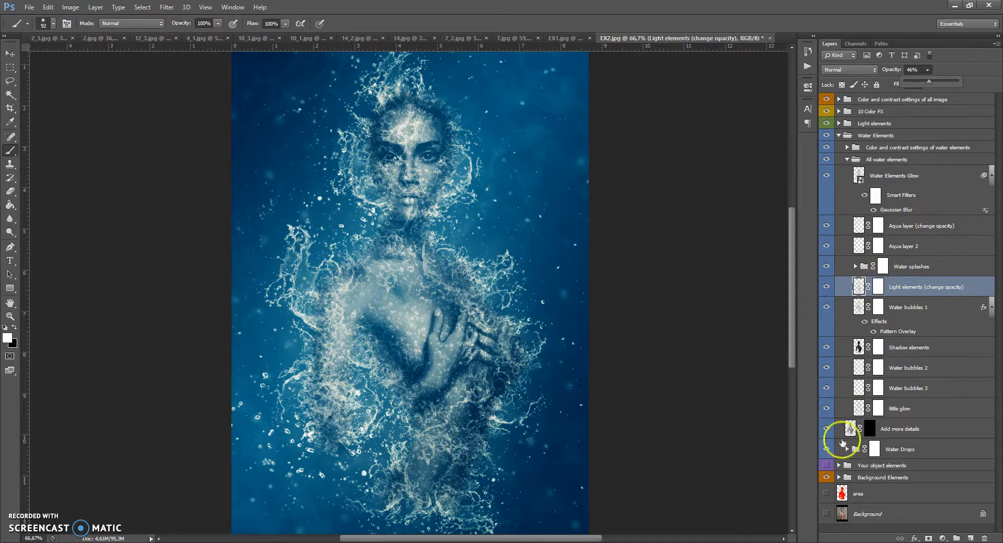
Paint on the Add more details layer mask with a 26% opacity brush over the face and body.
{"action": "left_click", "coordinate": [848, 429]}
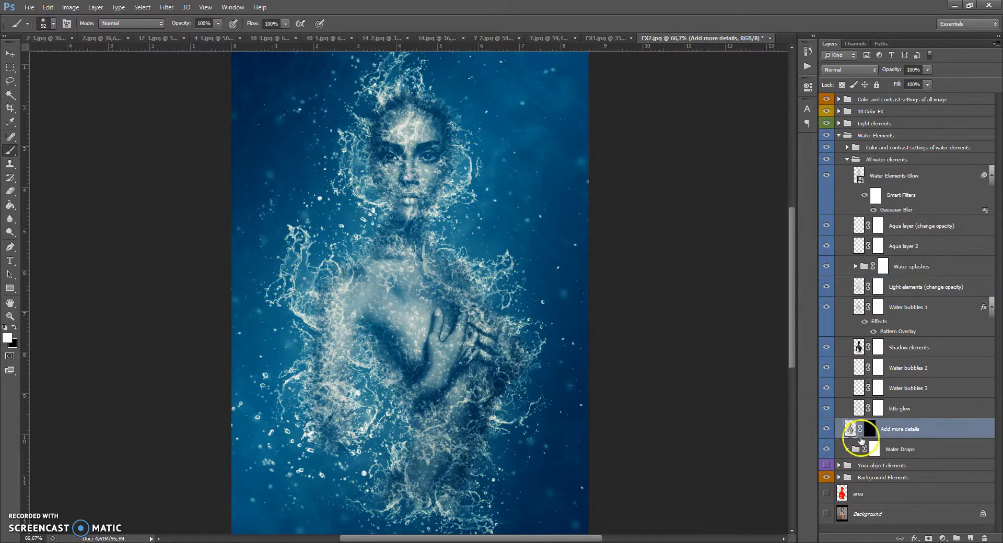
{"action": "left_click", "coordinate": [869, 429]}
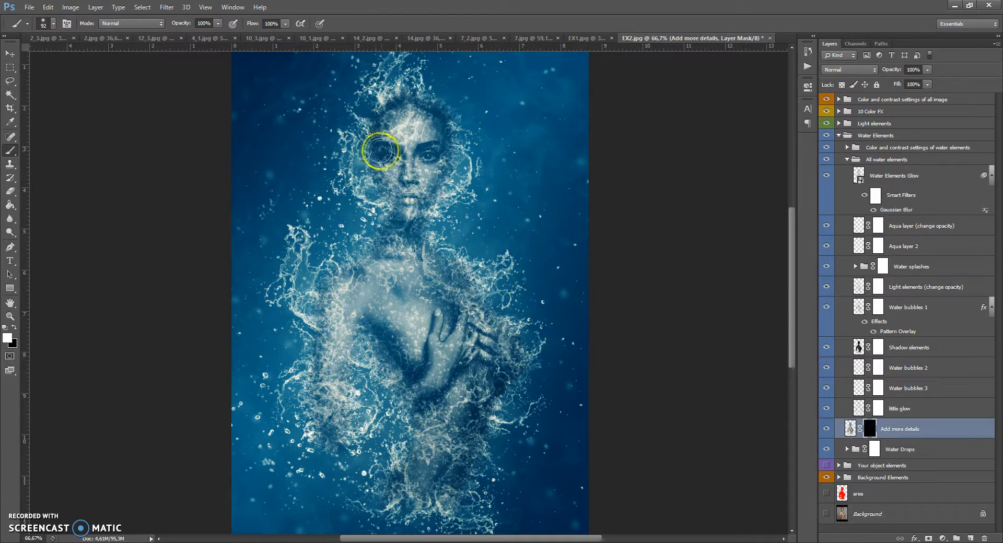
{"action": "left_click_drag", "start_coordinate": [220, 29], "coordinate": [213, 35]}
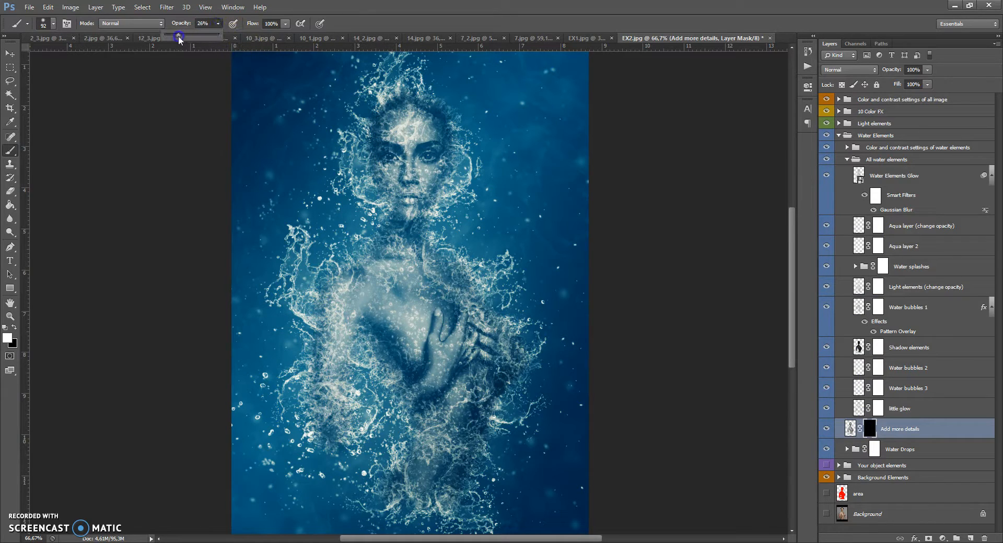
{"action": "left_click", "coordinate": [391, 157]}
{"action": "left_click", "coordinate": [422, 158]}
{"action": "mouse_move", "coordinate": [417, 247]}
{"action": "left_mouse_down"}
{"action": "mouse_move", "coordinate": [467, 340]}
{"action": "mouse_move", "coordinate": [430, 282]}
{"action": "mouse_move", "coordinate": [478, 393]}
{"action": "mouse_move", "coordinate": [440, 393]}
{"action": "mouse_move", "coordinate": [412, 327]}
{"action": "mouse_move", "coordinate": [387, 351]}
{"action": "mouse_move", "coordinate": [343, 315]}
{"action": "left_mouse_up"}
{"action": "left_click_drag", "start_coordinate": [462, 412], "coordinate": [450, 448]}
{"action": "left_click_drag", "start_coordinate": [444, 487], "coordinate": [449, 488]}
{"action": "left_click_drag", "start_coordinate": [448, 396], "coordinate": [428, 465]}
{"action": "left_click_drag", "start_coordinate": [405, 271], "coordinate": [417, 279]}
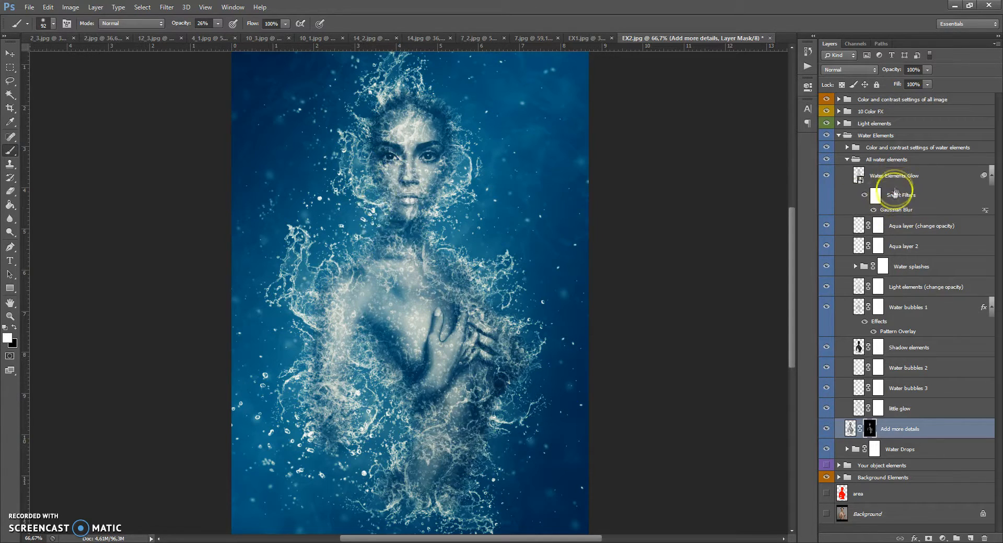
Change the Light gradient fill to Radial style, reposition it near the face, and set its opacity to 100%.
{"action": "left_click", "coordinate": [846, 159]}
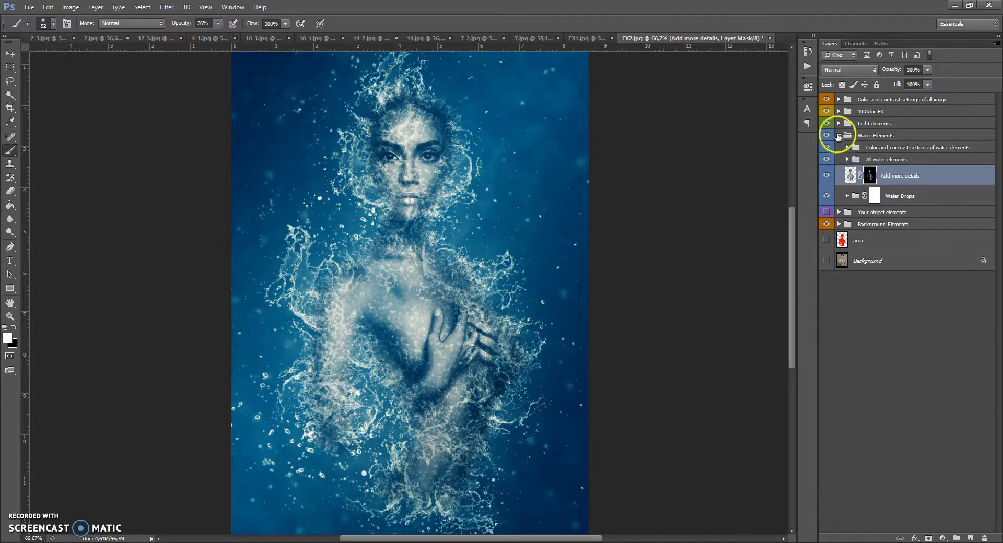
{"action": "left_click", "coordinate": [838, 136]}
{"action": "left_click", "coordinate": [839, 123]}
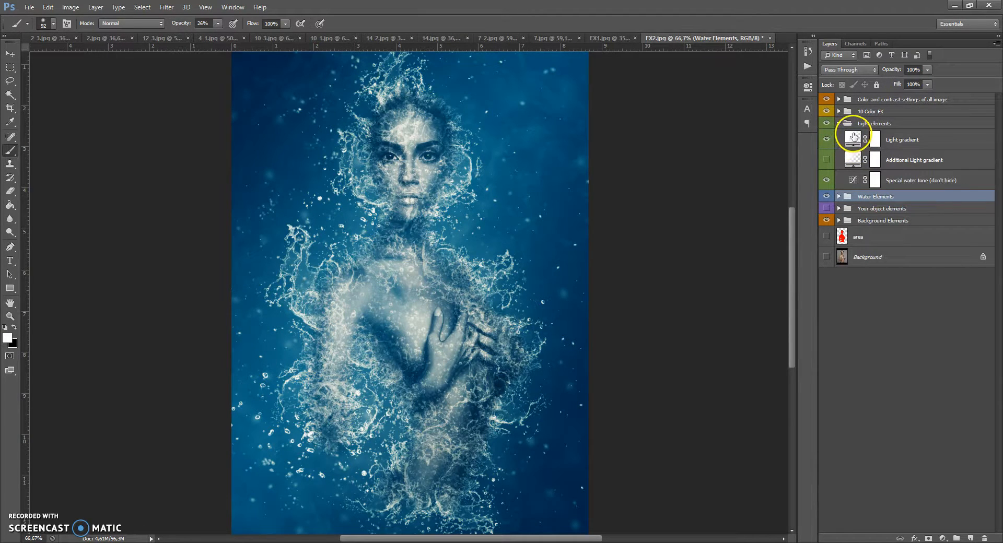
{"action": "double_click", "coordinate": [854, 137]}
{"action": "left_click", "coordinate": [690, 223]}
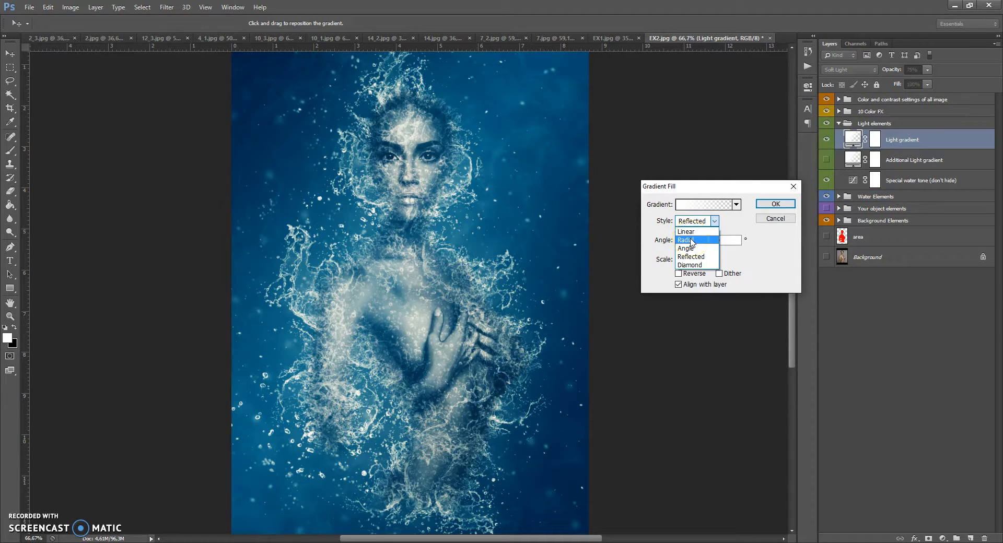
{"action": "left_click", "coordinate": [694, 240]}
{"action": "left_click_drag", "start_coordinate": [430, 327], "coordinate": [412, 226]}
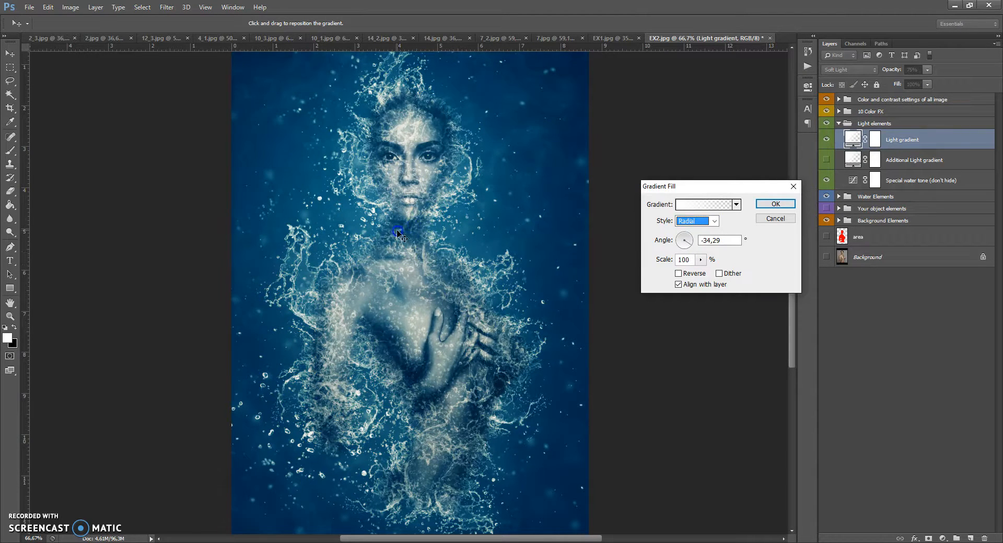
{"action": "left_click_drag", "start_coordinate": [384, 194], "coordinate": [396, 199]}
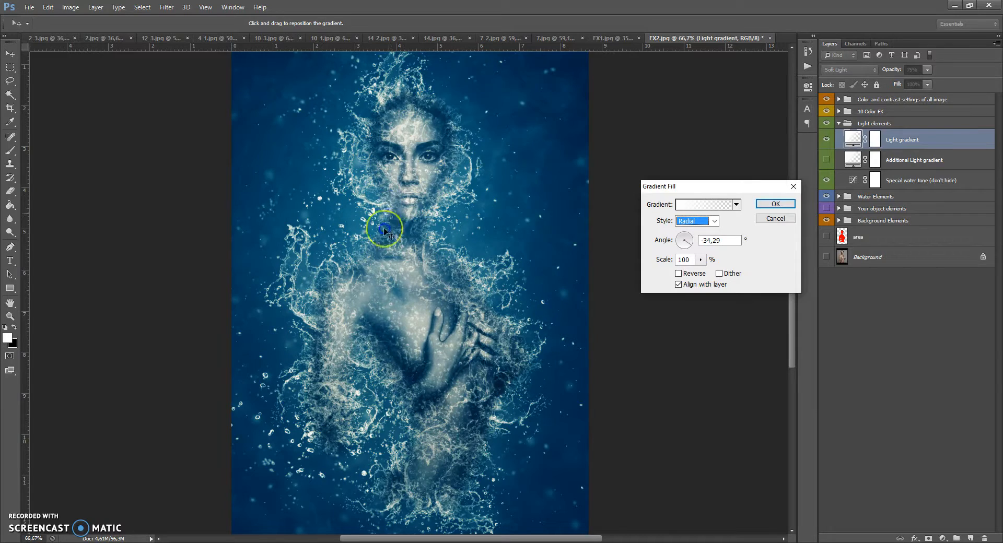
{"action": "left_click", "coordinate": [775, 203]}
{"action": "left_click", "coordinate": [928, 70]}
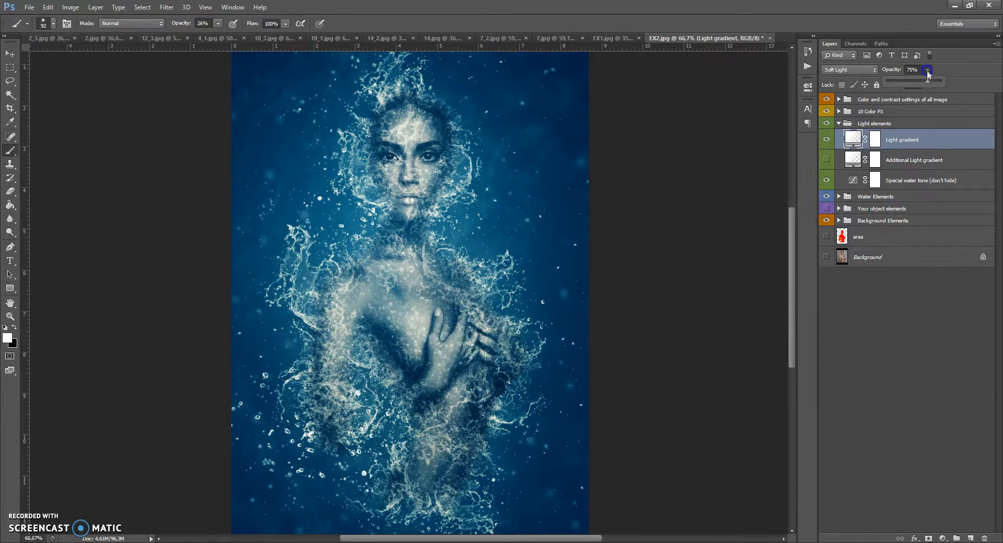
{"action": "left_click_drag", "start_coordinate": [927, 81], "coordinate": [947, 84]}
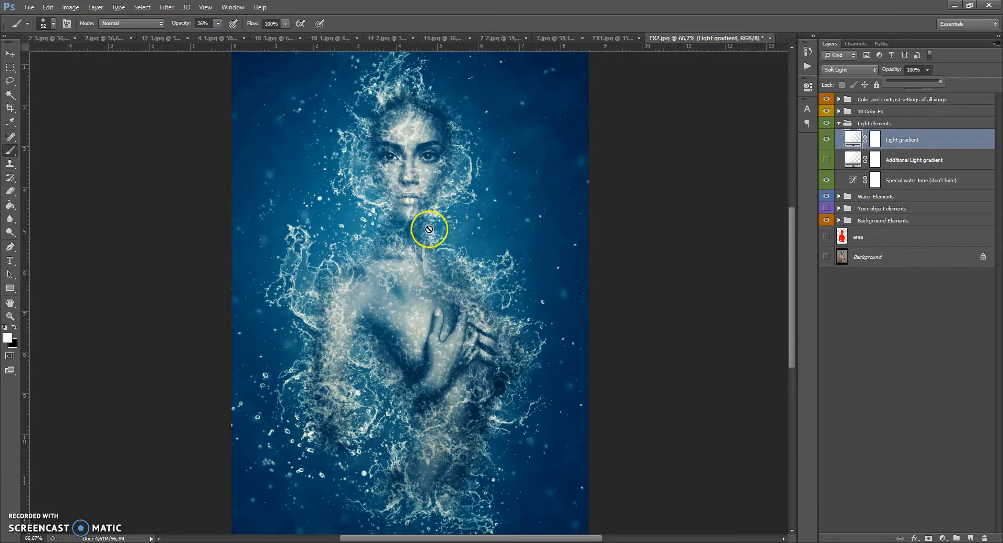
Preview the color variants in the 10 Color FX group by switching each Col layer's visibility on and off.
{"action": "left_click", "coordinate": [839, 123]}
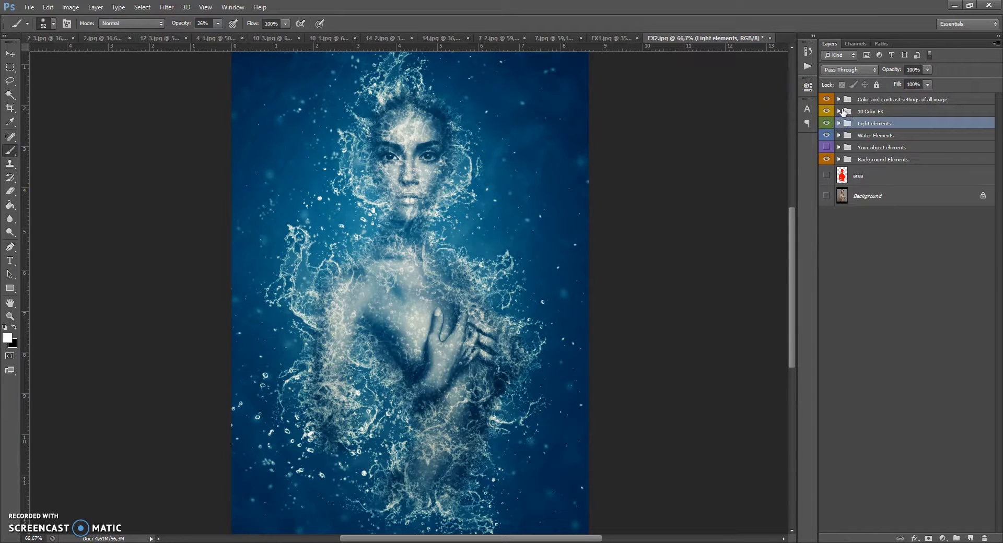
{"action": "left_click", "coordinate": [839, 112]}
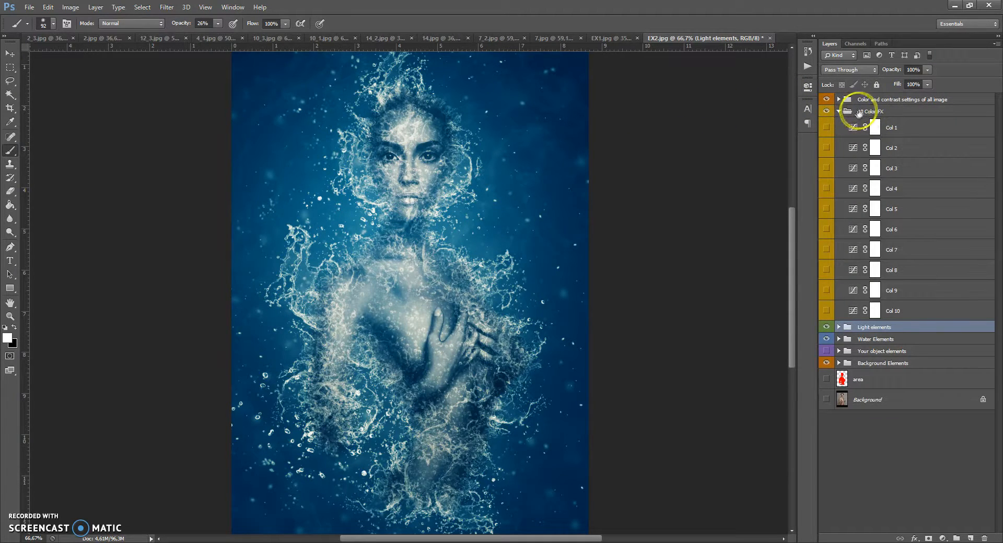
{"action": "left_click", "coordinate": [827, 148]}
{"action": "left_click", "coordinate": [826, 168]}
{"action": "left_click", "coordinate": [826, 168]}
{"action": "left_click", "coordinate": [825, 188]}
{"action": "left_click", "coordinate": [826, 188]}
{"action": "left_click", "coordinate": [826, 208]}
{"action": "left_click", "coordinate": [827, 230]}
{"action": "left_click", "coordinate": [827, 230]}
{"action": "left_click", "coordinate": [828, 250]}
{"action": "left_click", "coordinate": [826, 293]}
{"action": "left_click", "coordinate": [825, 312]}
{"action": "left_click", "coordinate": [825, 312]}
Turn on the Col 1 color layer and set its opacity to 49%.
{"action": "left_click", "coordinate": [826, 128]}
{"action": "left_click", "coordinate": [853, 131]}
{"action": "left_click_drag", "start_coordinate": [928, 68], "coordinate": [896, 83]}
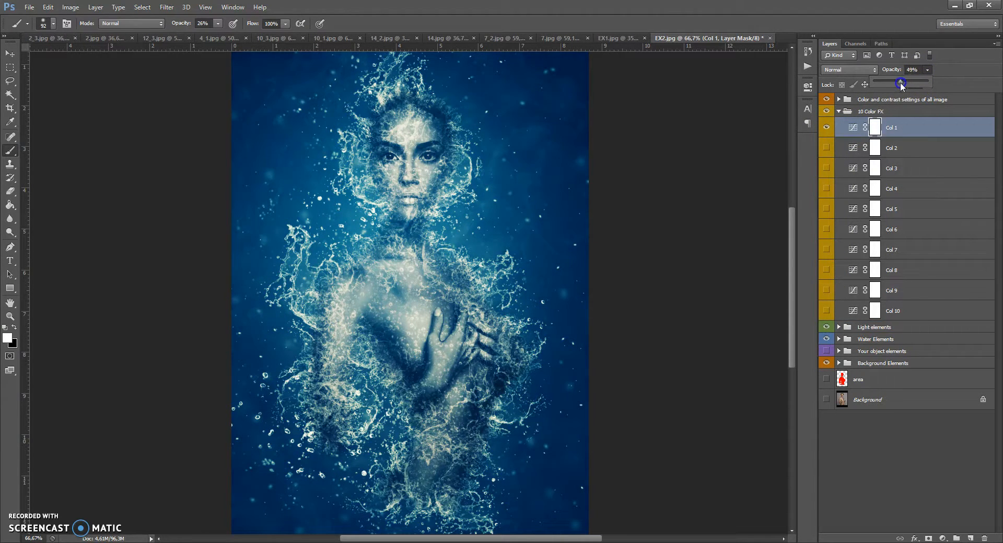
Select all effect folders from Color and contrast settings down to Background Elements and group them together.
{"action": "left_click", "coordinate": [839, 111]}
{"action": "left_click", "coordinate": [839, 100]}
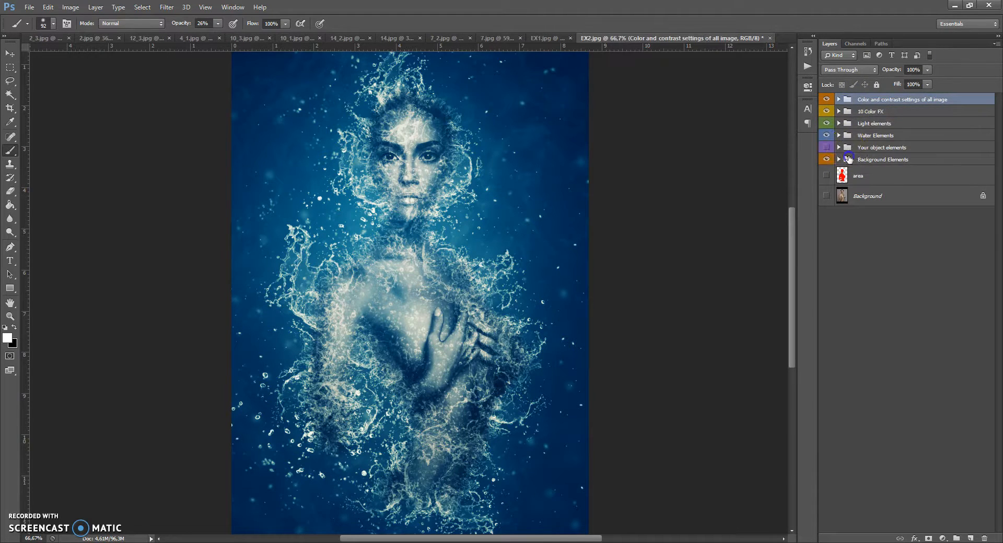
{"action": "left_click", "coordinate": [847, 156], "text": "shift"}
{"action": "key", "text": "ctrl+g"}
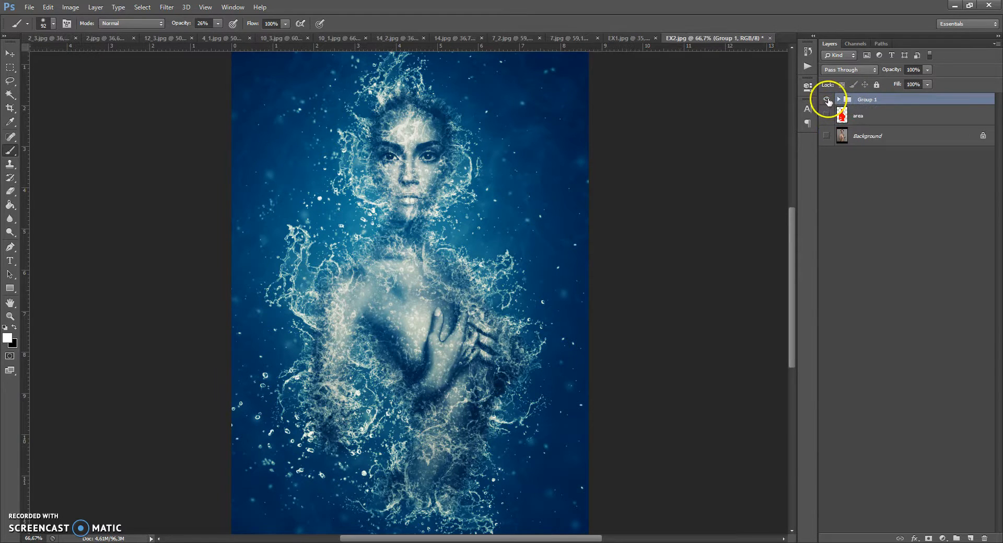
Toggle the new Group 1's visibility to compare the effect with the original photo.
{"action": "left_click", "coordinate": [826, 99]}
{"action": "left_click", "coordinate": [826, 100]}
{"action": "left_click", "coordinate": [826, 99]}
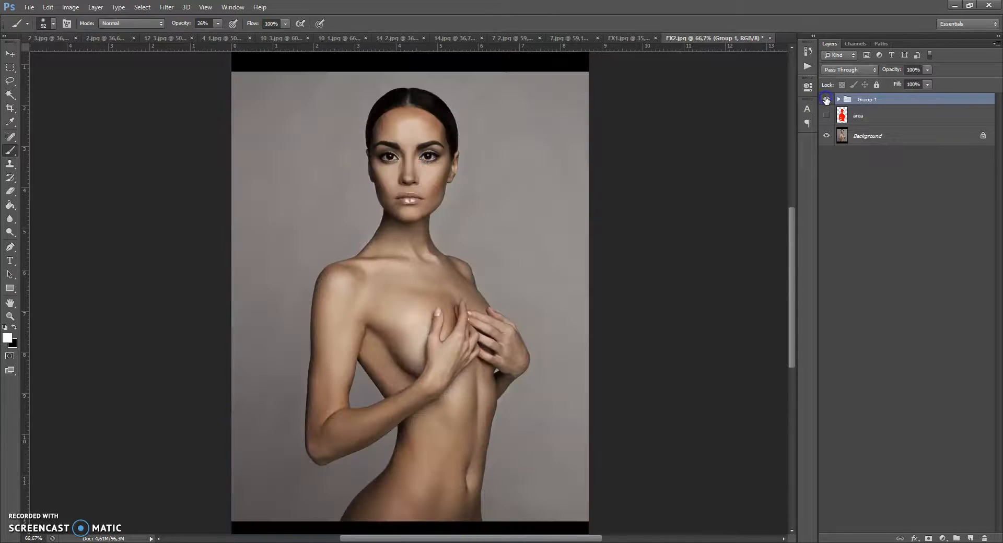
{"action": "left_click", "coordinate": [826, 99]}
Switch to the EX1 document and back to EX2 to compare both finished results.
{"action": "left_click", "coordinate": [628, 38]}
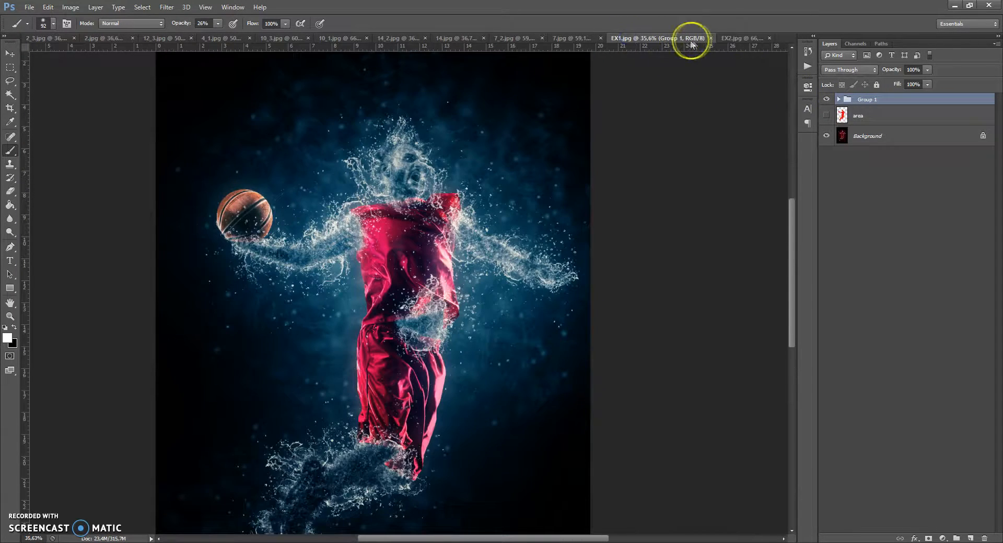
{"action": "left_click", "coordinate": [732, 38]}
{"action": "scroll", "coordinate": [448, 207], "scroll_direction": "down", "scroll_amount": 4}
{"action": "scroll", "coordinate": [423, 161], "scroll_direction": "up", "scroll_amount": 3}
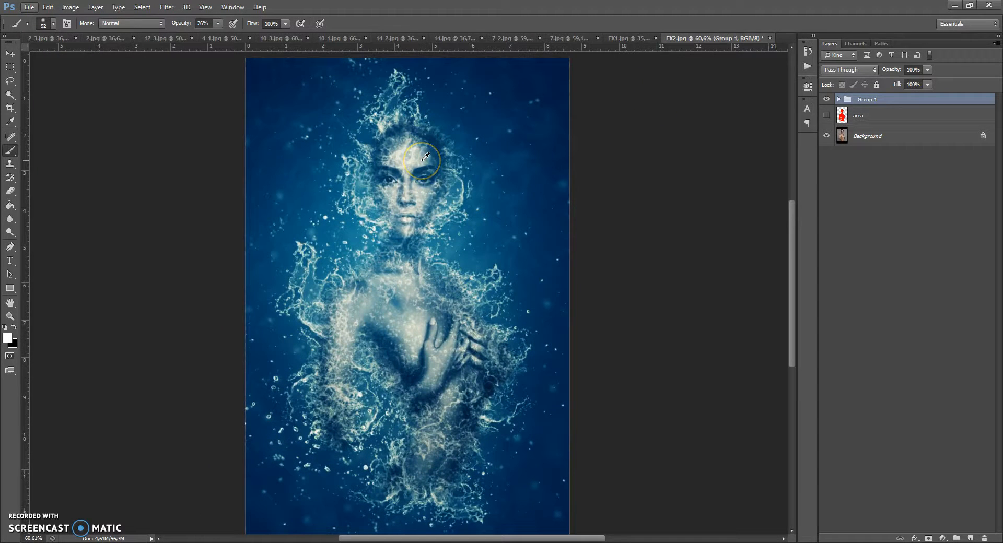